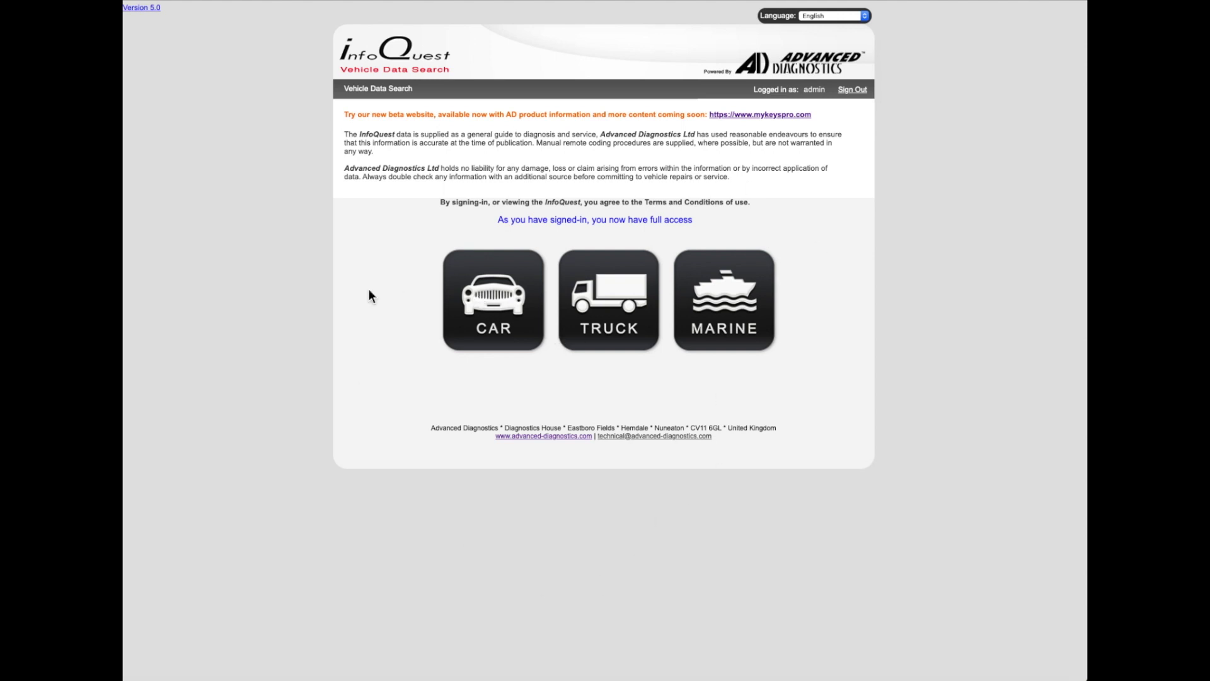
# - Open the vehicle data search for cars and dismiss the offer to save the password
pyautogui.click(502, 311)
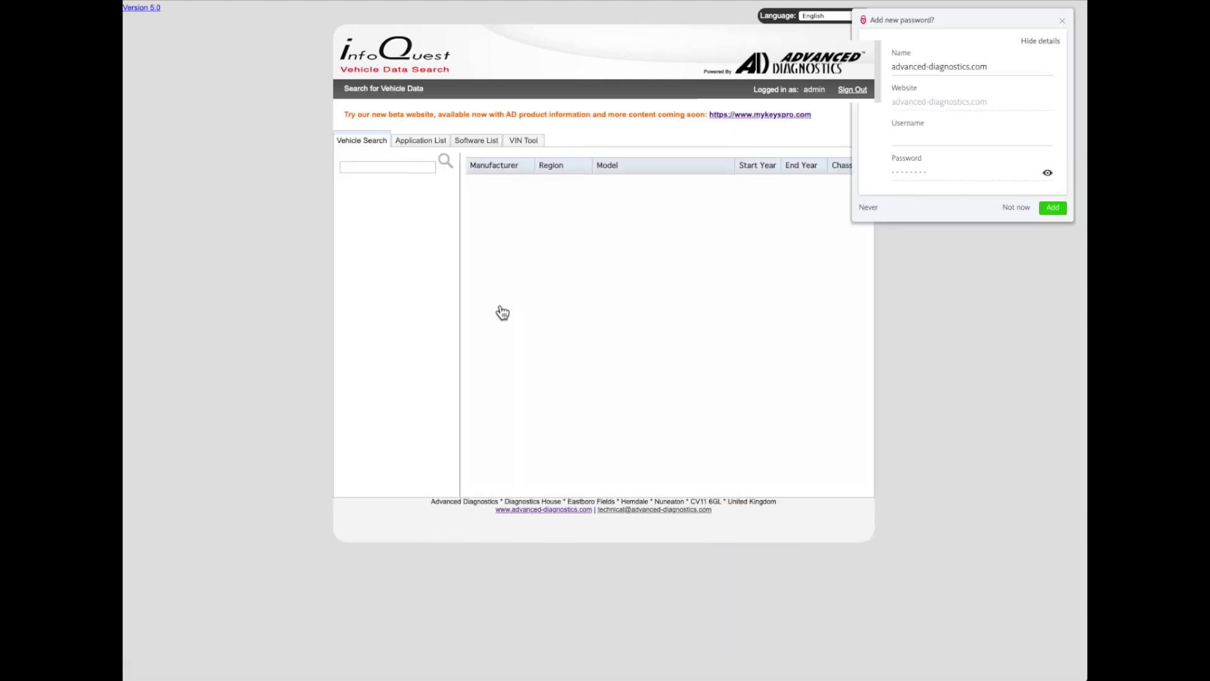
pyautogui.click(1062, 20)
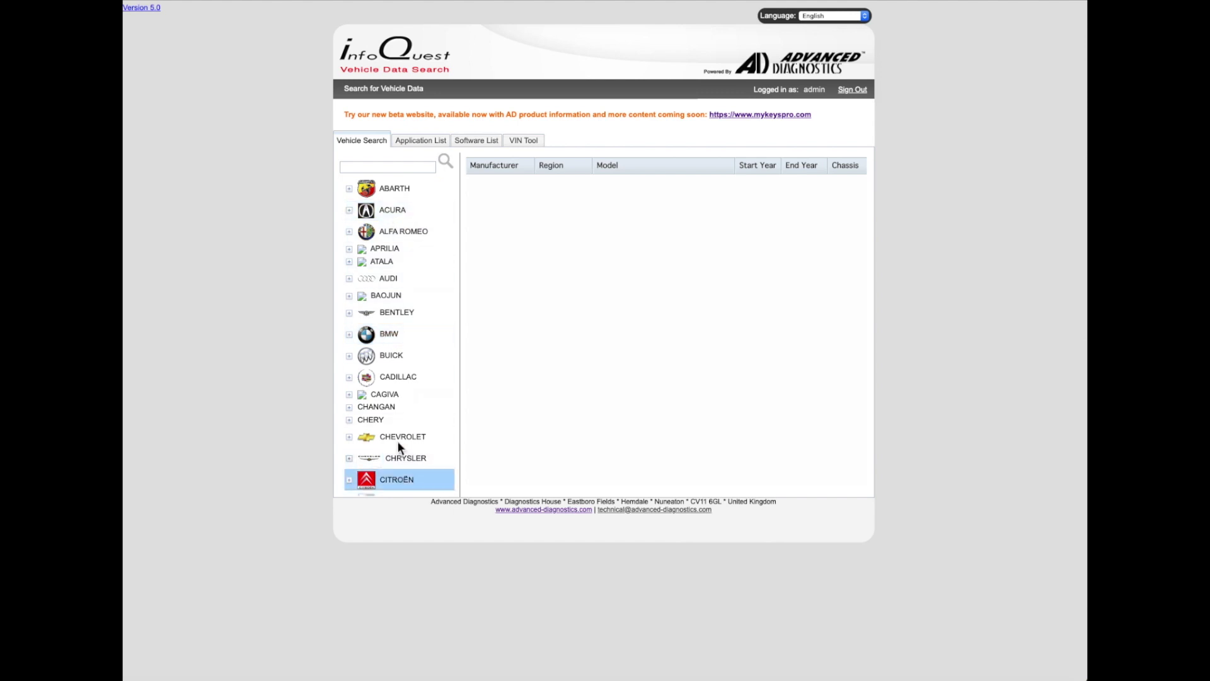
# - Look over the application list, the software list and the VIN lookup tool
pyautogui.click(420, 145)
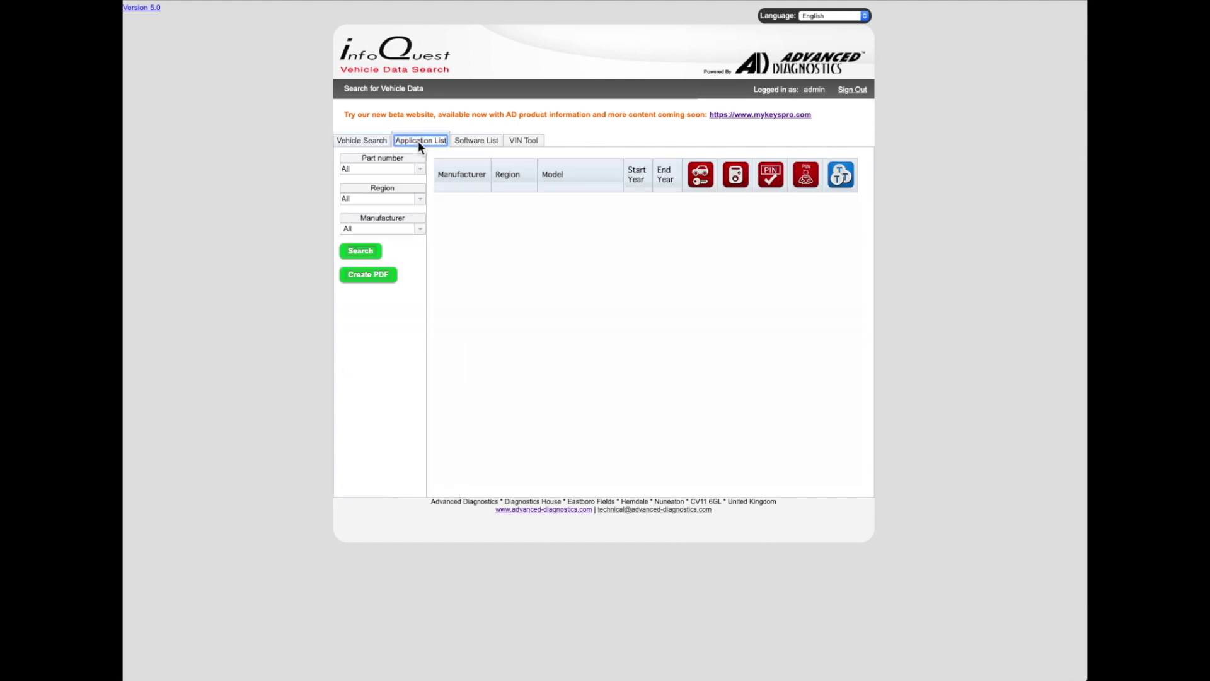
pyautogui.click(471, 142)
pyautogui.click(535, 140)
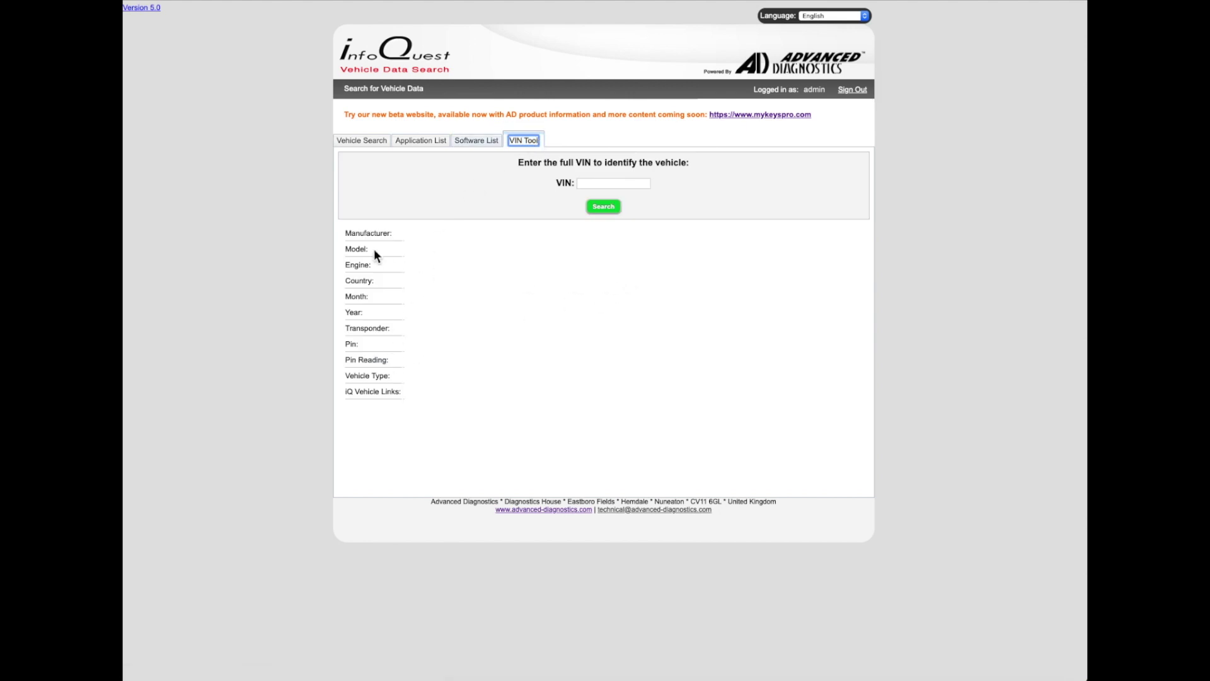
# - Examine the software list's titles, part numbers, categories and additional software requirements
pyautogui.click(476, 140)
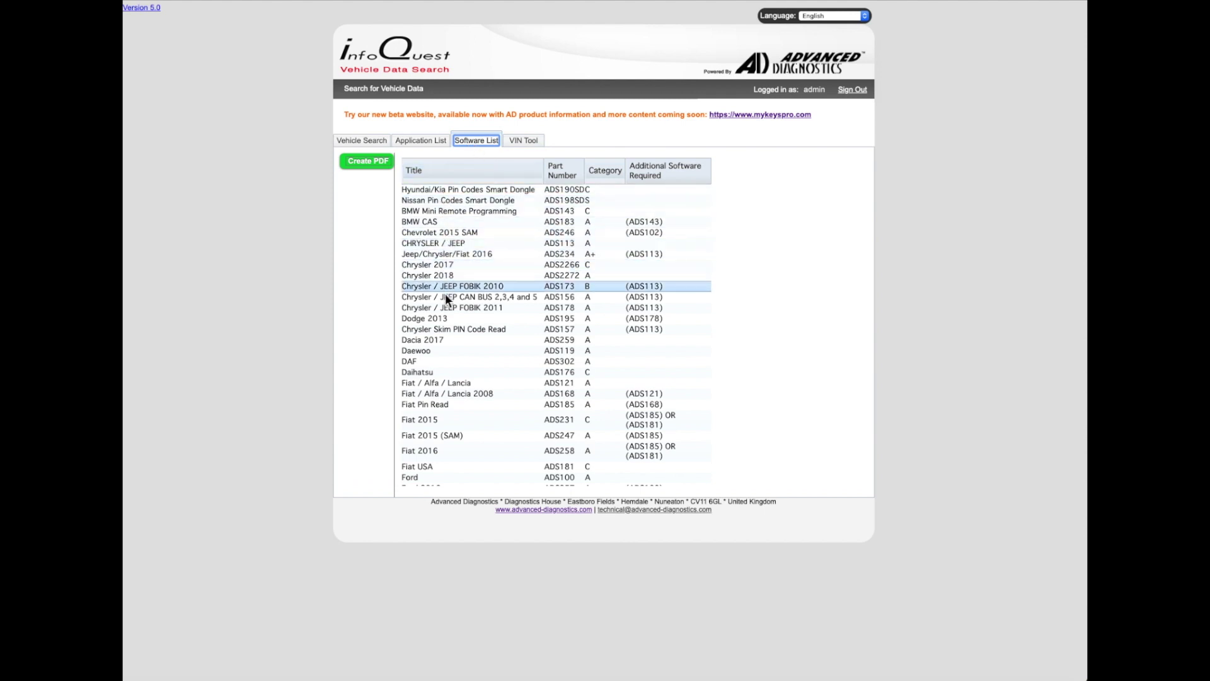
pyautogui.scroll(-5, 443, 335)
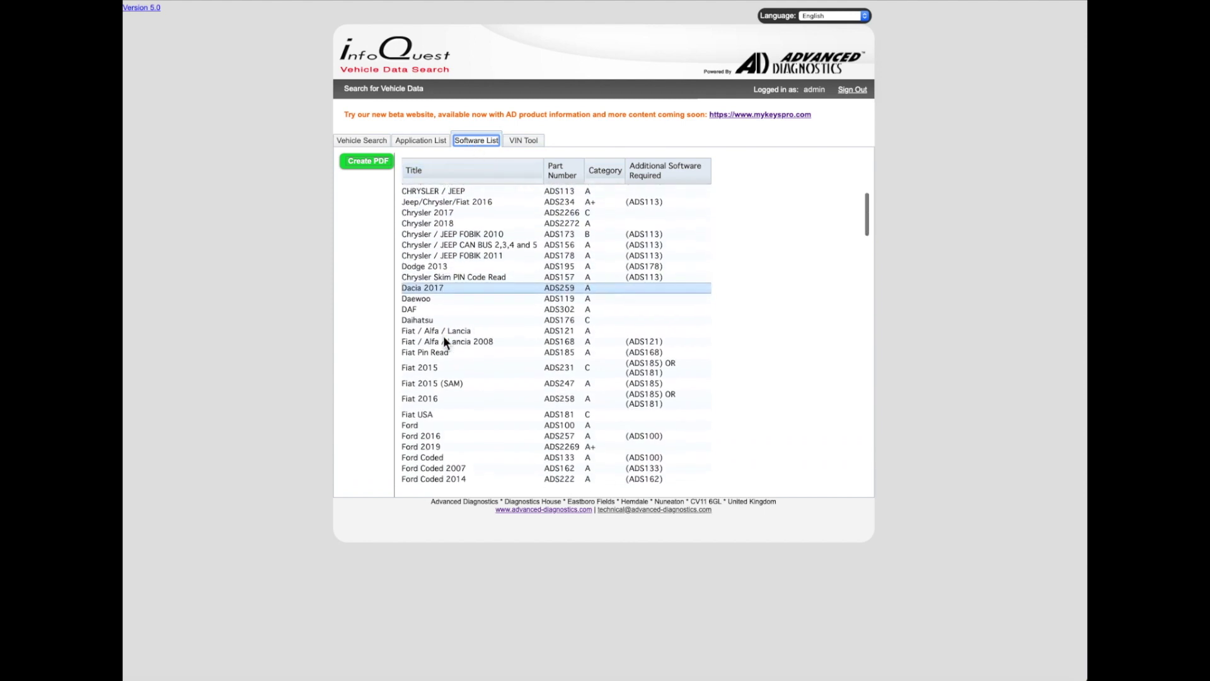
pyautogui.scroll(-14, 444, 339)
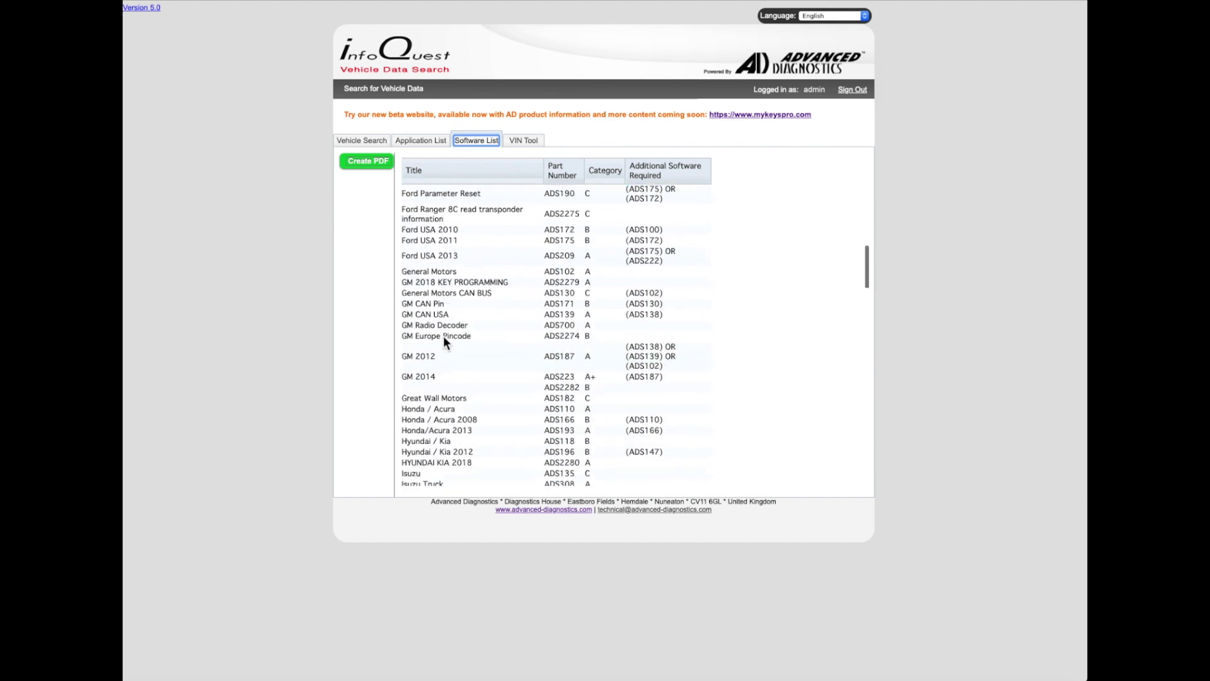
pyautogui.scroll(-10, 444, 341)
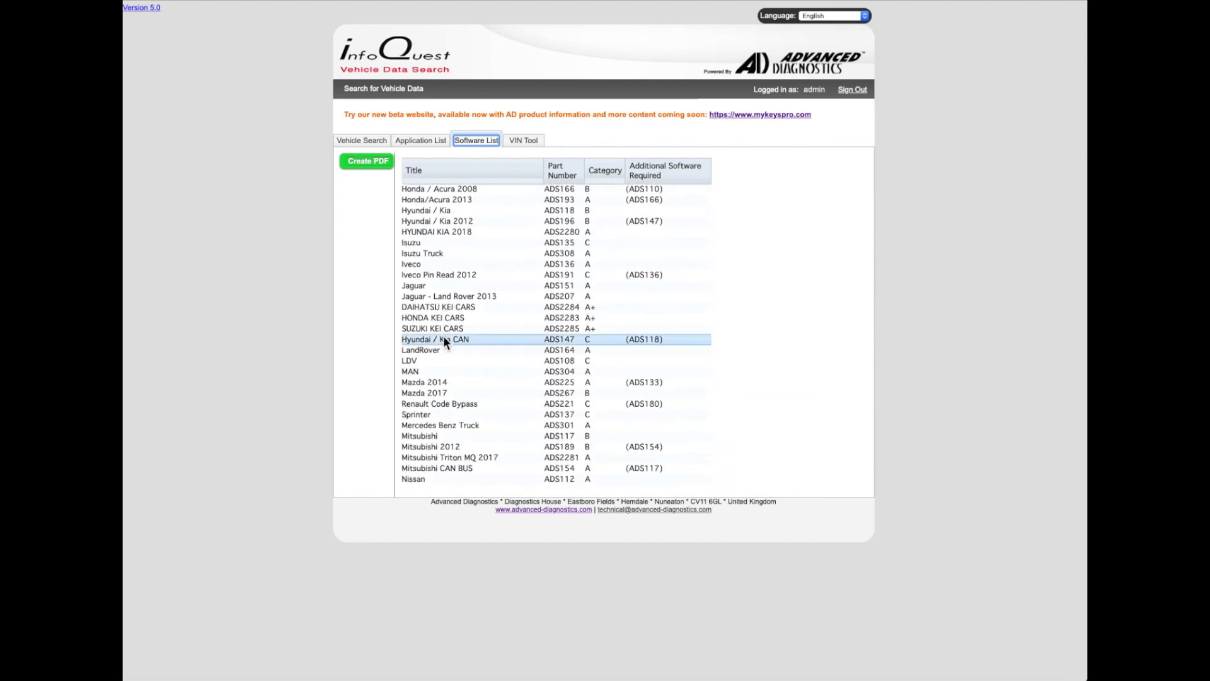
pyautogui.scroll(-11, 443, 336)
pyautogui.scroll(20, 443, 335)
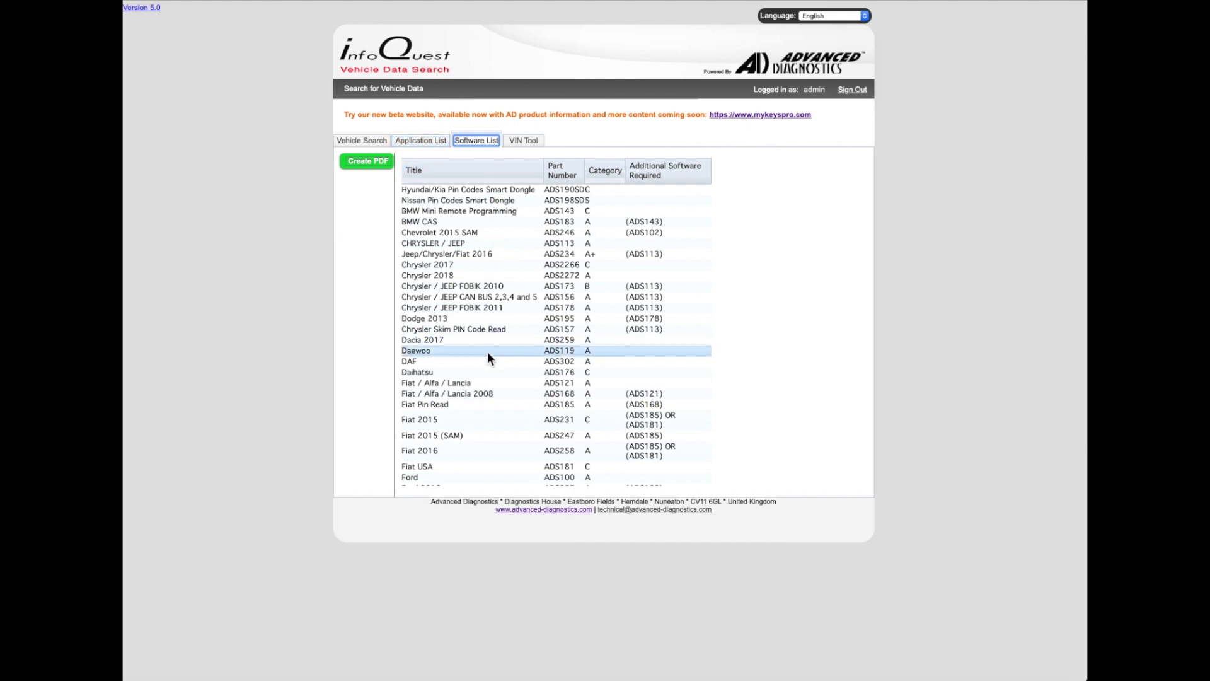
# - Find BMW in the vehicle search and open the record for the European X5, 2000 to 2006, chassis E53 (WBAFB)
pyautogui.click(414, 138)
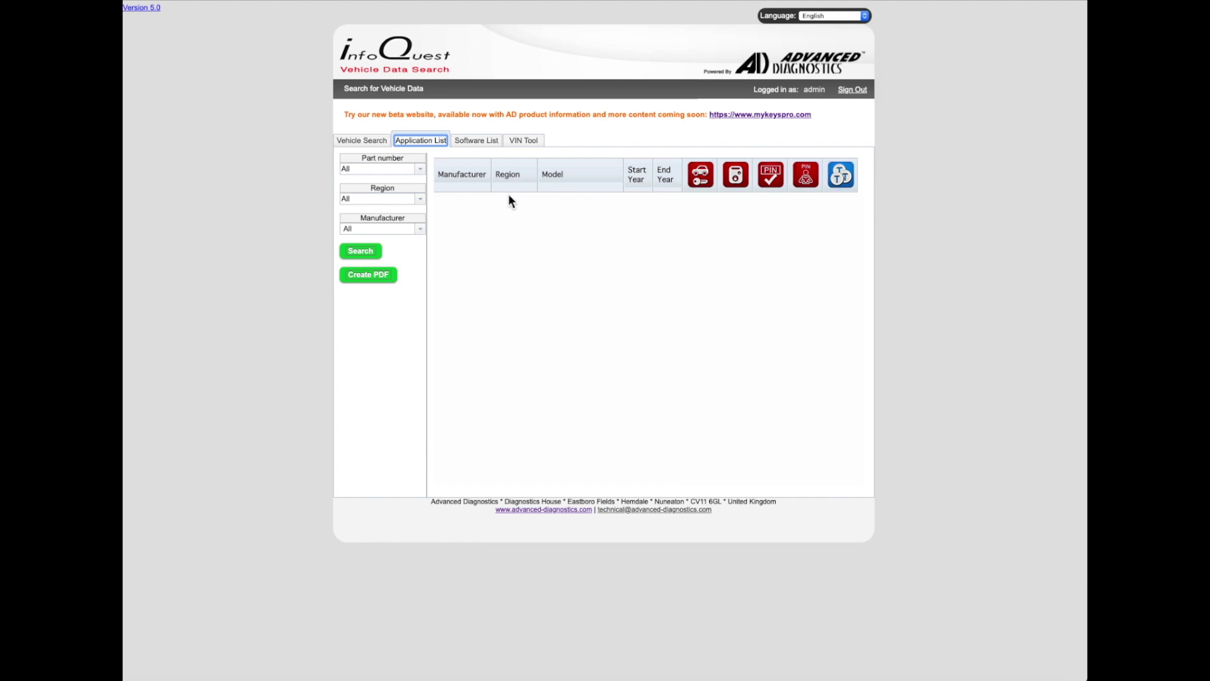
pyautogui.click(370, 142)
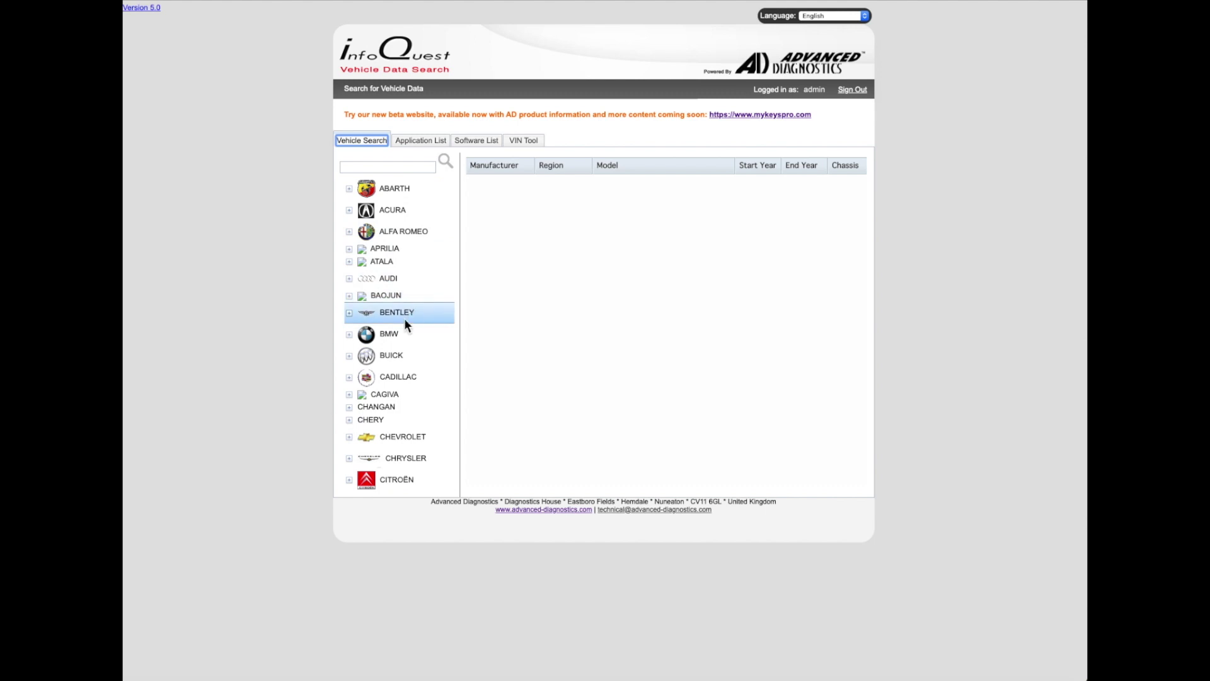
pyautogui.click(391, 333)
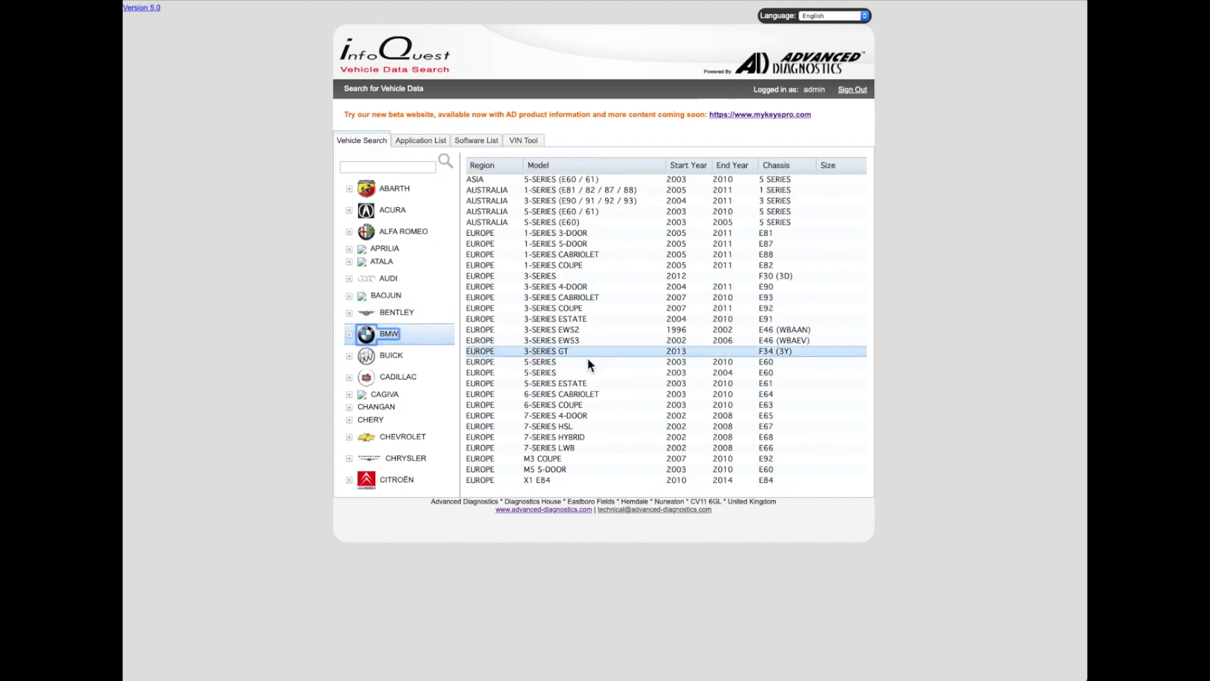
pyautogui.scroll(-4, 583, 358)
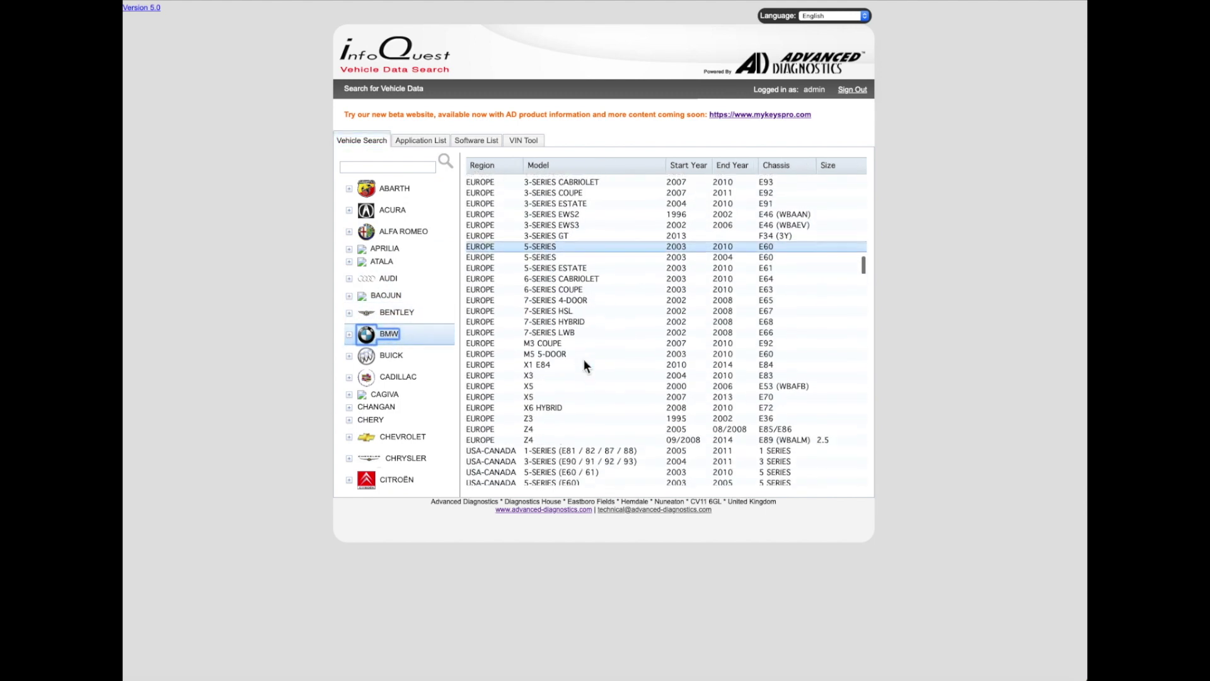
pyautogui.click(491, 383)
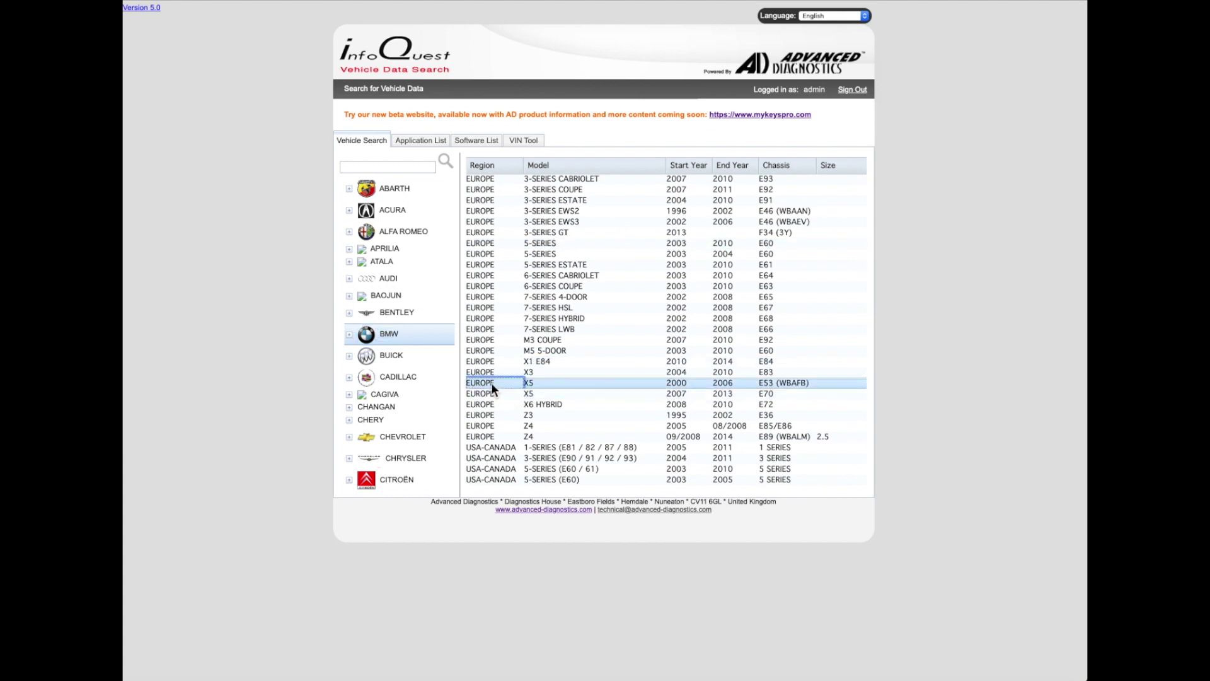
pyautogui.doubleClick(492, 383)
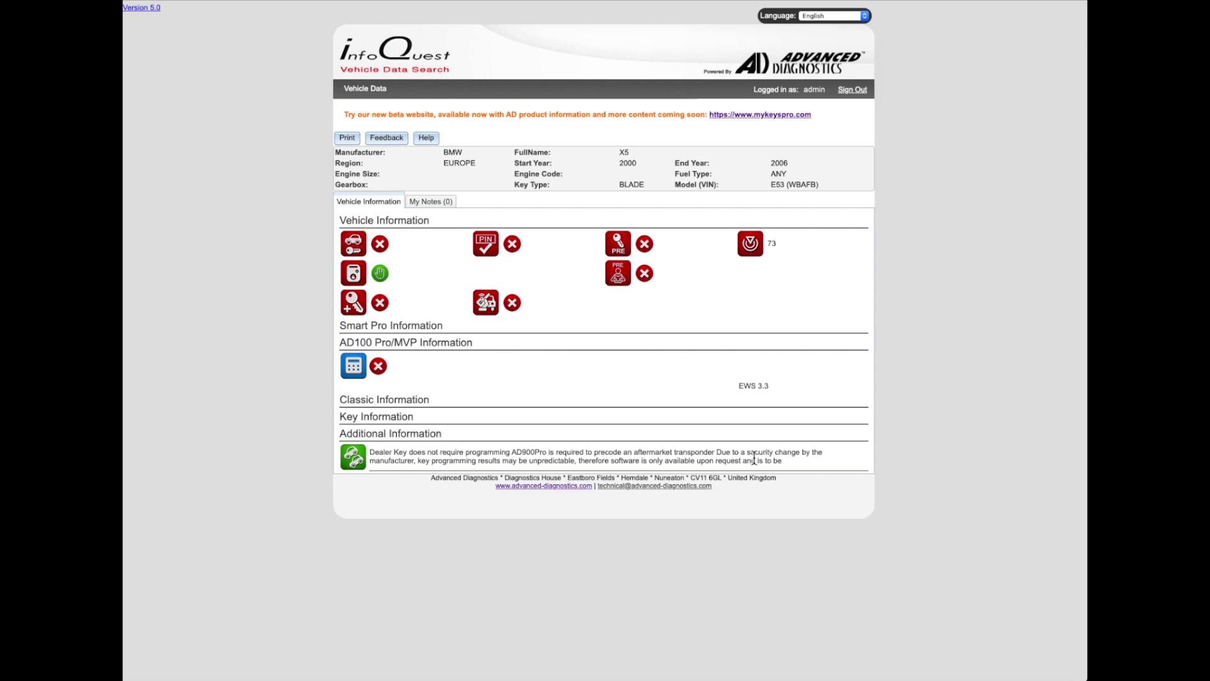
# - Look at the BMW X5's notes section and feedback form, and return to the vehicle search
pyautogui.click(431, 202)
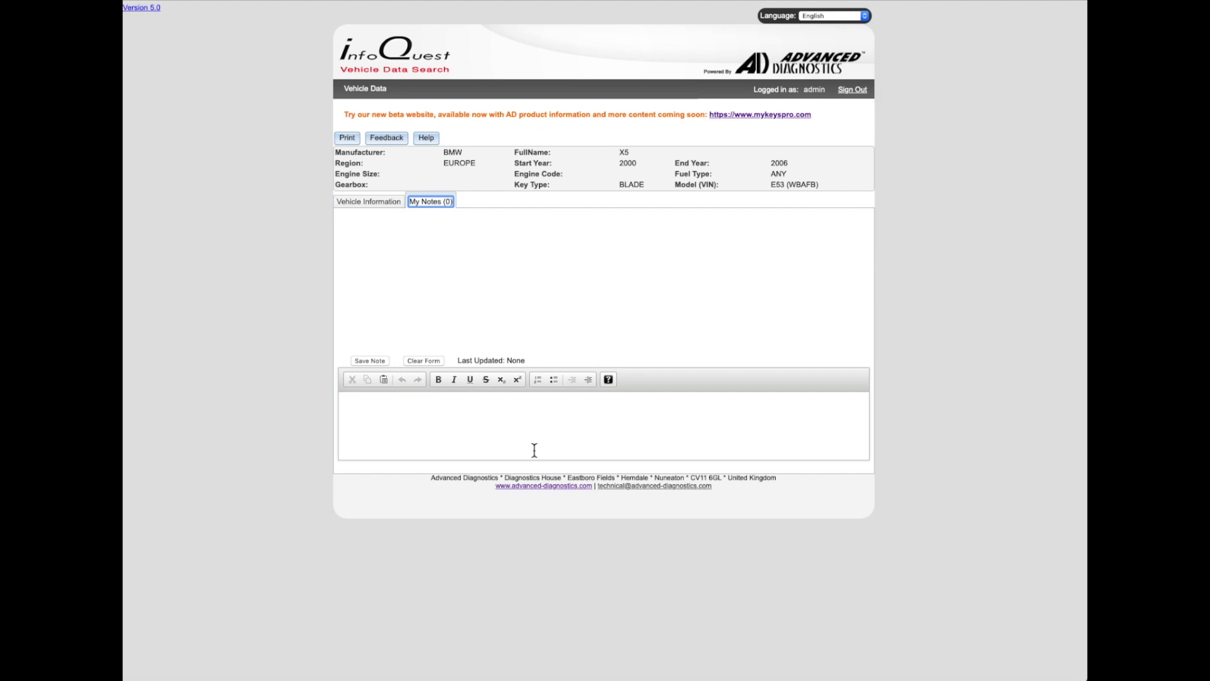
pyautogui.click(364, 203)
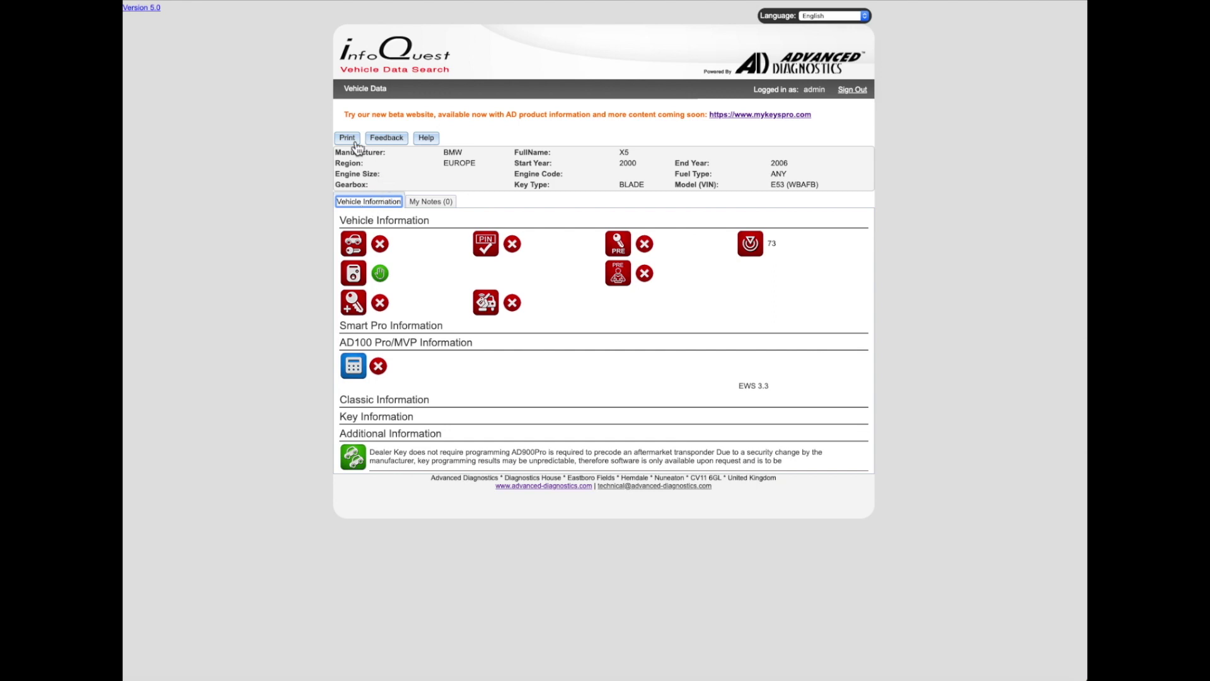
pyautogui.click(387, 138)
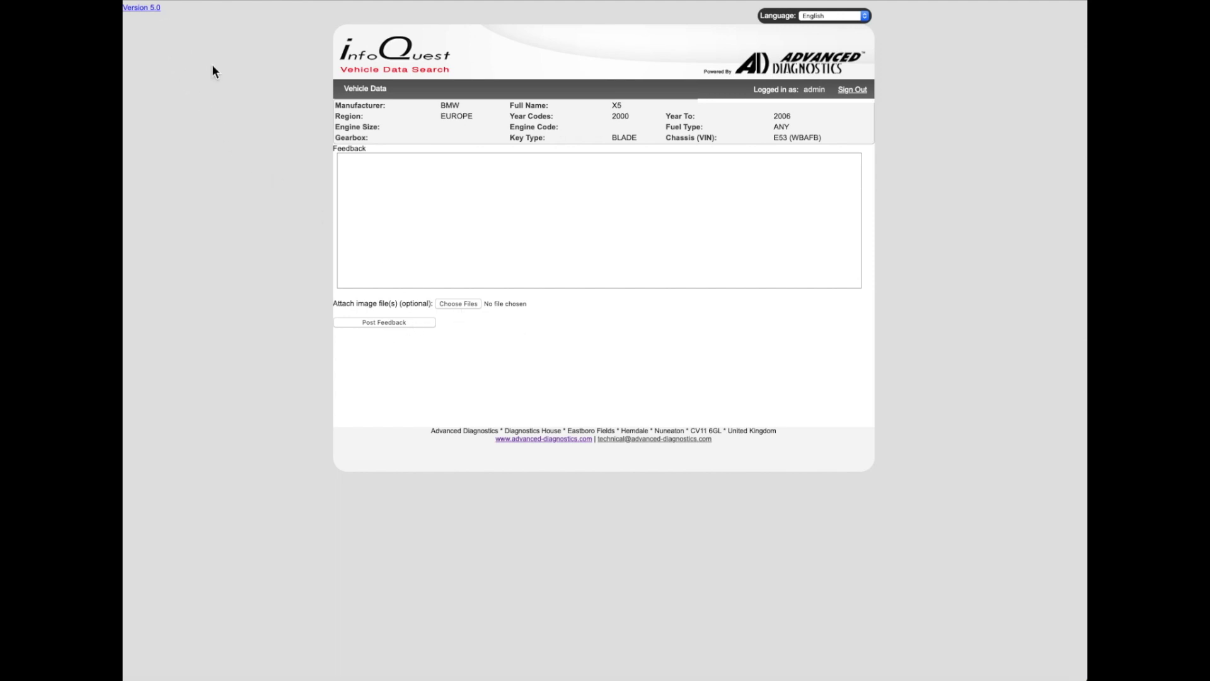
pyautogui.hotkey('alt', 'Left')
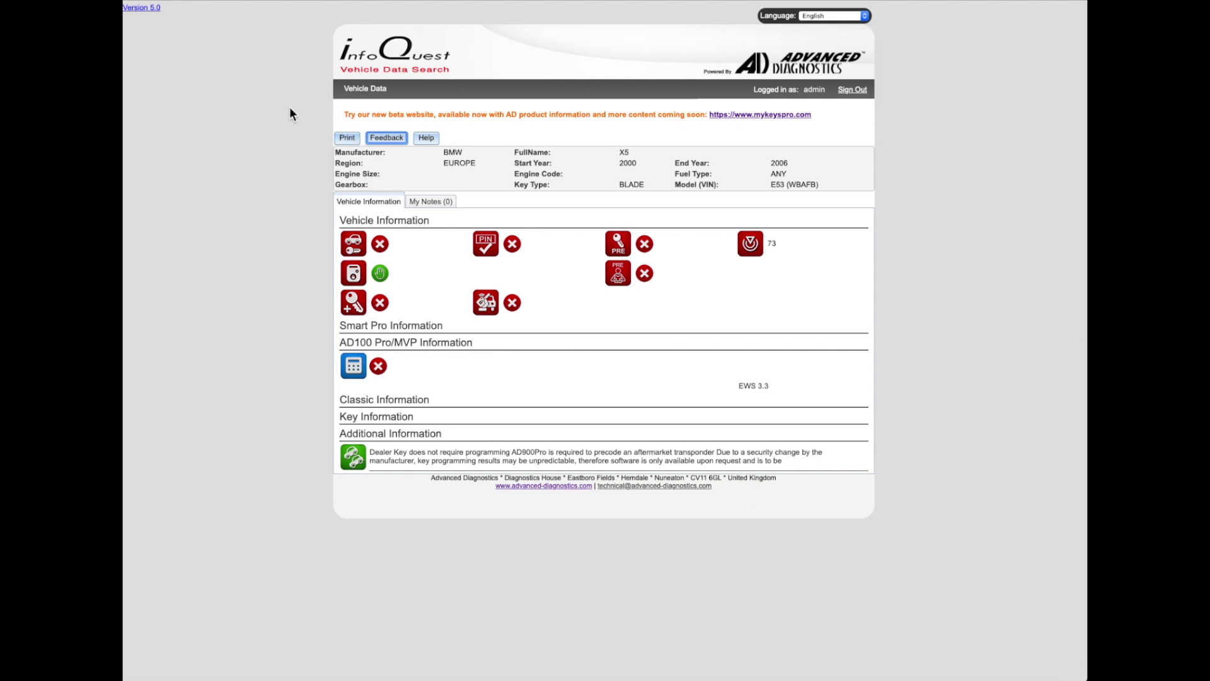
pyautogui.hotkey('alt', 'Left')
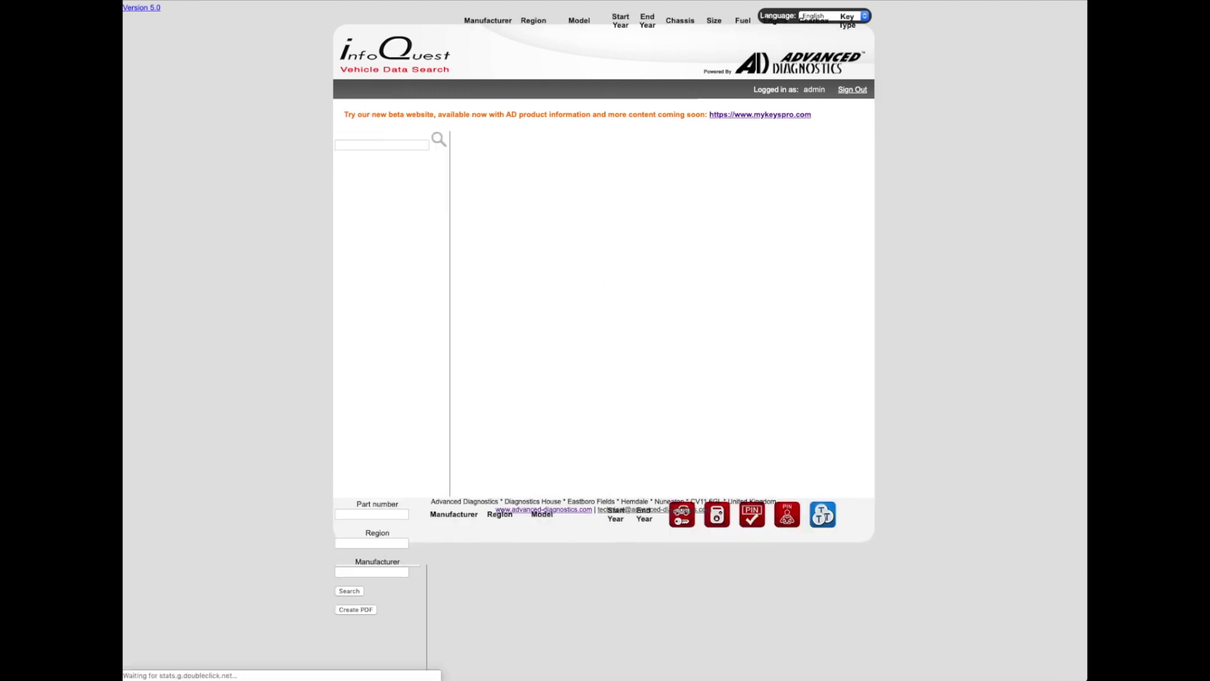
# - Find Mitsubishi among the manufacturers and list its models
pyautogui.click(391, 348)
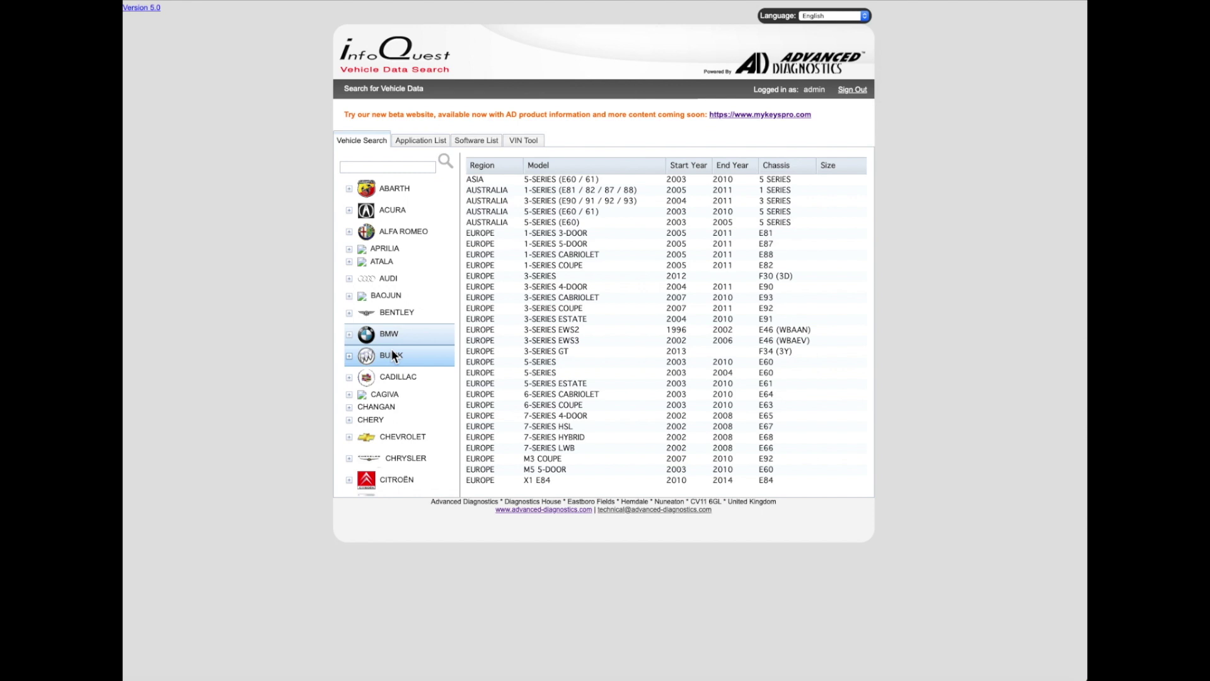
pyautogui.scroll(-3, 391, 351)
pyautogui.scroll(-3, 392, 349)
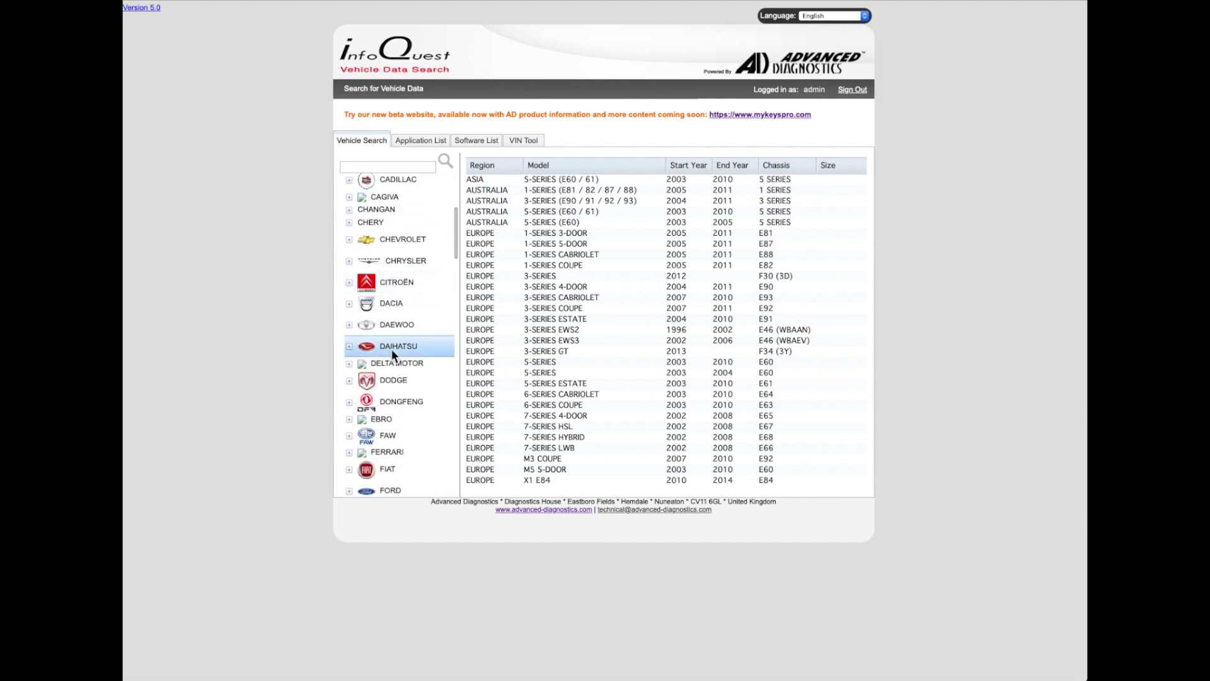
pyautogui.scroll(-3, 391, 350)
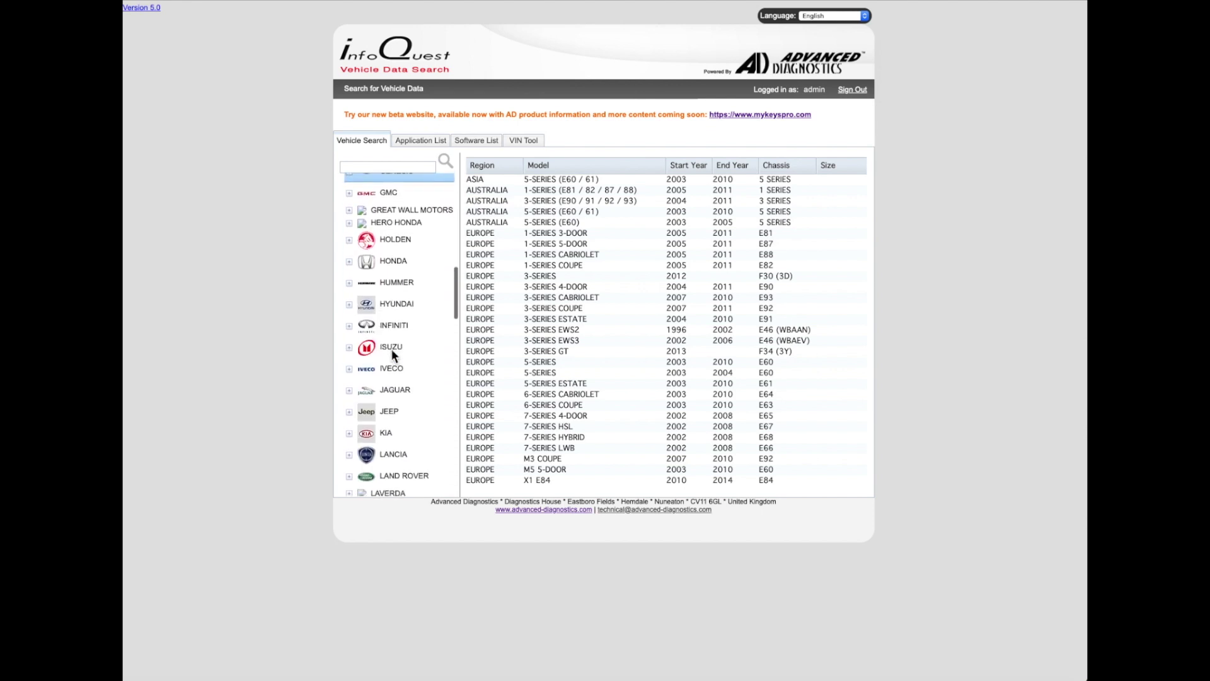
pyautogui.scroll(-3, 399, 315)
pyautogui.click(394, 445)
pyautogui.scroll(-2, 395, 453)
pyautogui.scroll(-1, 395, 450)
pyautogui.click(388, 397)
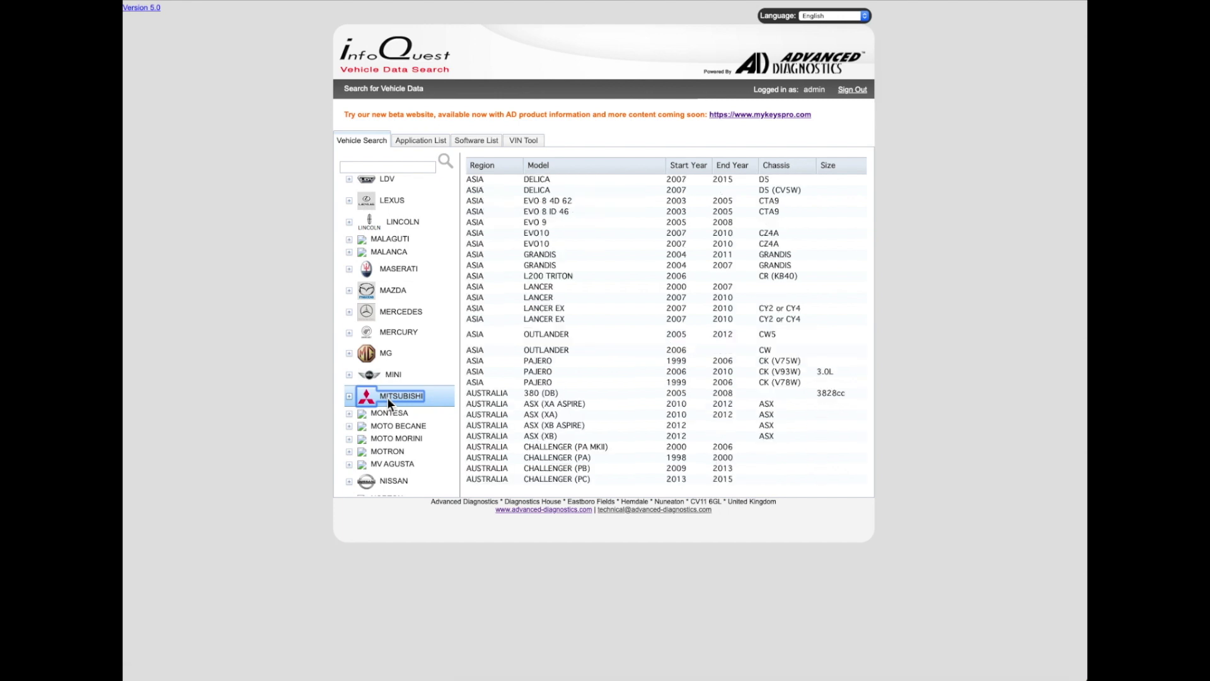
# - Open the vehicle record for the first Australian Mitsubishi Lancer (CJ/CY/CF - SEDAN), 2007 to 2017
pyautogui.scroll(-5, 532, 377)
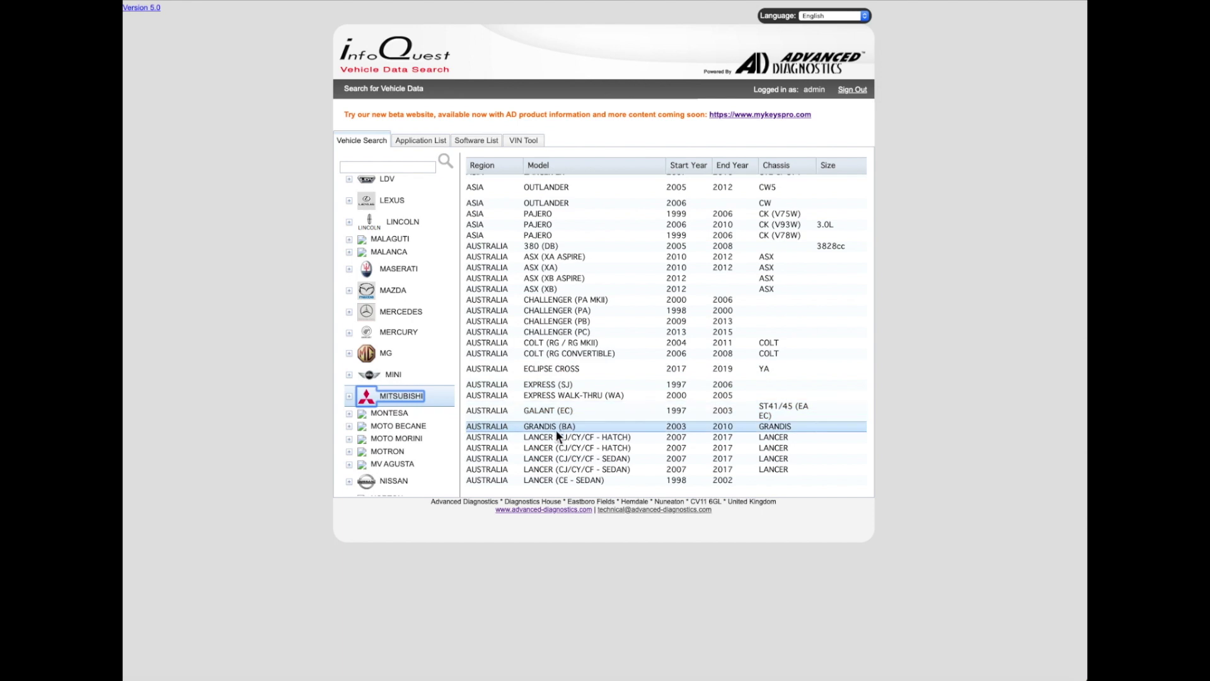
pyautogui.scroll(-2, 539, 430)
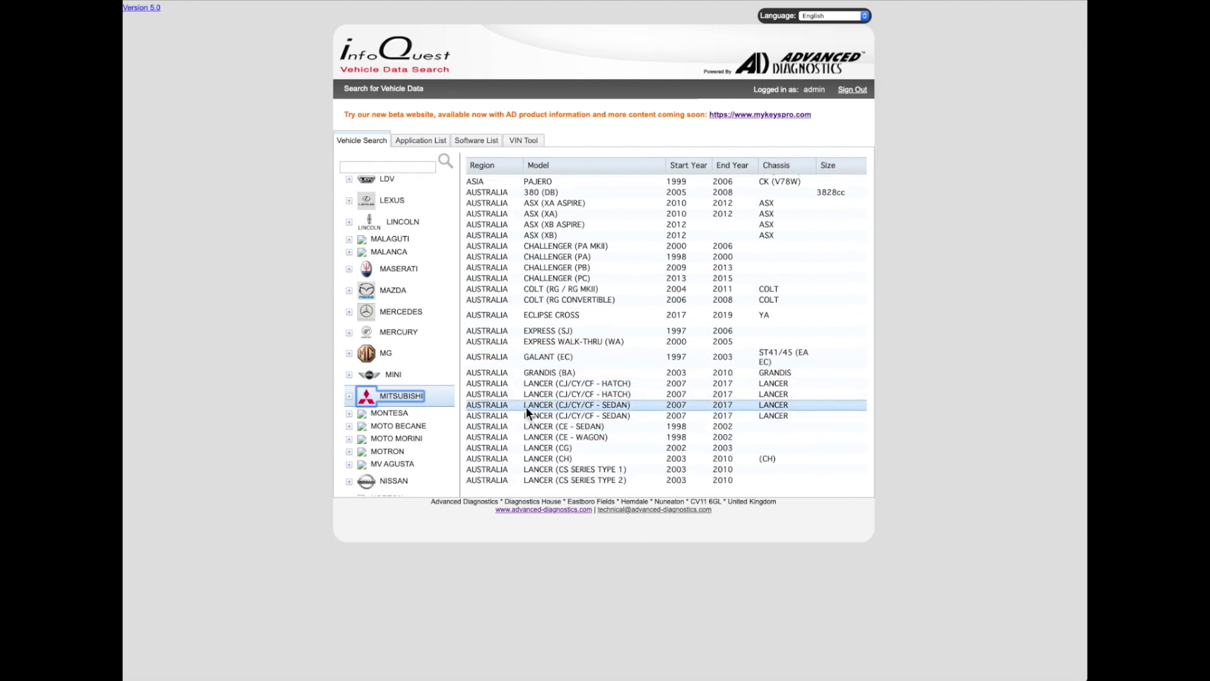
pyautogui.click(526, 406)
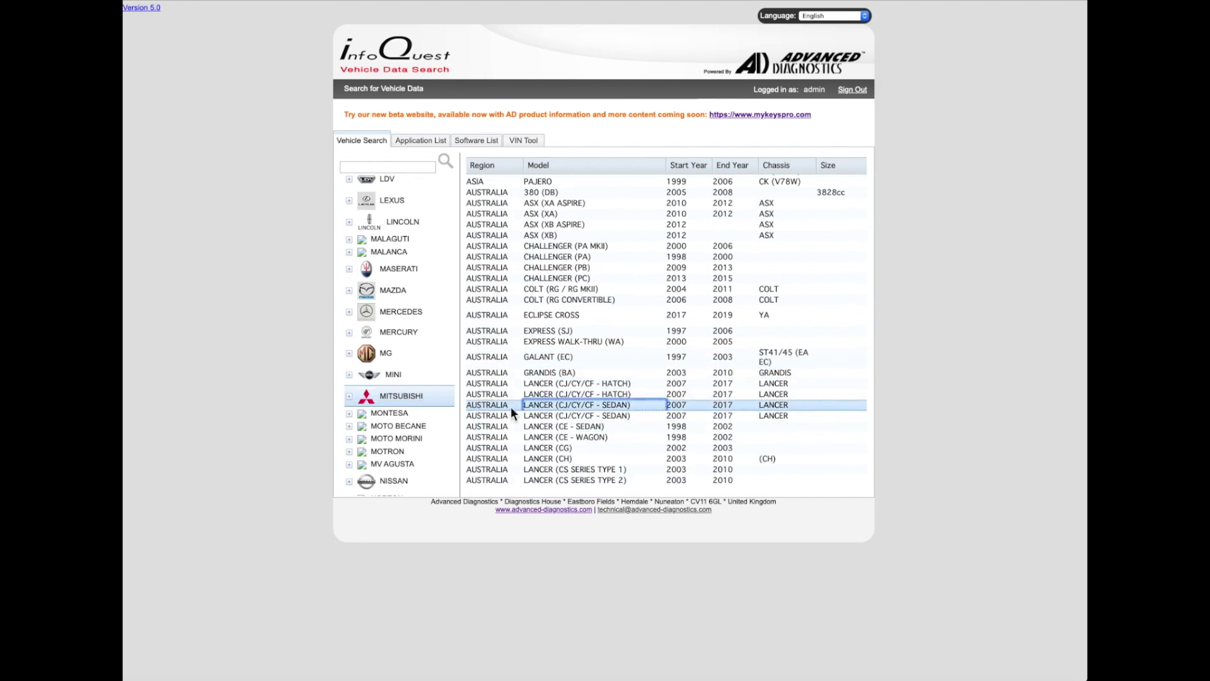
pyautogui.click(504, 406)
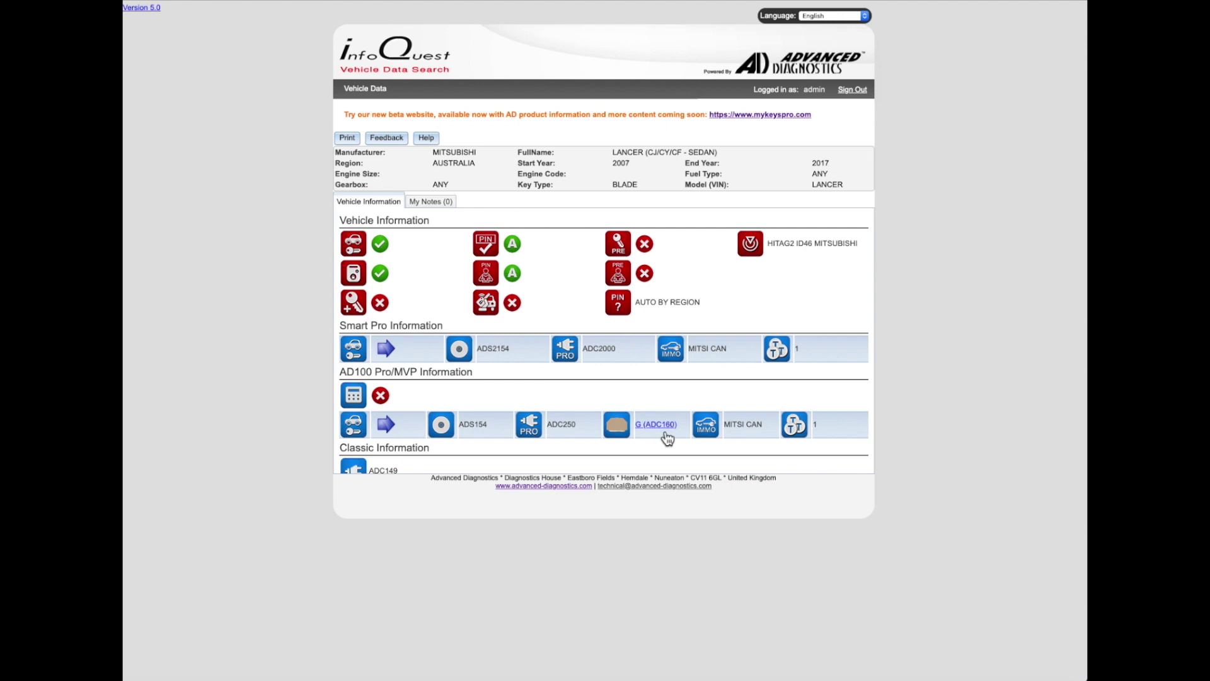
# - Examine the Lancer's programming device details, key information, remote programming procedures and related forum topics
pyautogui.scroll(-3, 564, 386)
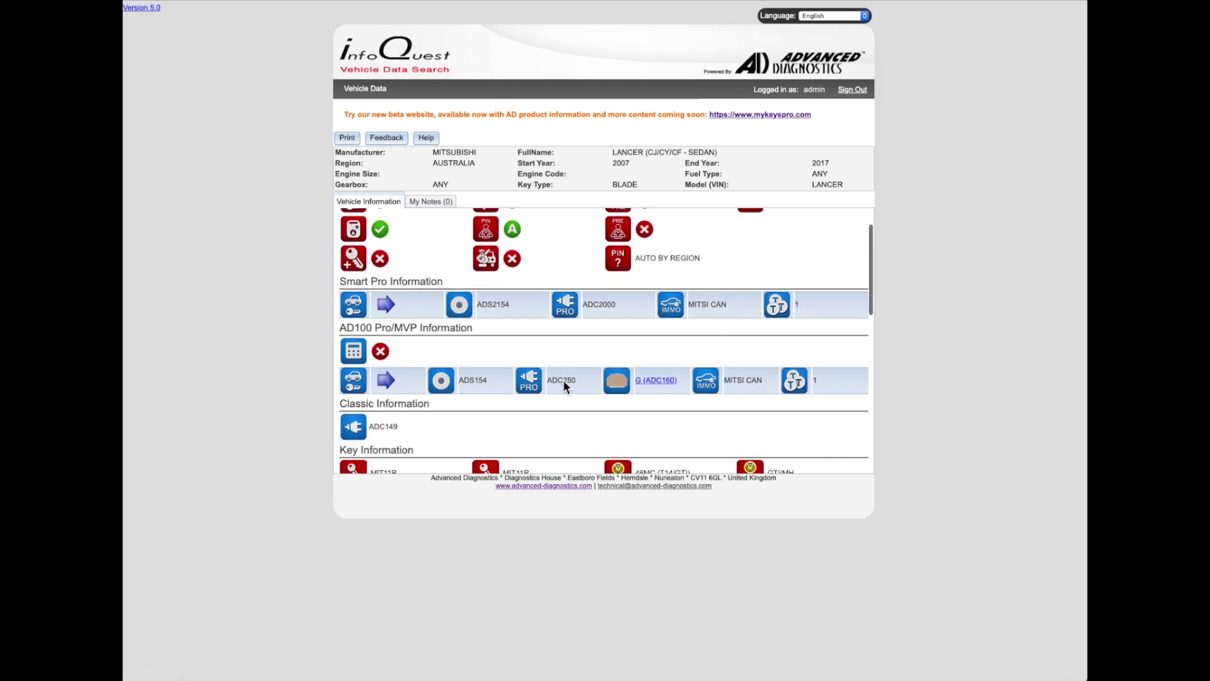
pyautogui.scroll(-2, 562, 379)
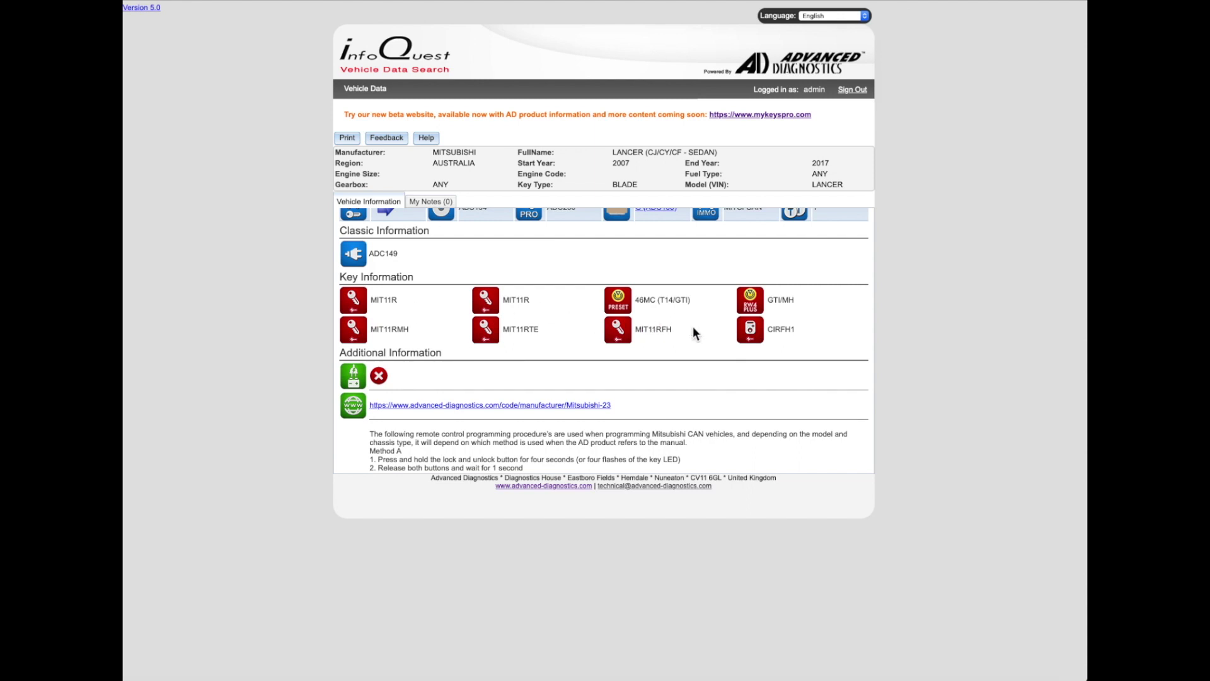
pyautogui.scroll(-2, 452, 374)
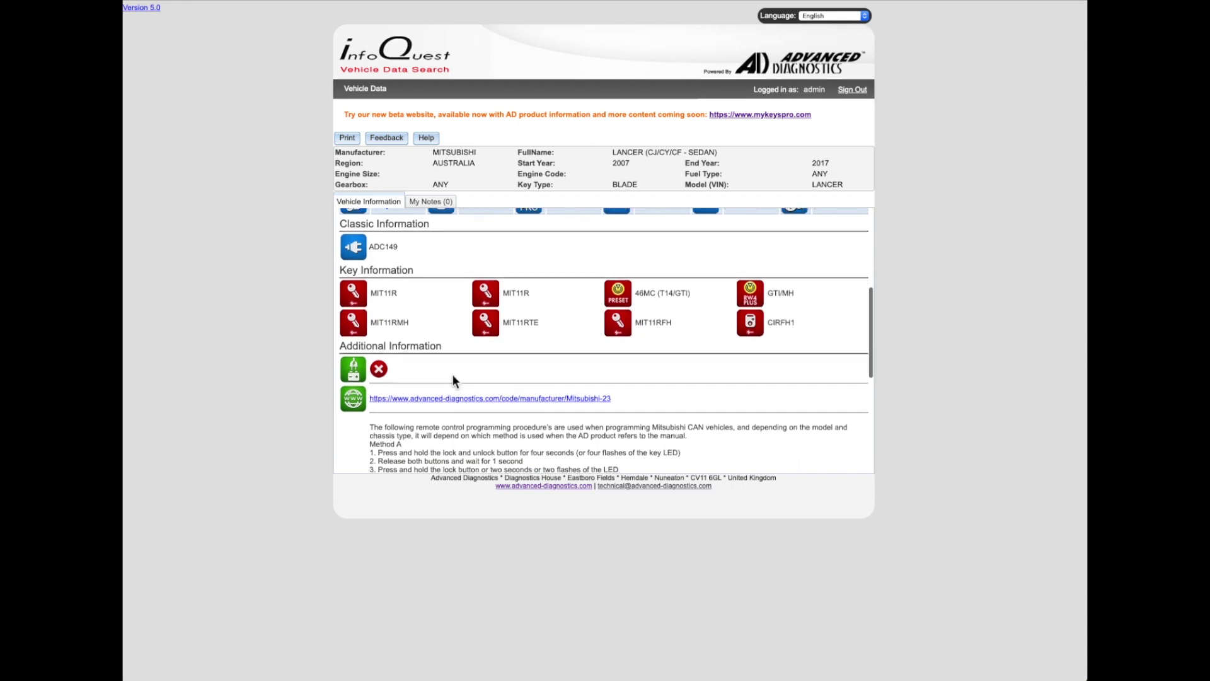
pyautogui.scroll(-5, 457, 384)
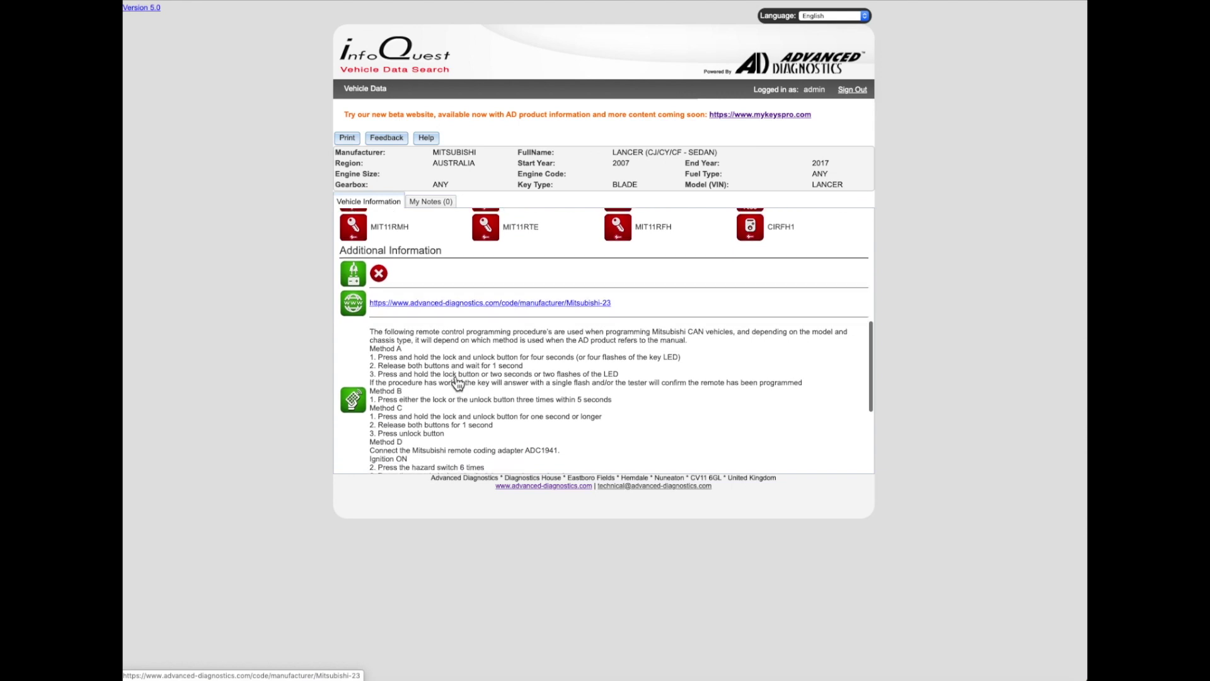
pyautogui.scroll(-1, 458, 383)
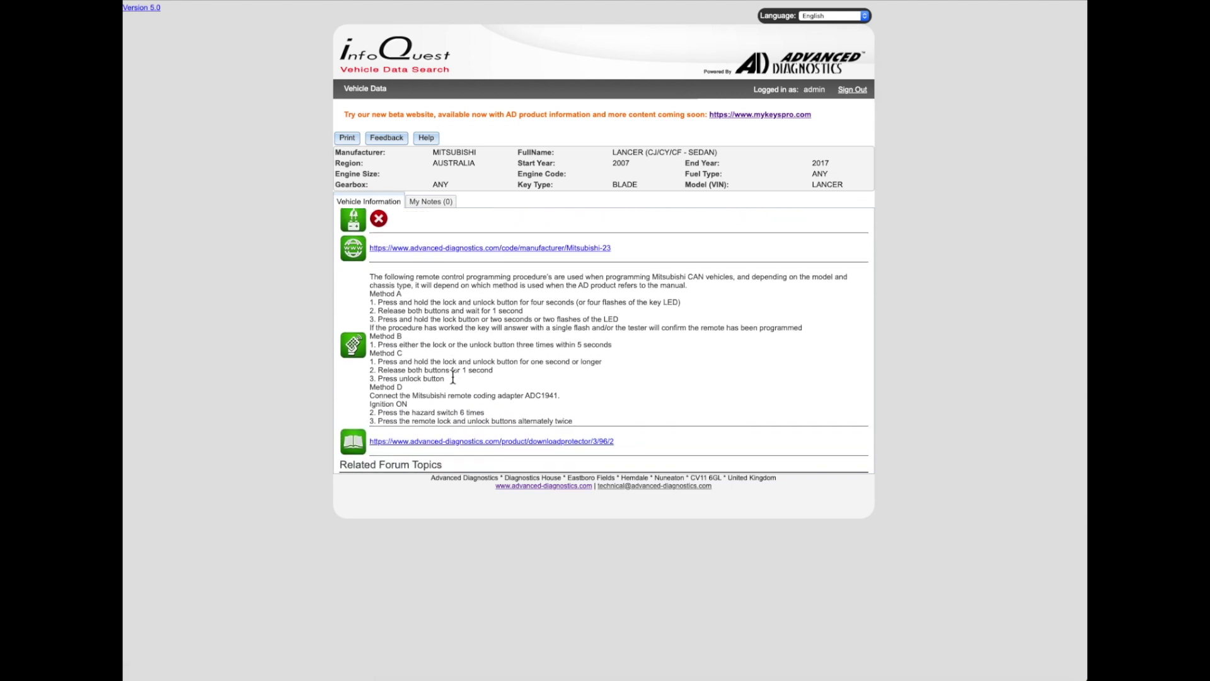
pyautogui.scroll(-5, 452, 377)
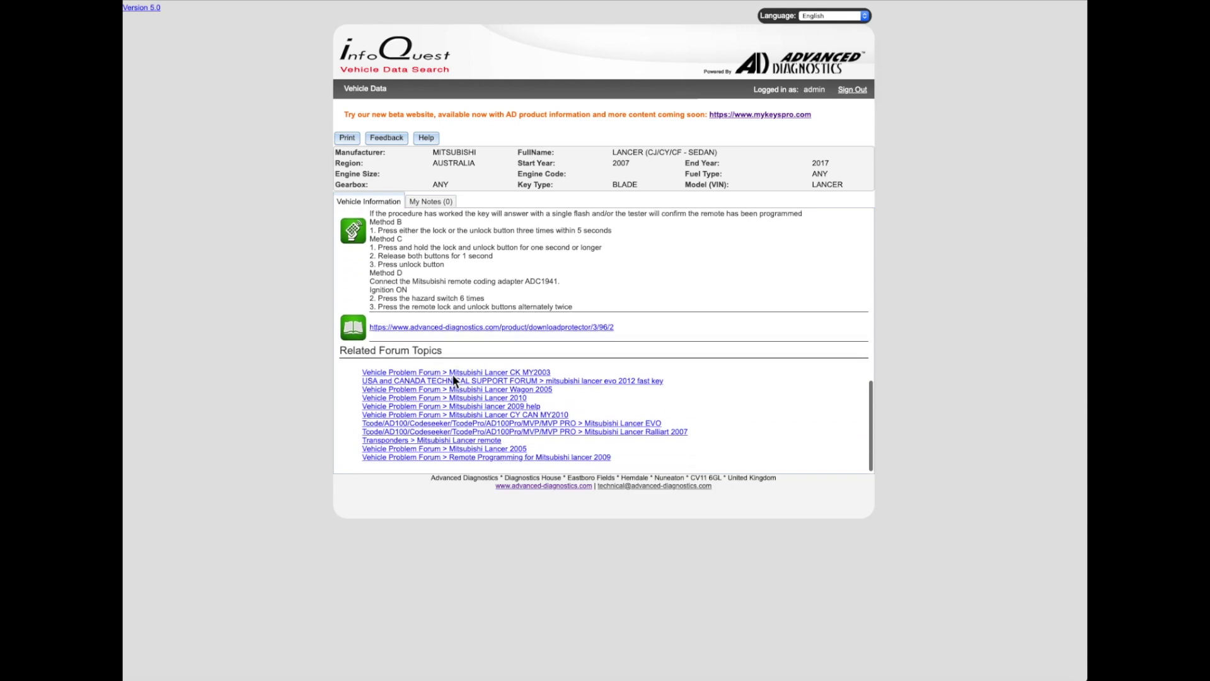
pyautogui.scroll(15, 458, 383)
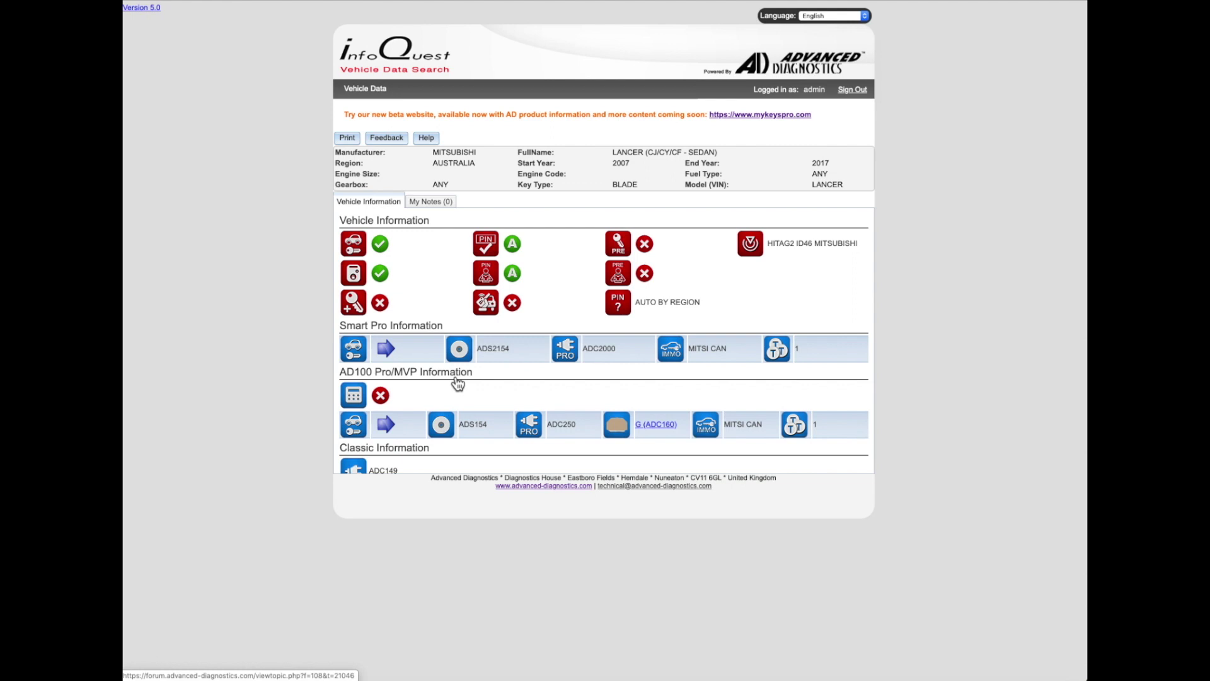
# - Switch to the MyKeys Pro beta website and go to its login and registration page
pyautogui.click(744, 116)
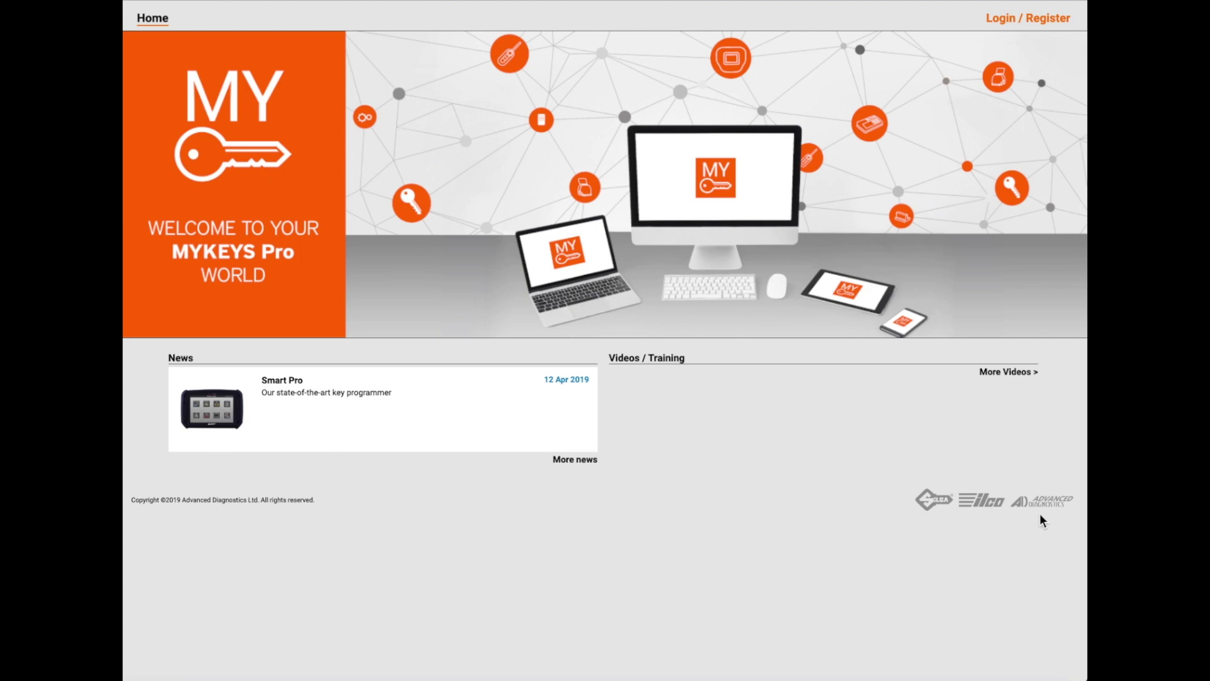
pyautogui.click(1004, 29)
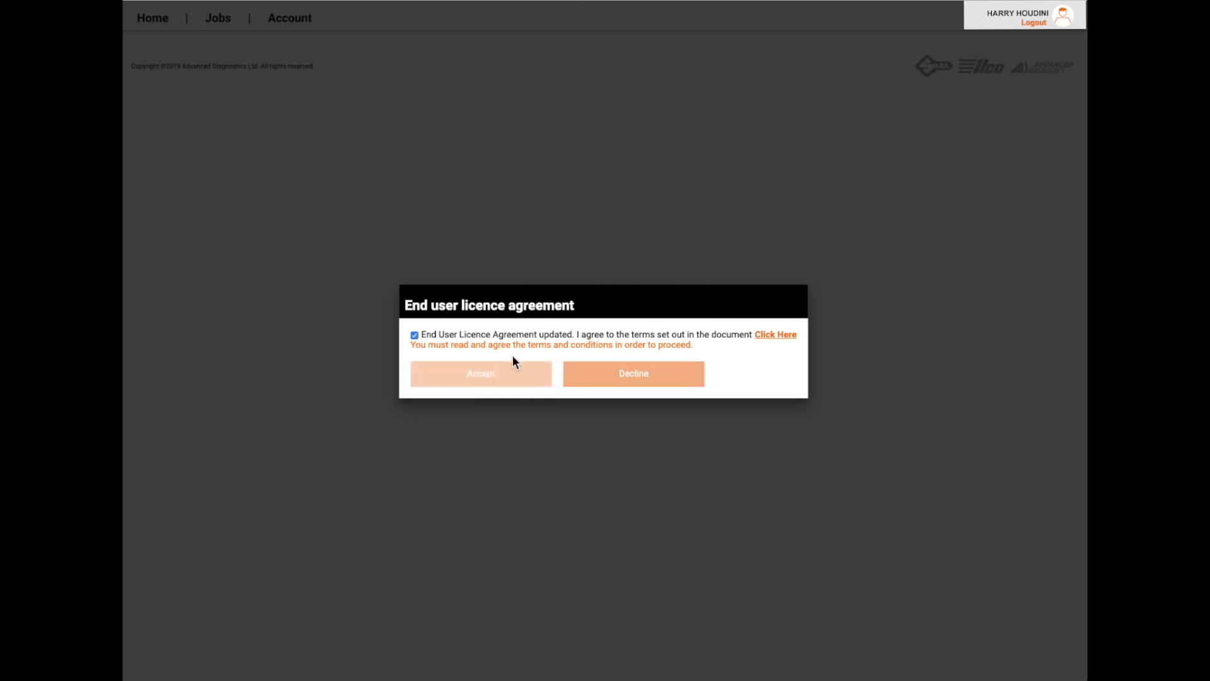
# - Read through the full end user licence agreement document and accept the updated terms
pyautogui.click(777, 337)
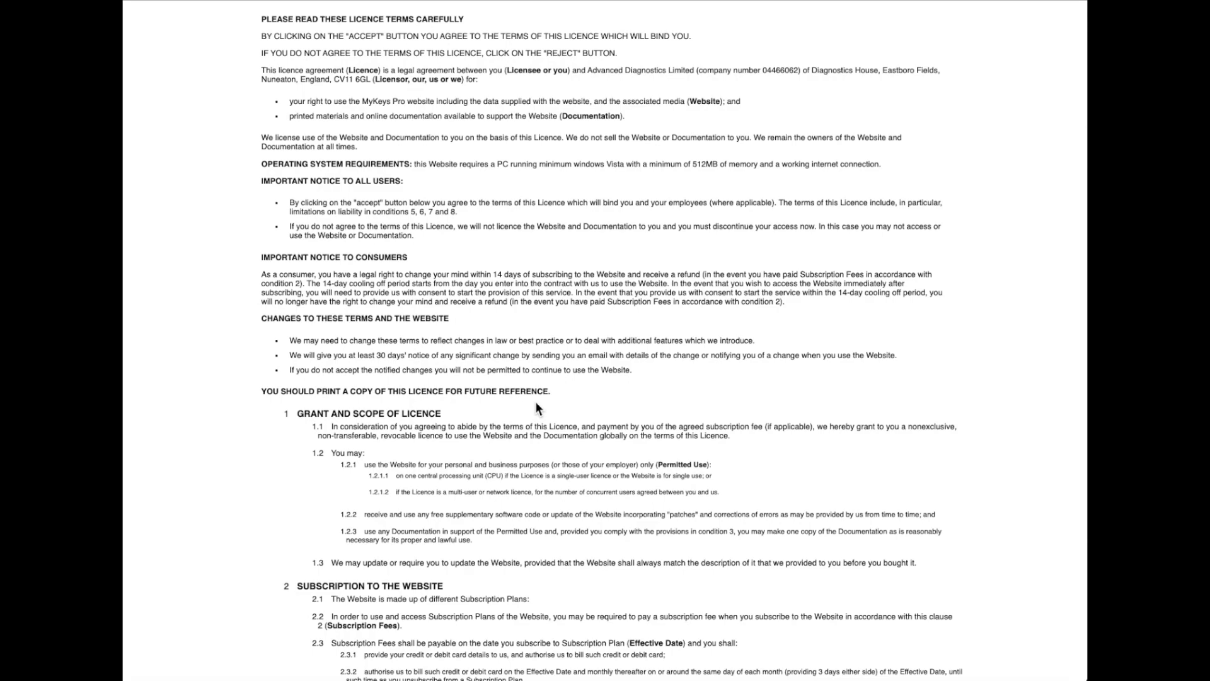
pyautogui.scroll(-2, 536, 403)
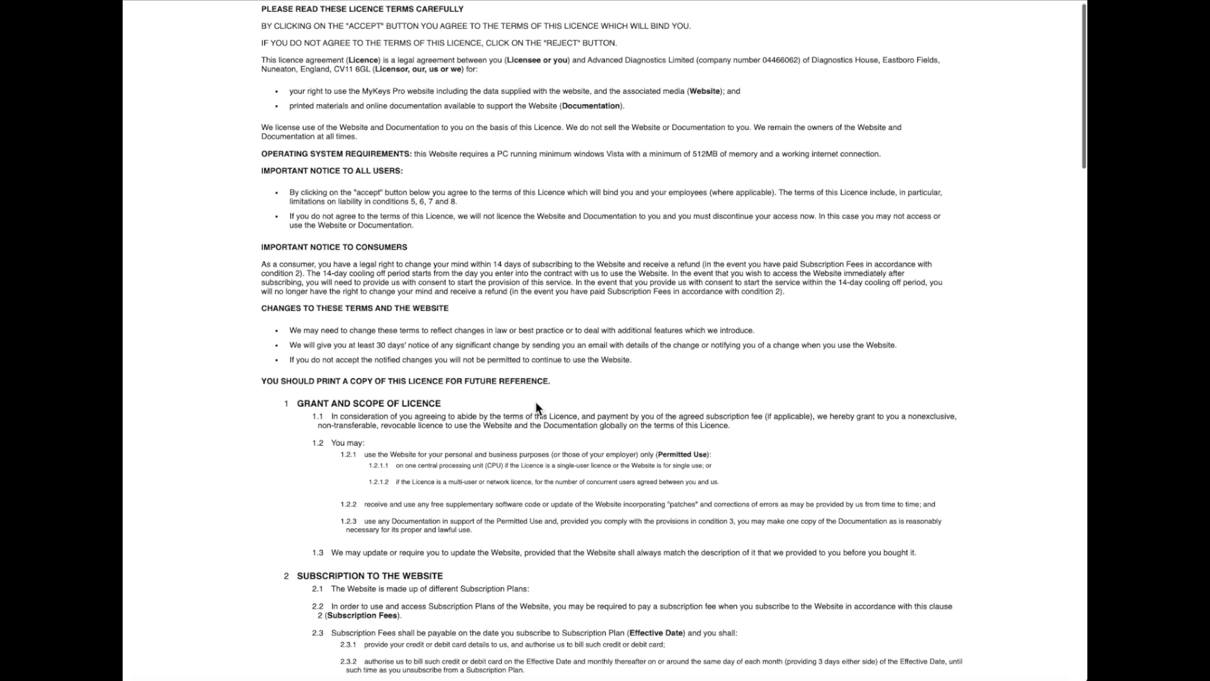
pyautogui.scroll(-3, 535, 403)
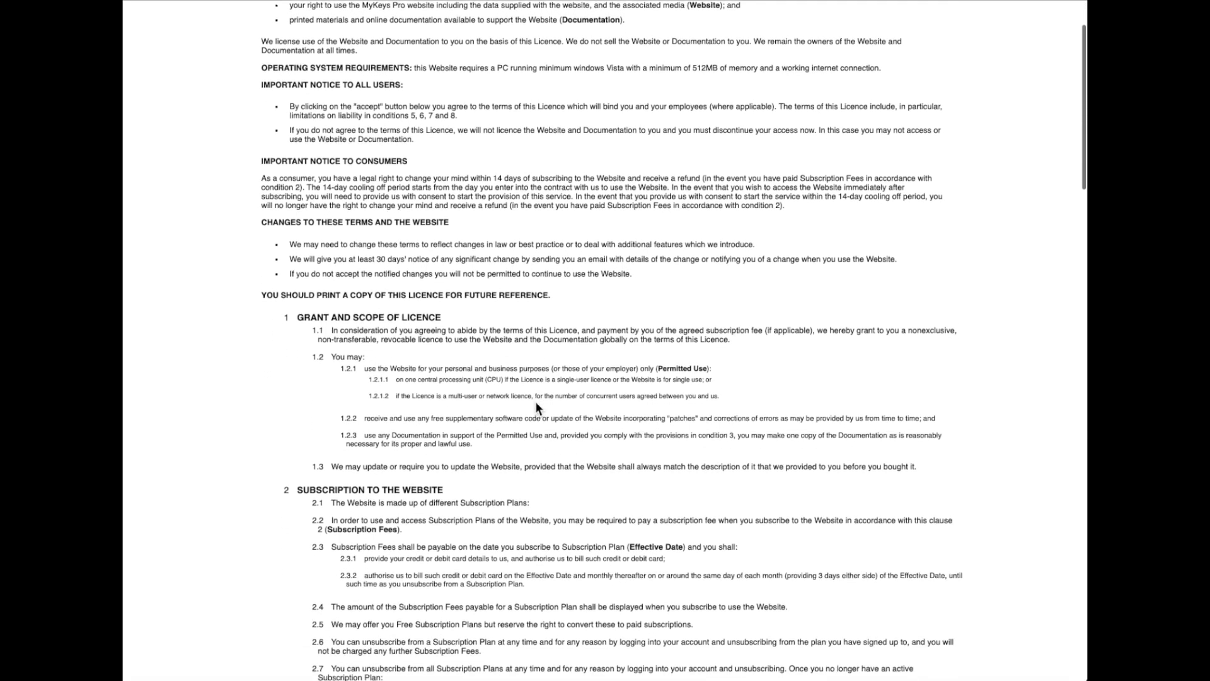
pyautogui.scroll(-5, 535, 403)
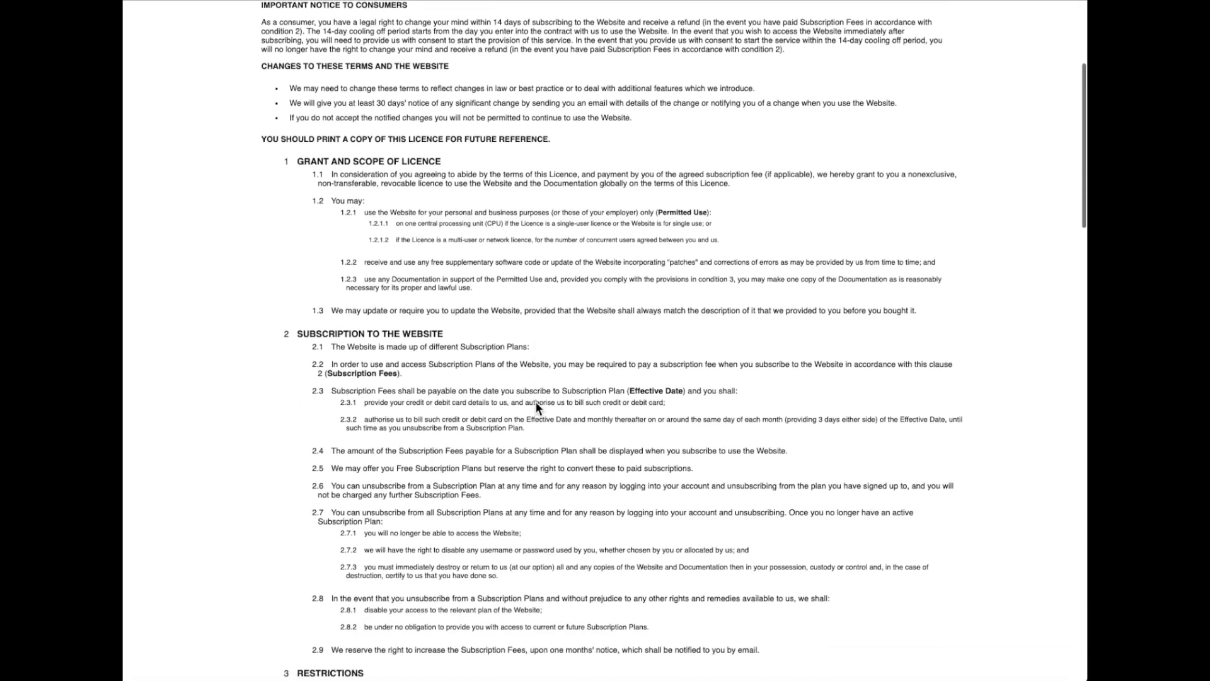
pyautogui.scroll(-7, 535, 404)
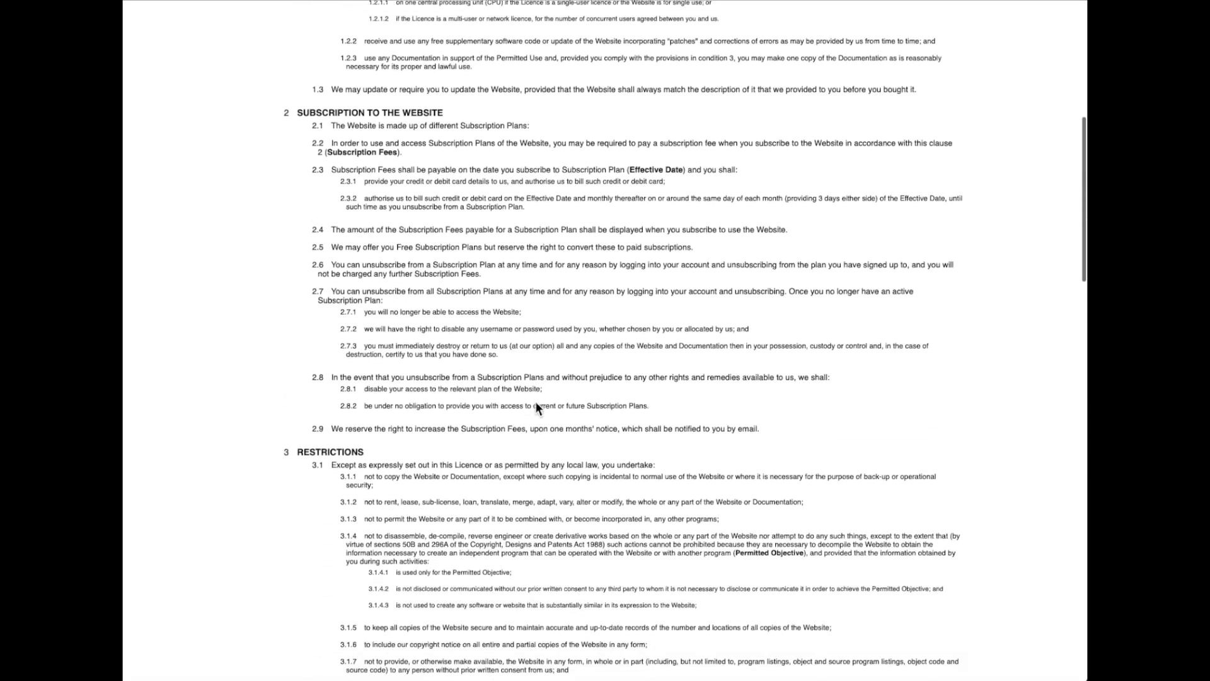
pyautogui.scroll(-9, 535, 403)
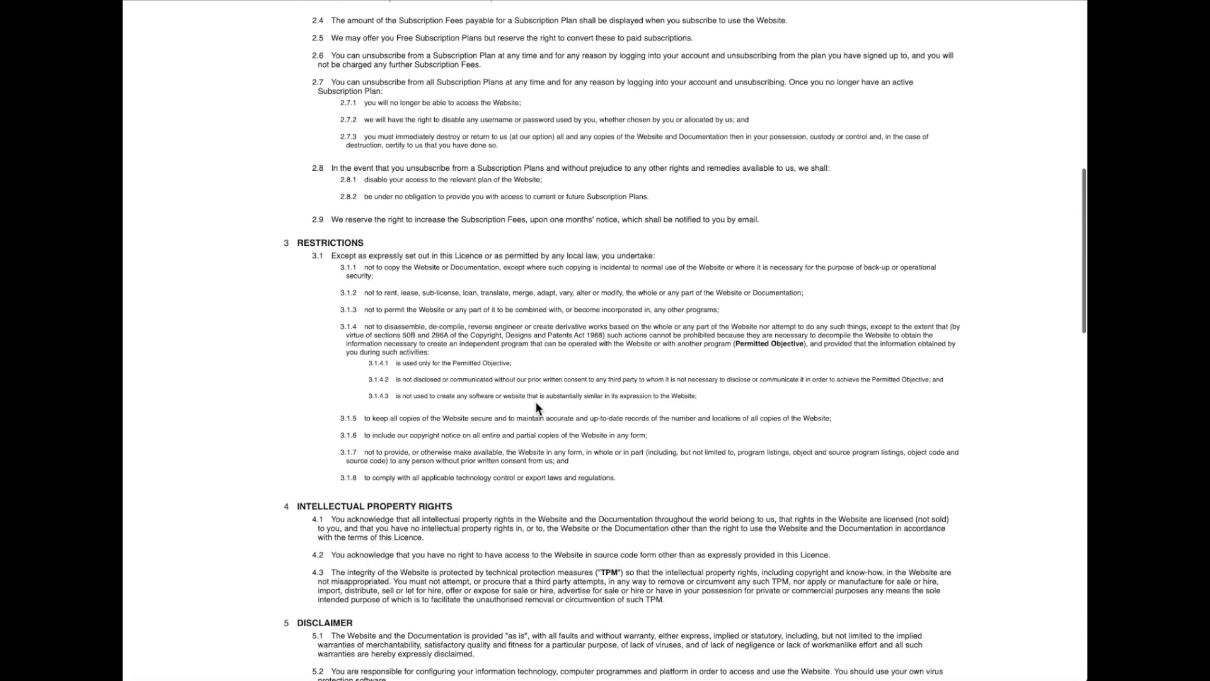
pyautogui.scroll(-10, 535, 407)
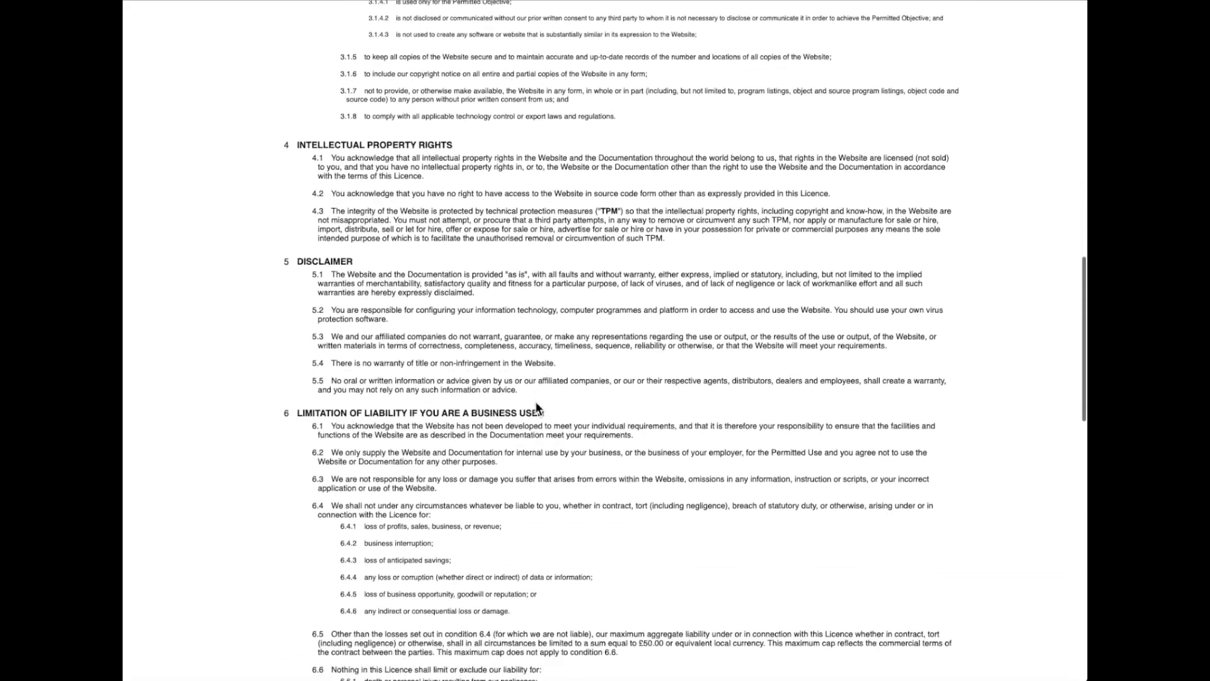
pyautogui.scroll(-19, 535, 404)
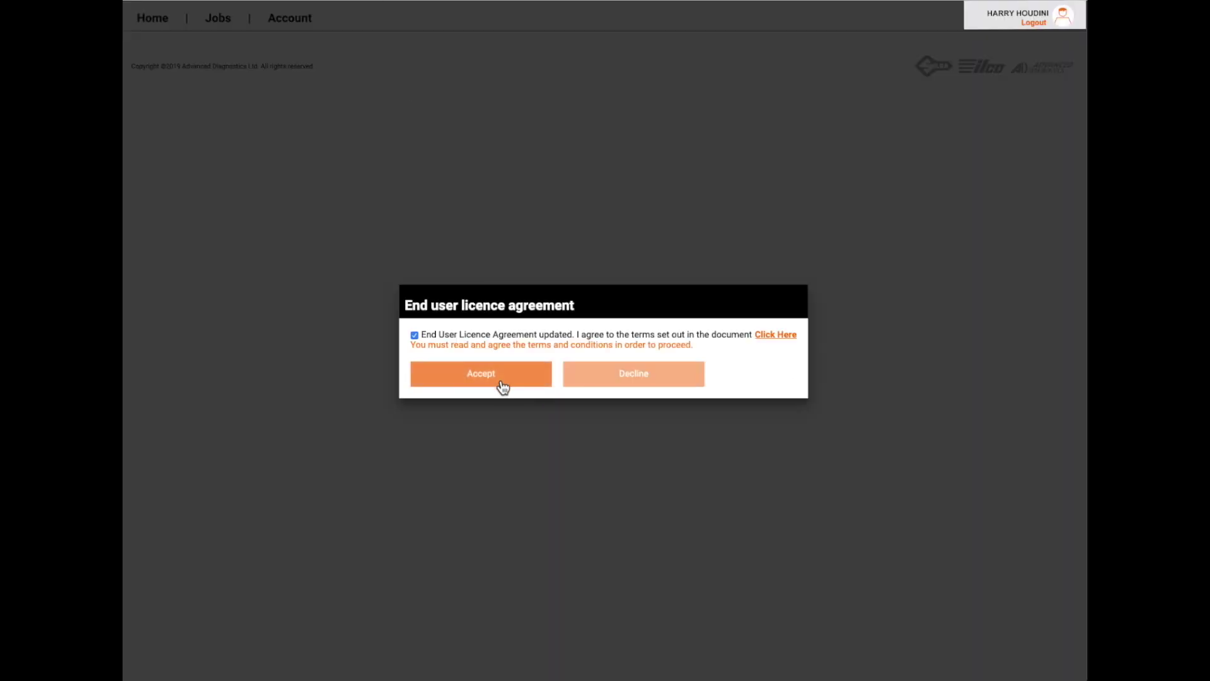
pyautogui.click(501, 384)
pyautogui.click(500, 384)
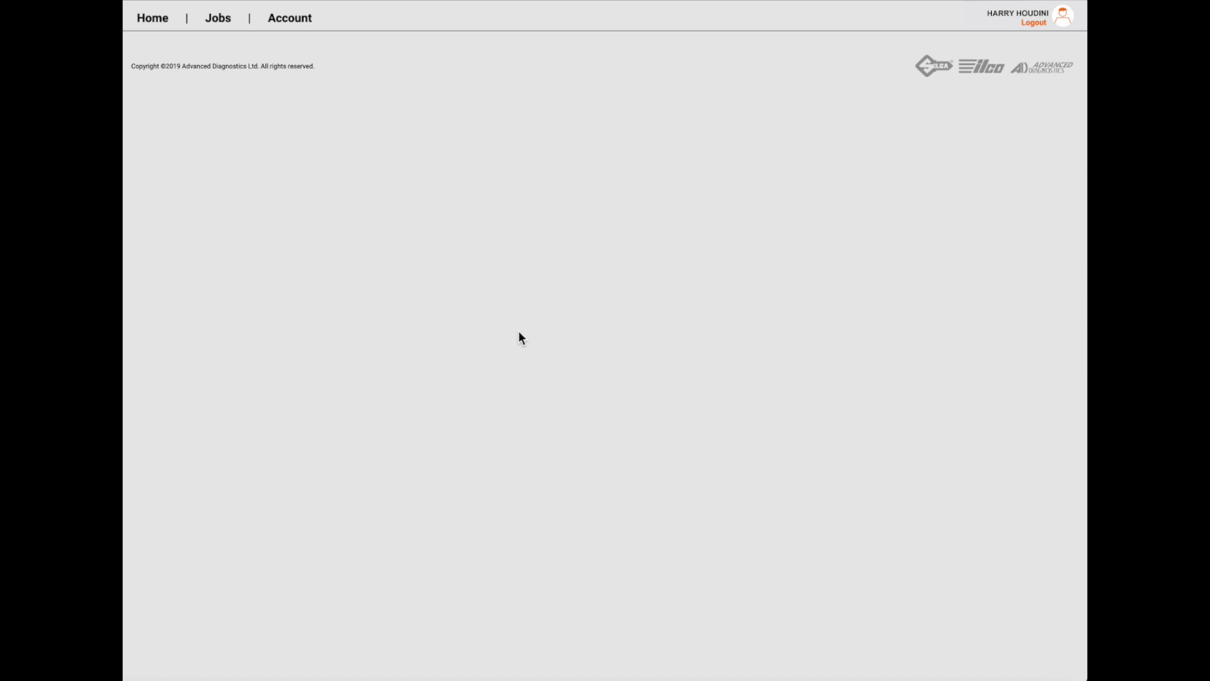
# - View the home page, and open the Create a Vehicle Key job
pyautogui.click(154, 23)
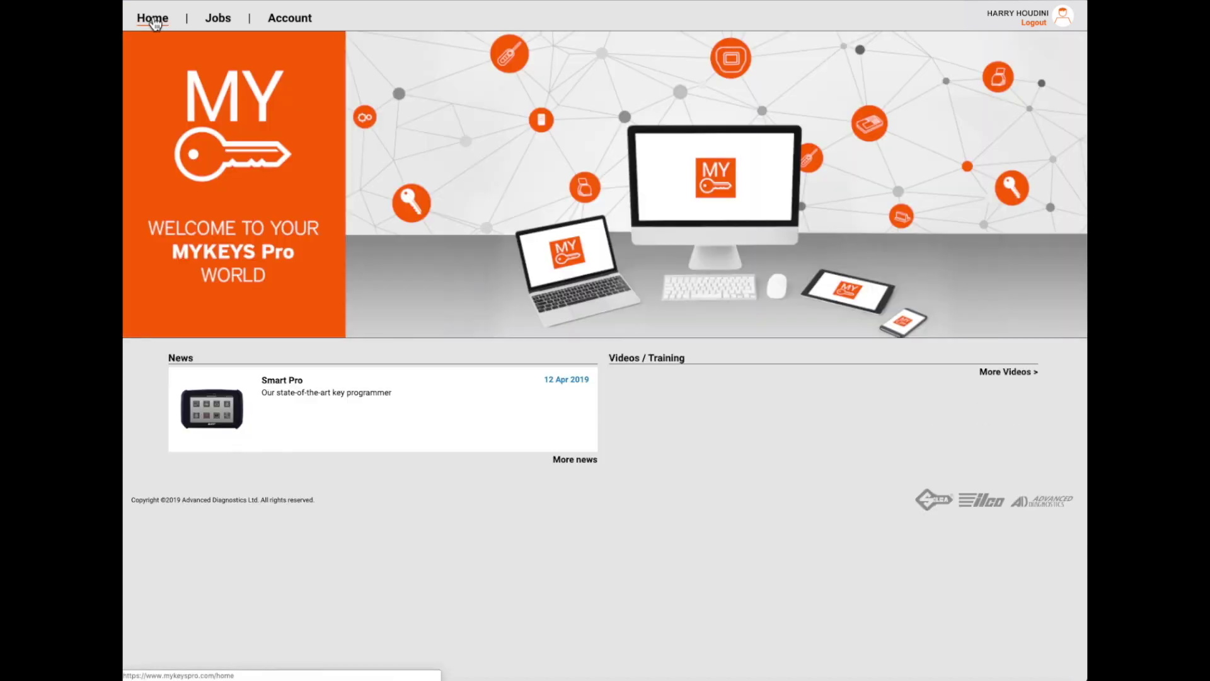
pyautogui.click(219, 19)
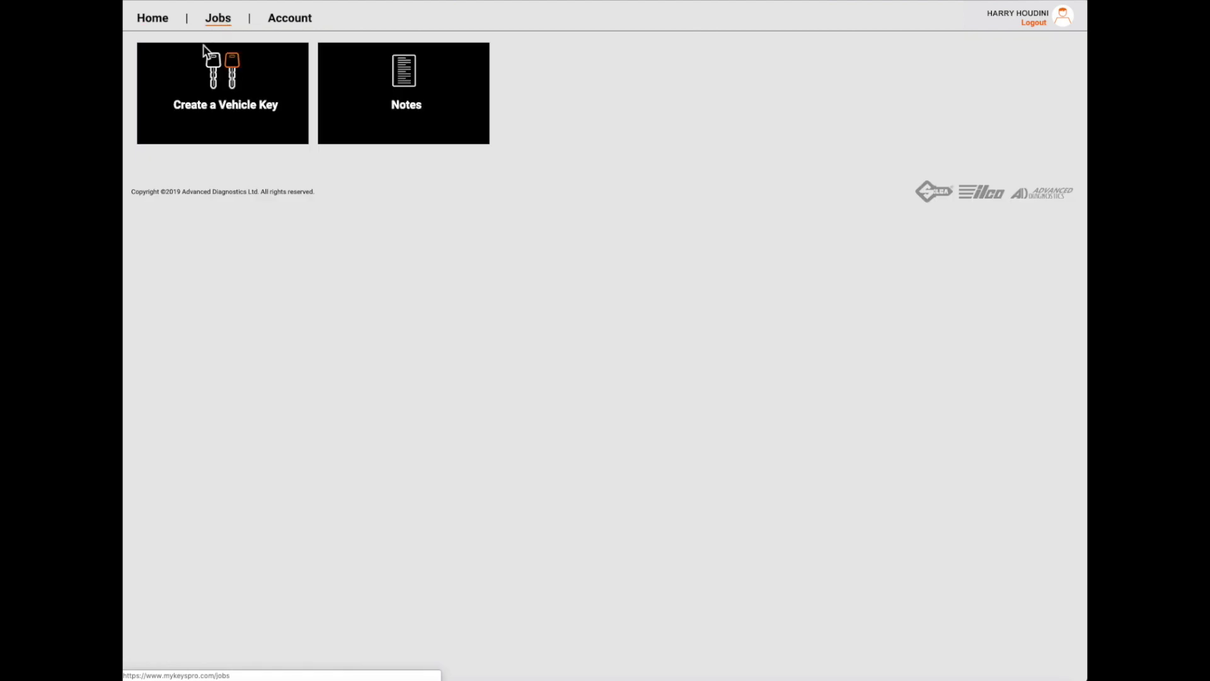
pyautogui.click(229, 101)
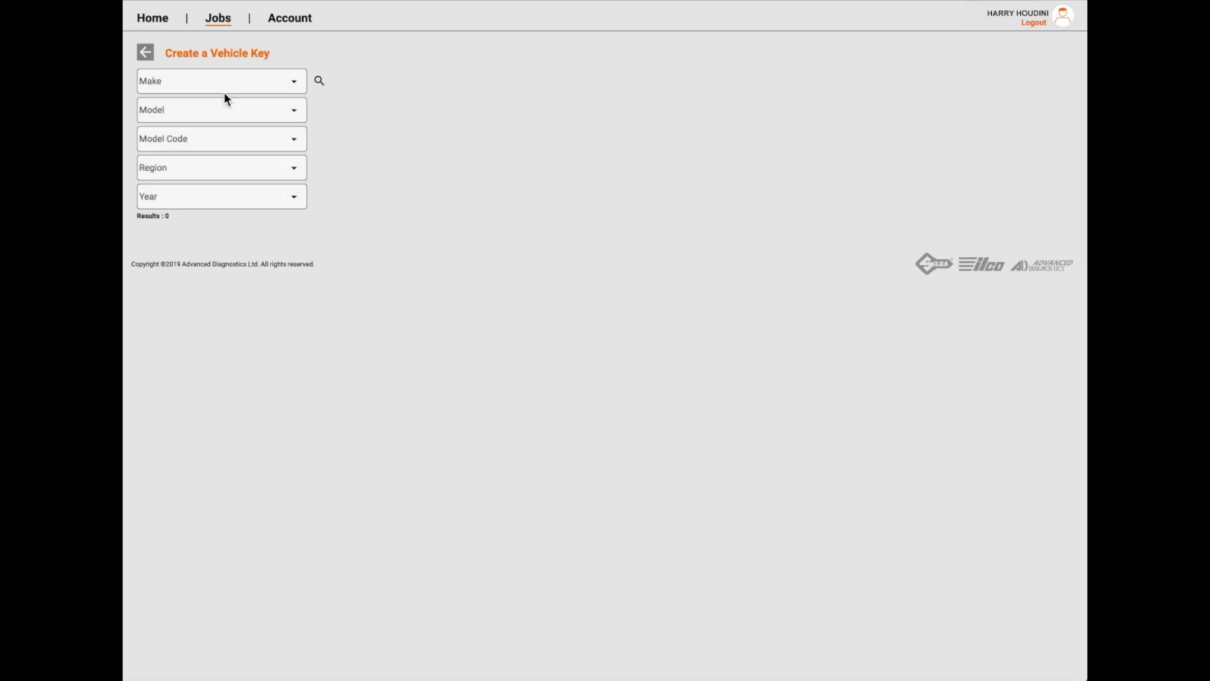
# - Set the vehicle make to MITSUBISHI and the model to LANCER
pyautogui.click(296, 83)
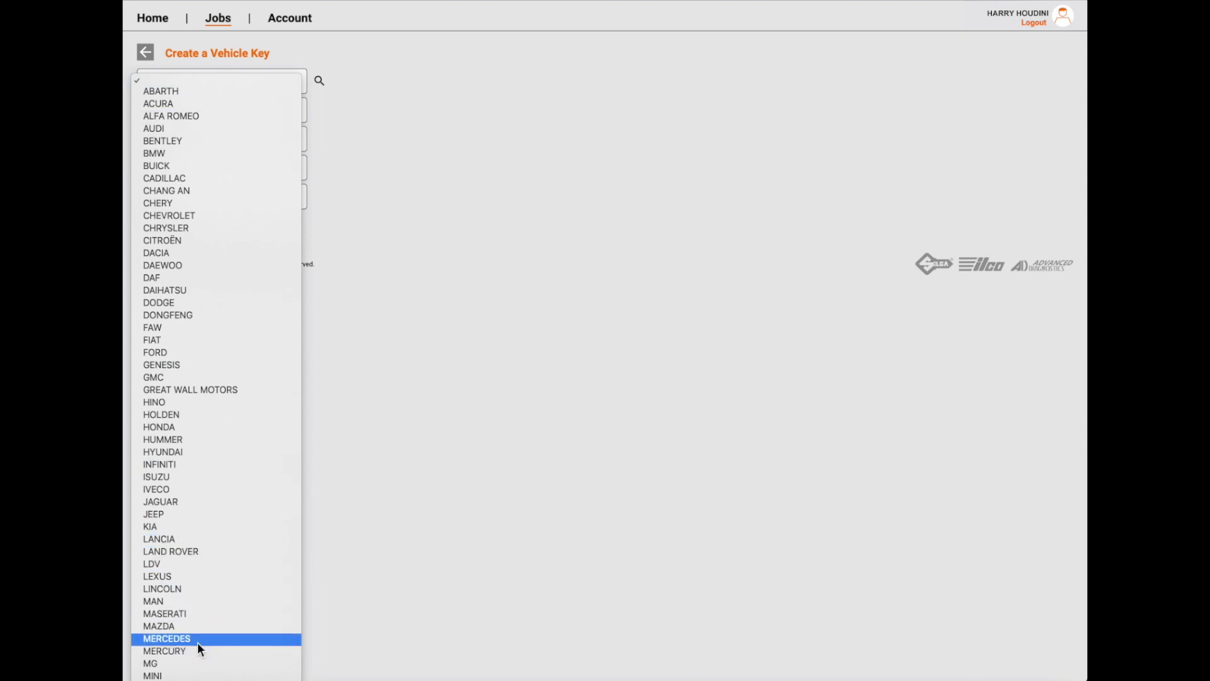
pyautogui.scroll(-5, 199, 649)
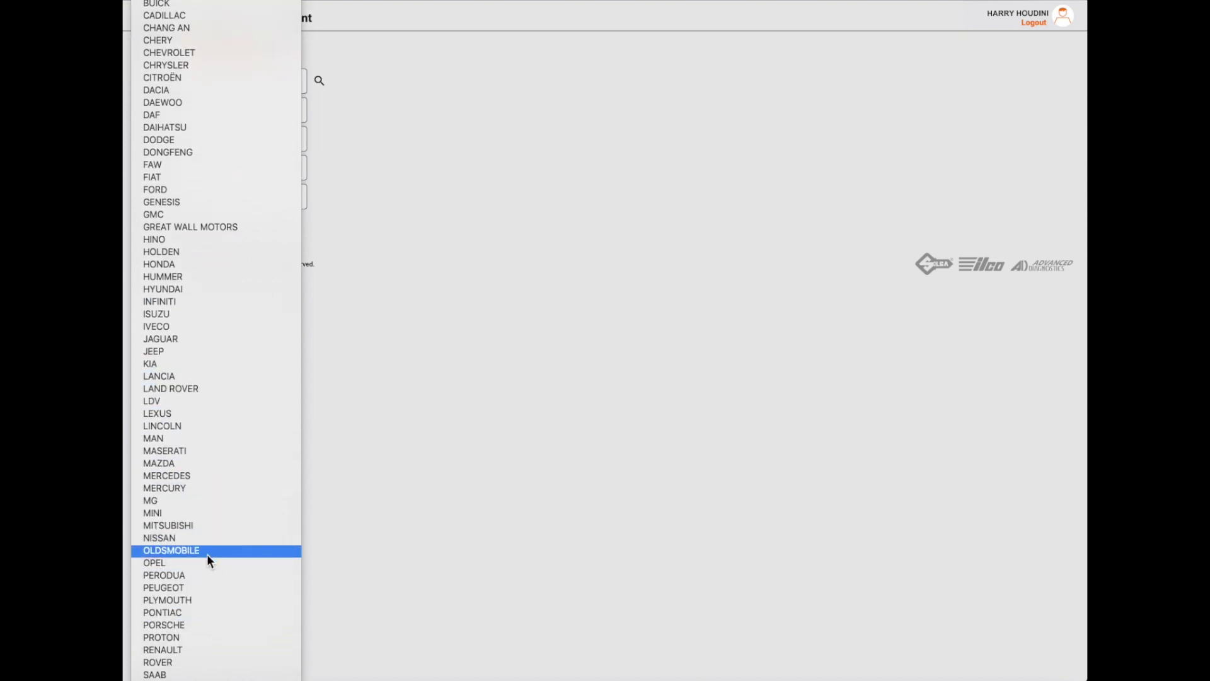
pyautogui.click(202, 526)
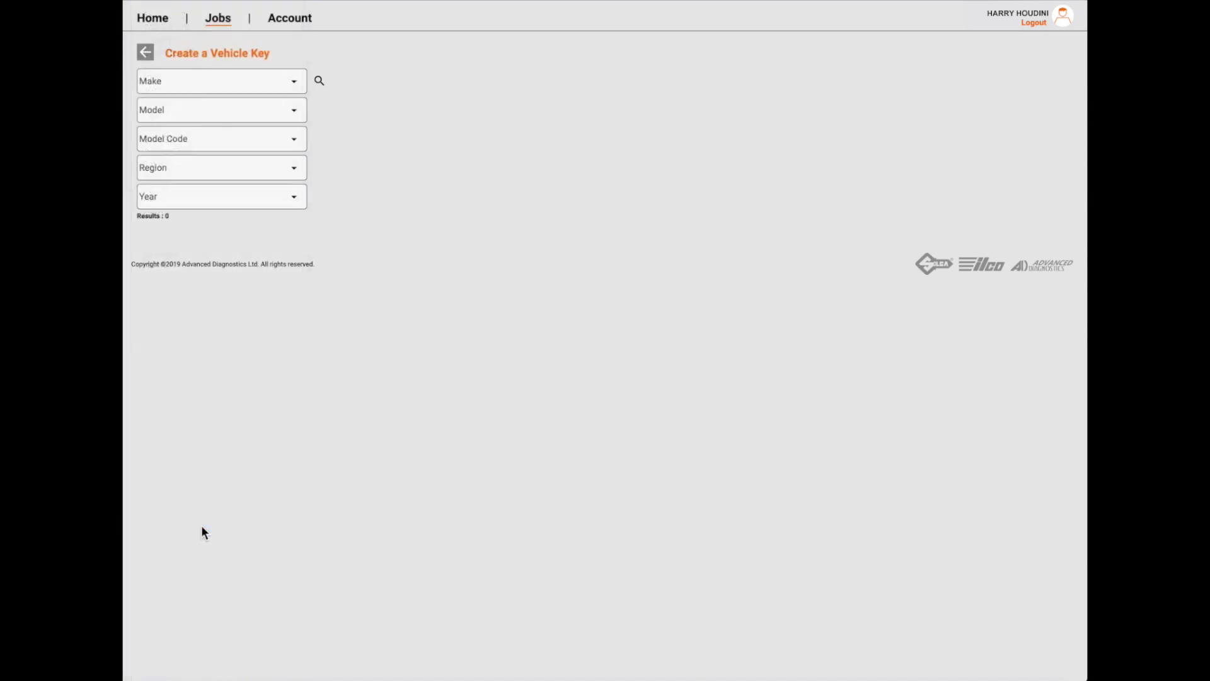
pyautogui.click(284, 108)
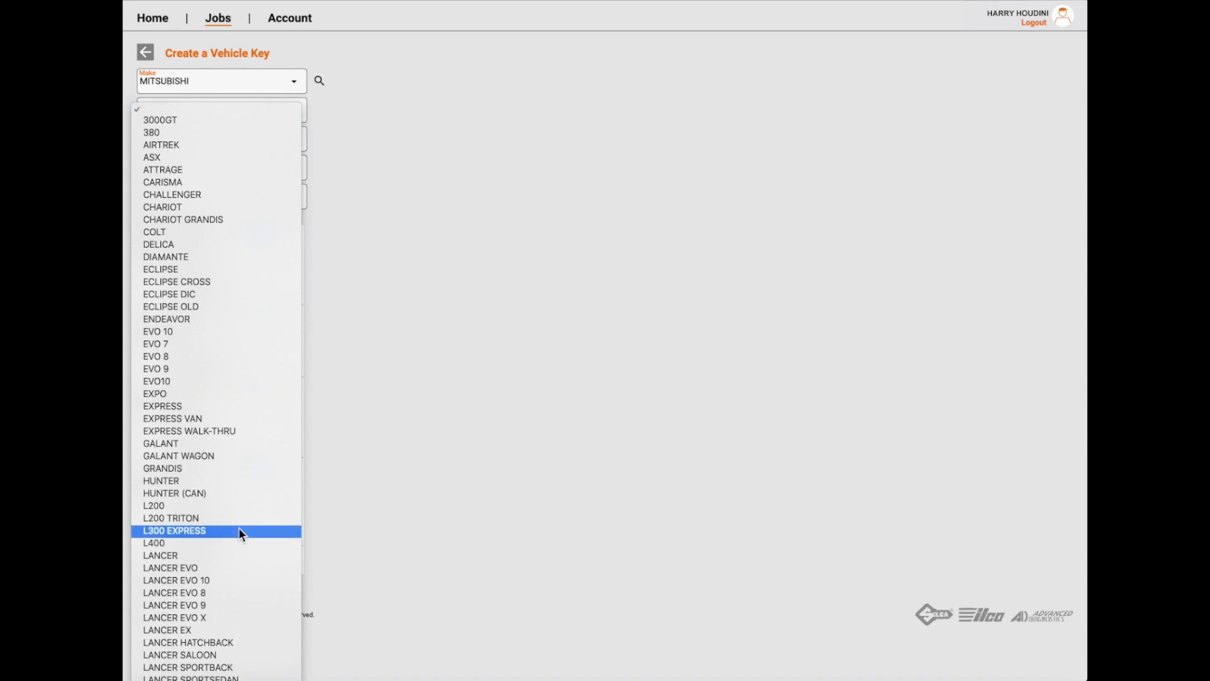
pyautogui.scroll(-5, 239, 533)
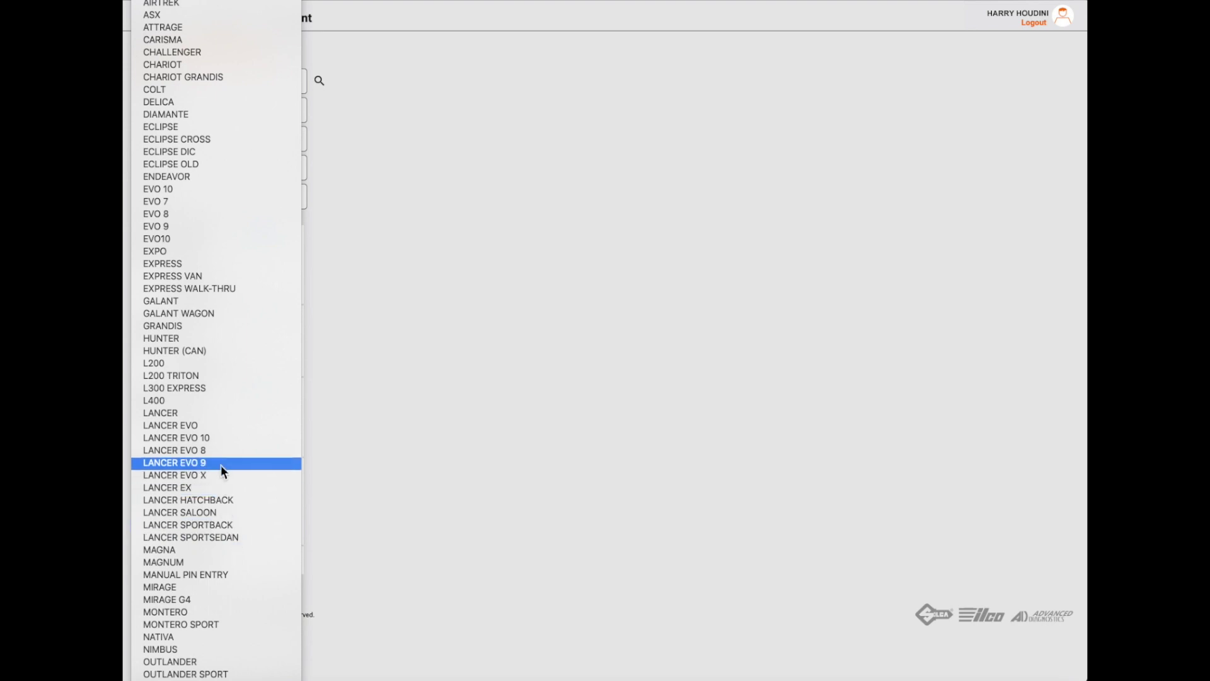
pyautogui.click(223, 418)
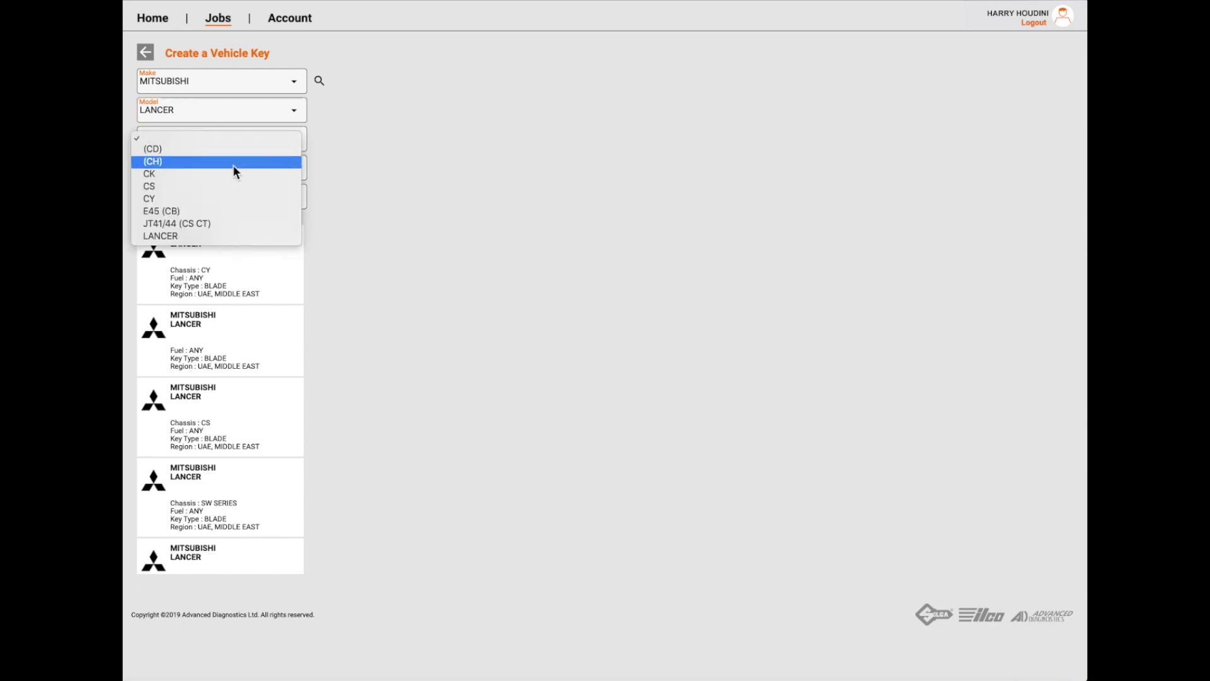
# - Narrow the Lancer results to model code CS and region MIDDLE EAST
pyautogui.click(217, 185)
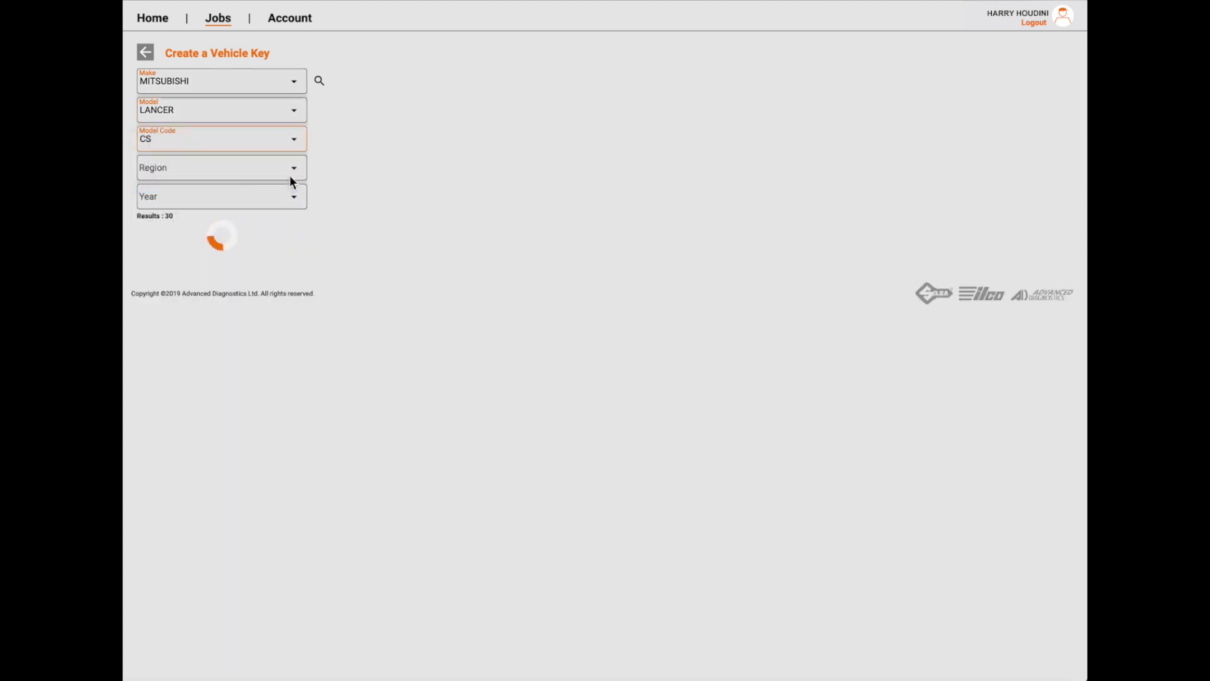
pyautogui.click(293, 169)
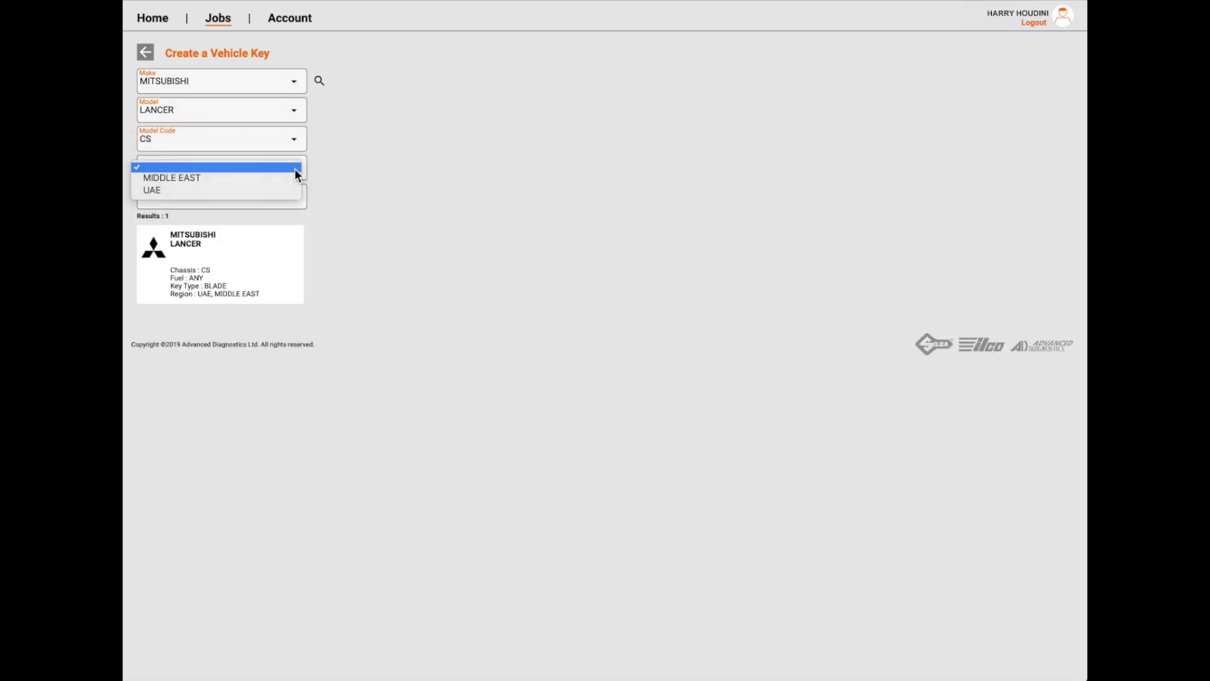
pyautogui.click(218, 179)
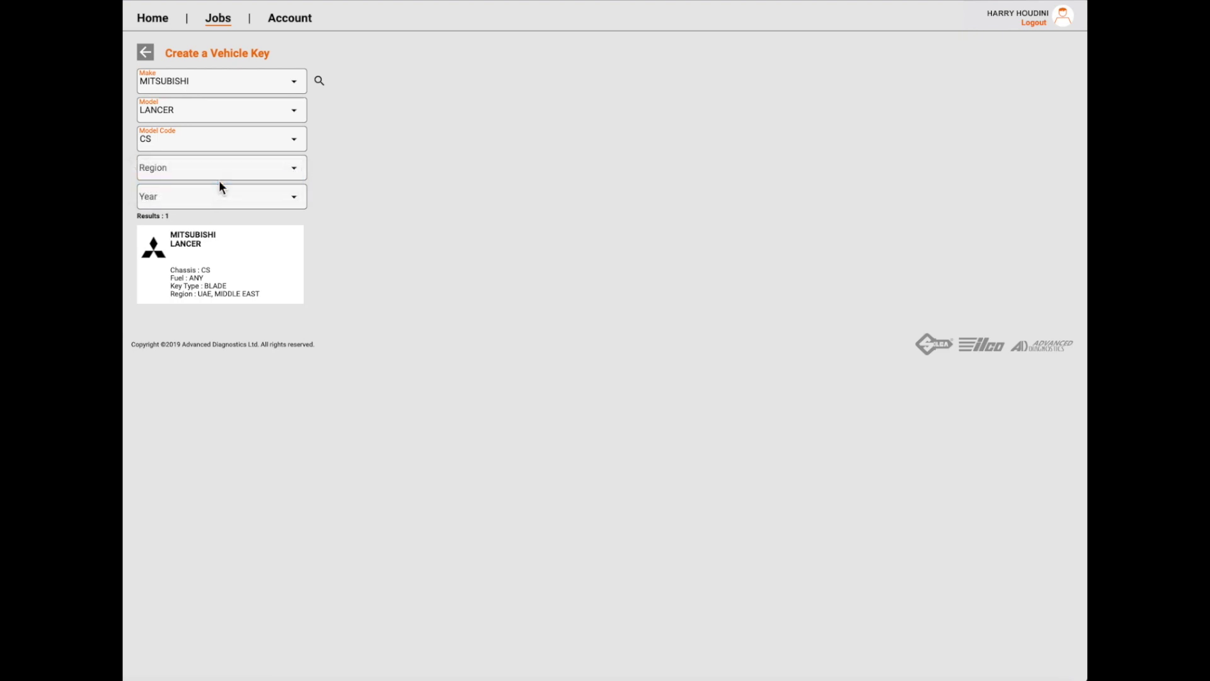
# - Check the available year options, and open the Mitsubishi Lancer result with chassis CS
pyautogui.click(294, 199)
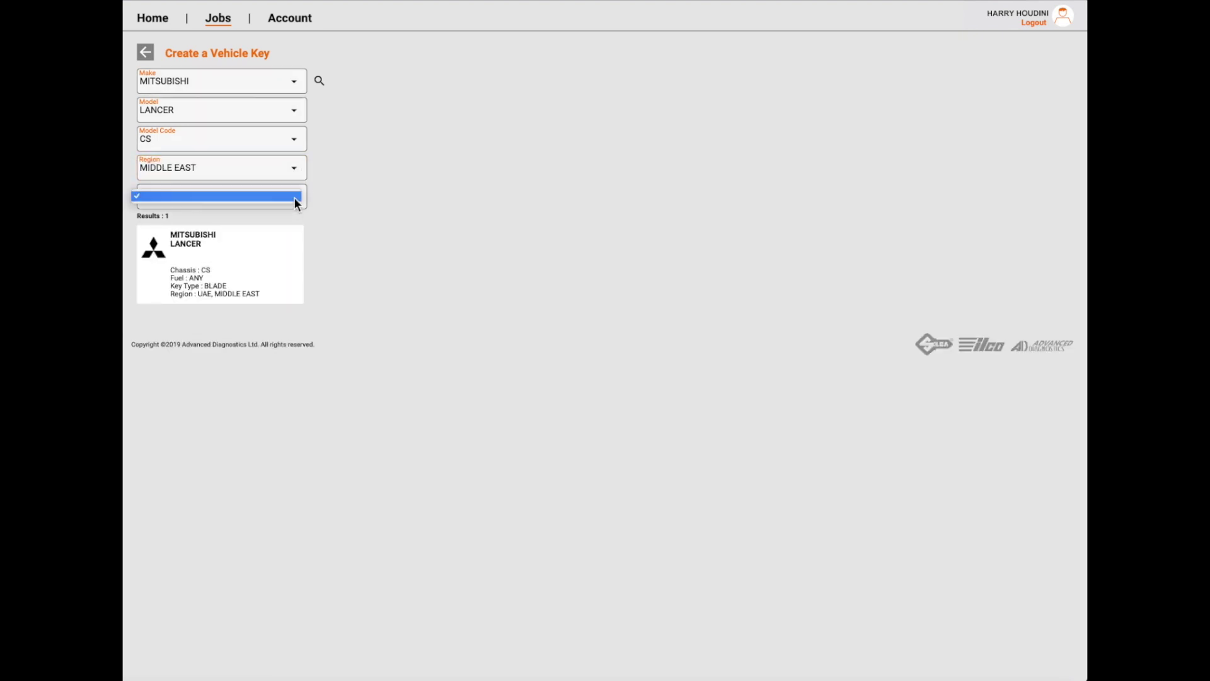
pyautogui.click(295, 199)
pyautogui.click(272, 203)
pyautogui.click(265, 201)
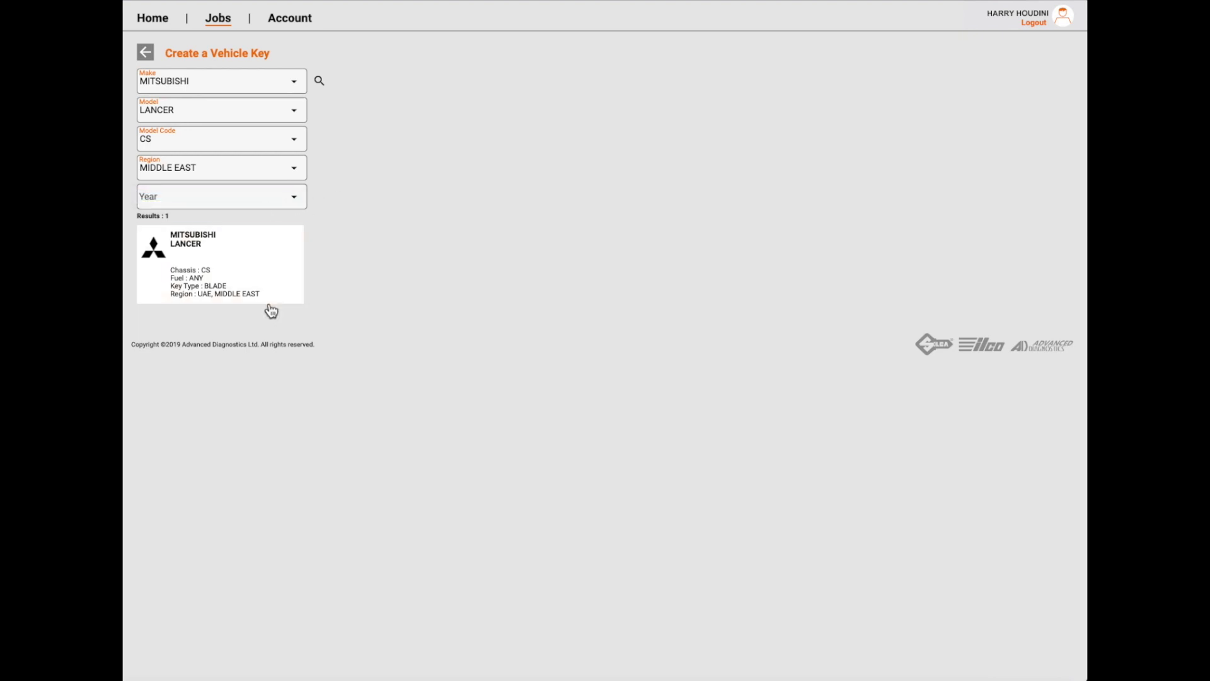
pyautogui.click(248, 277)
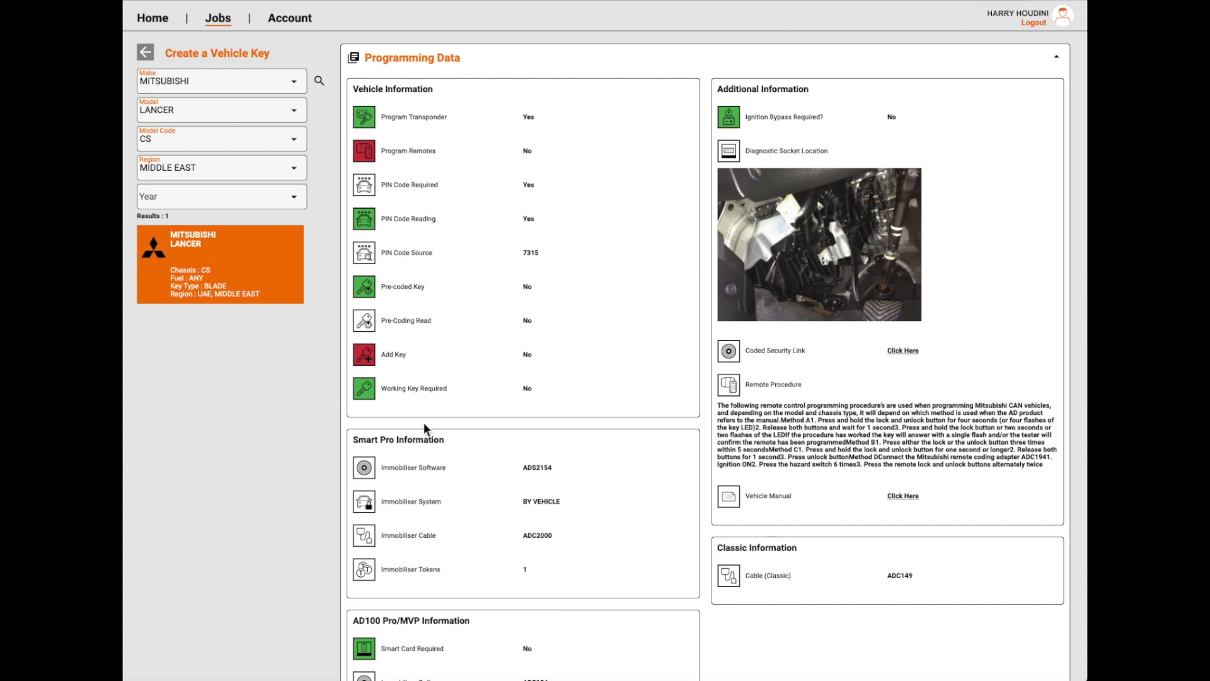
# - Examine the Lancer's programming data, including the vehicle, Smart Pro, AD100 Pro/MVP and additional information
pyautogui.scroll(-3, 435, 397)
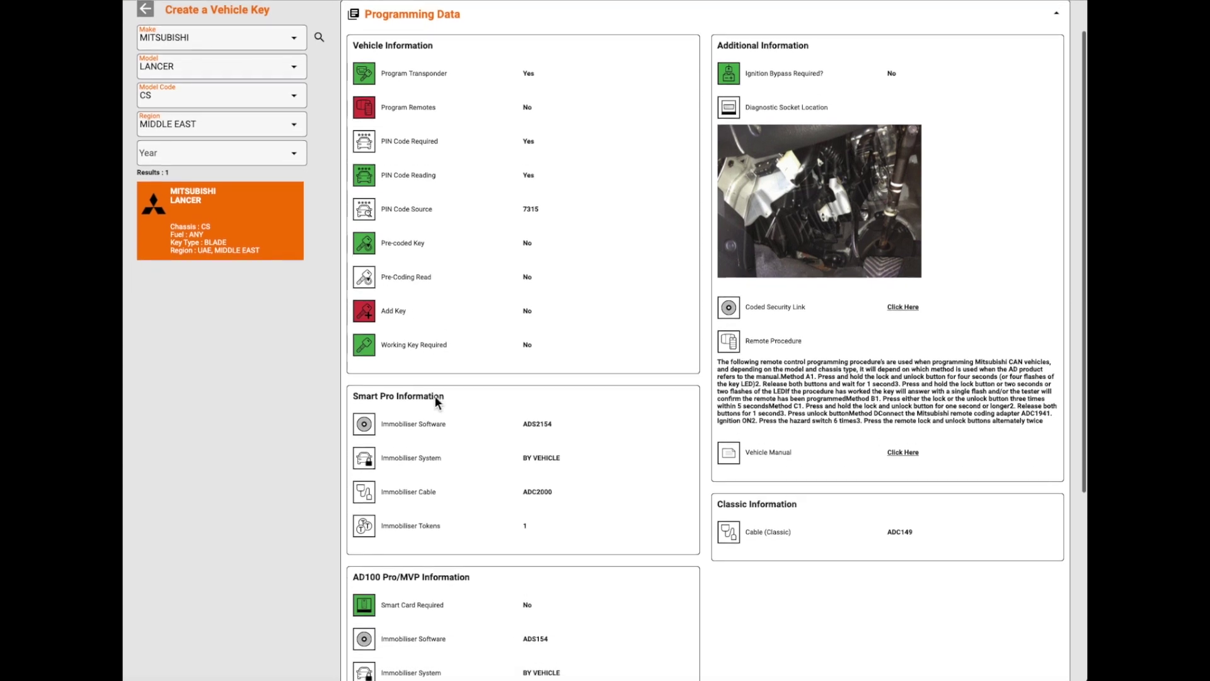
pyautogui.scroll(-1, 435, 395)
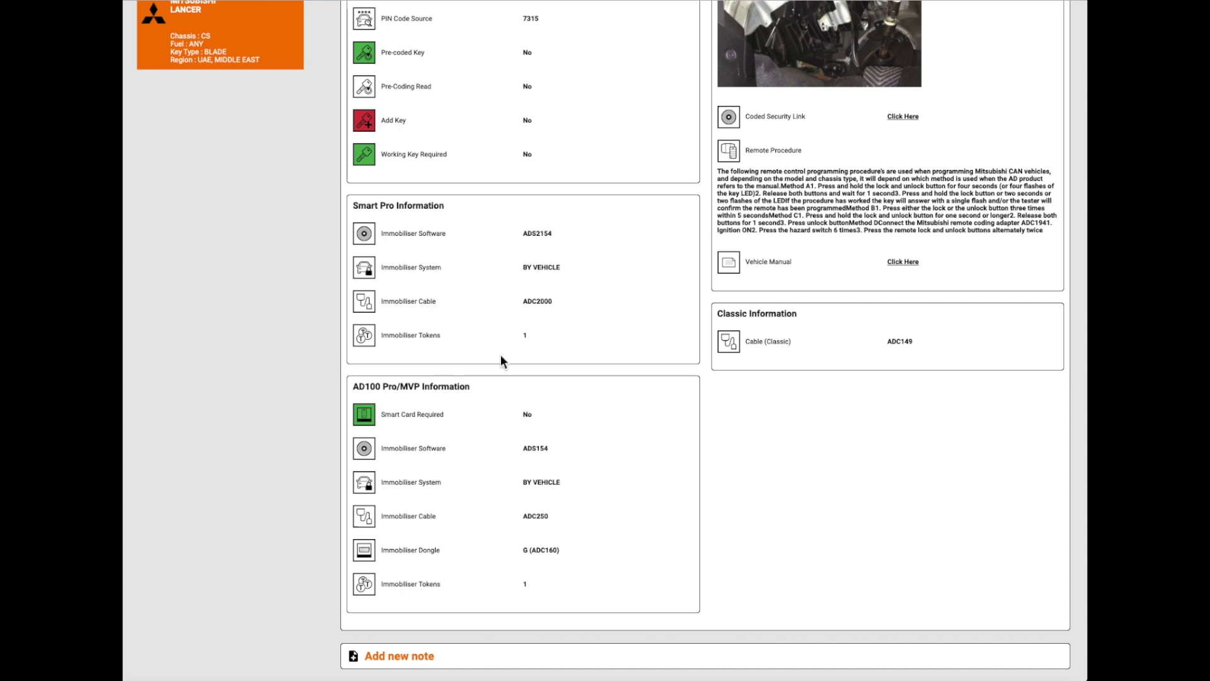
pyautogui.scroll(-2, 484, 364)
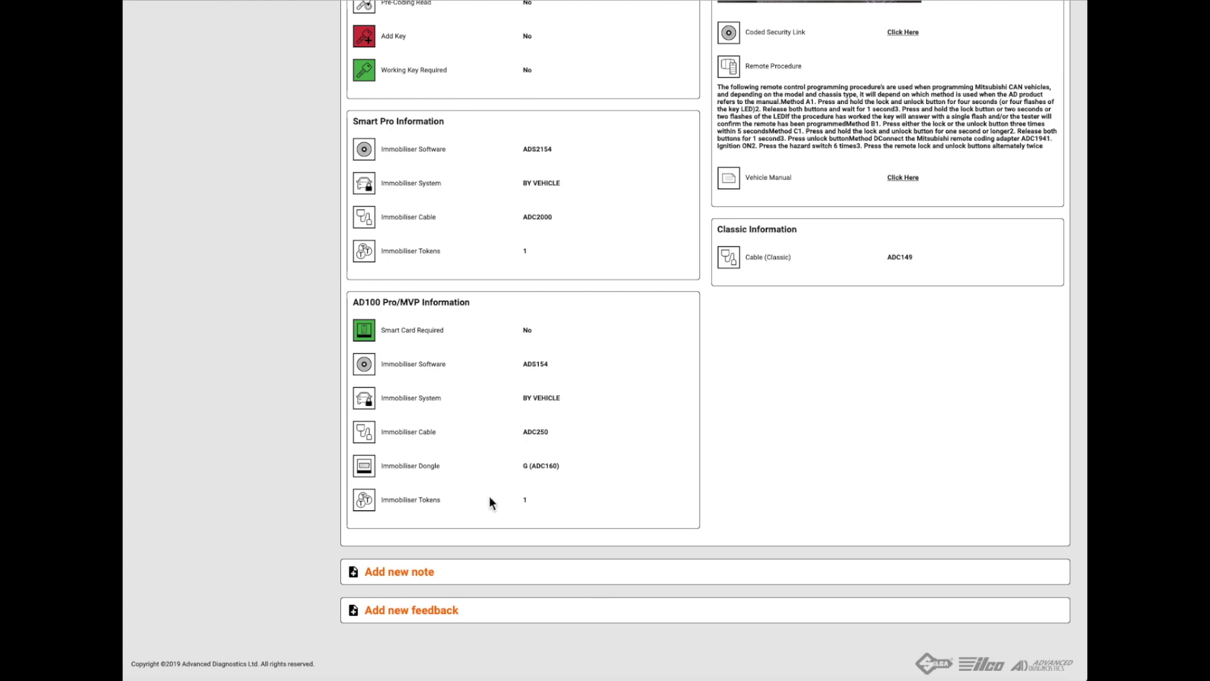
pyautogui.scroll(5, 489, 502)
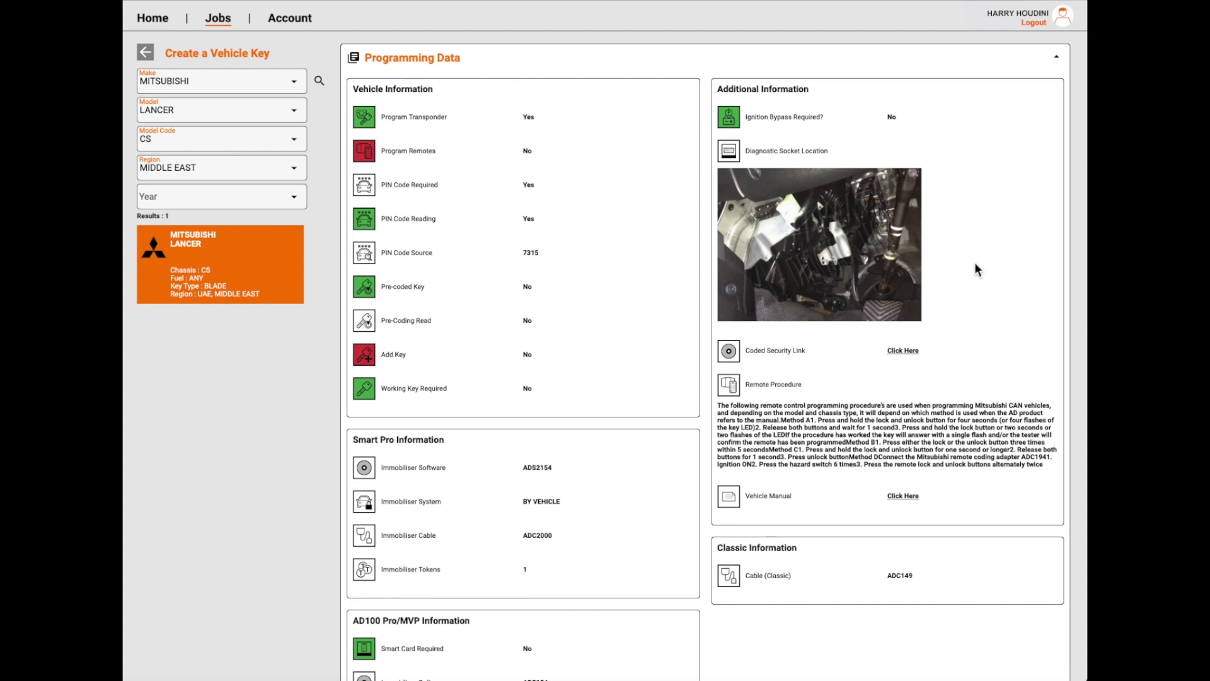
# - Download the vehicle manual from the Lancer's additional information
pyautogui.scroll(-2, 974, 270)
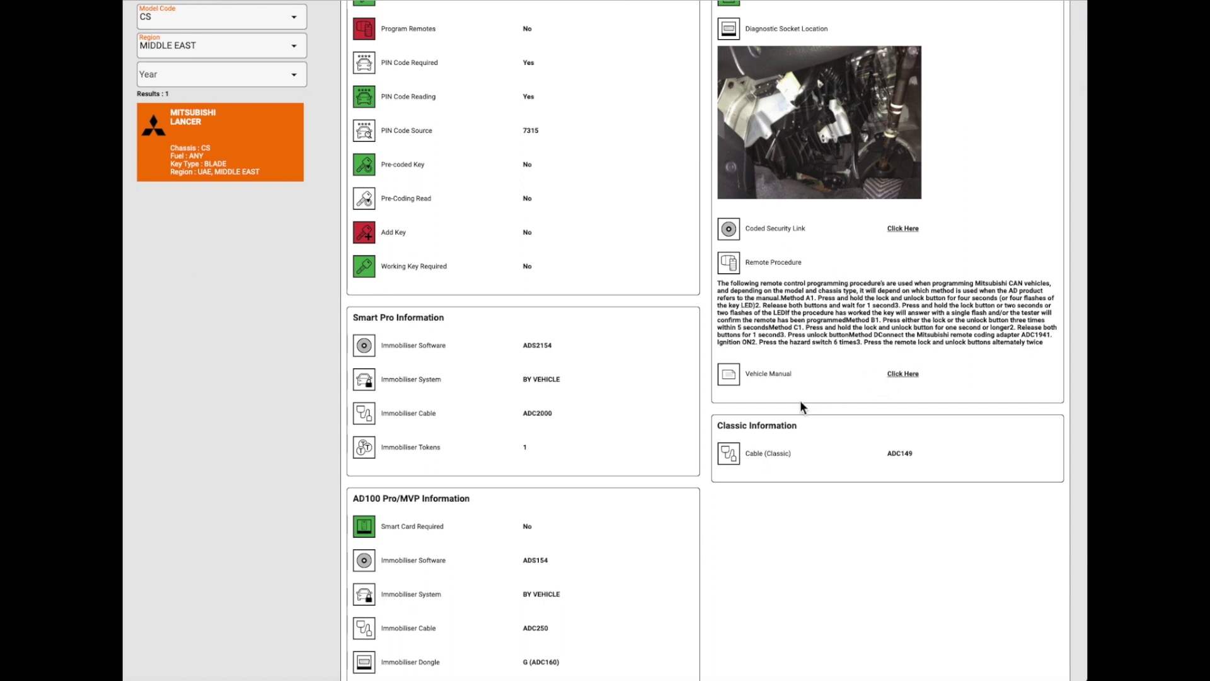
pyautogui.click(903, 374)
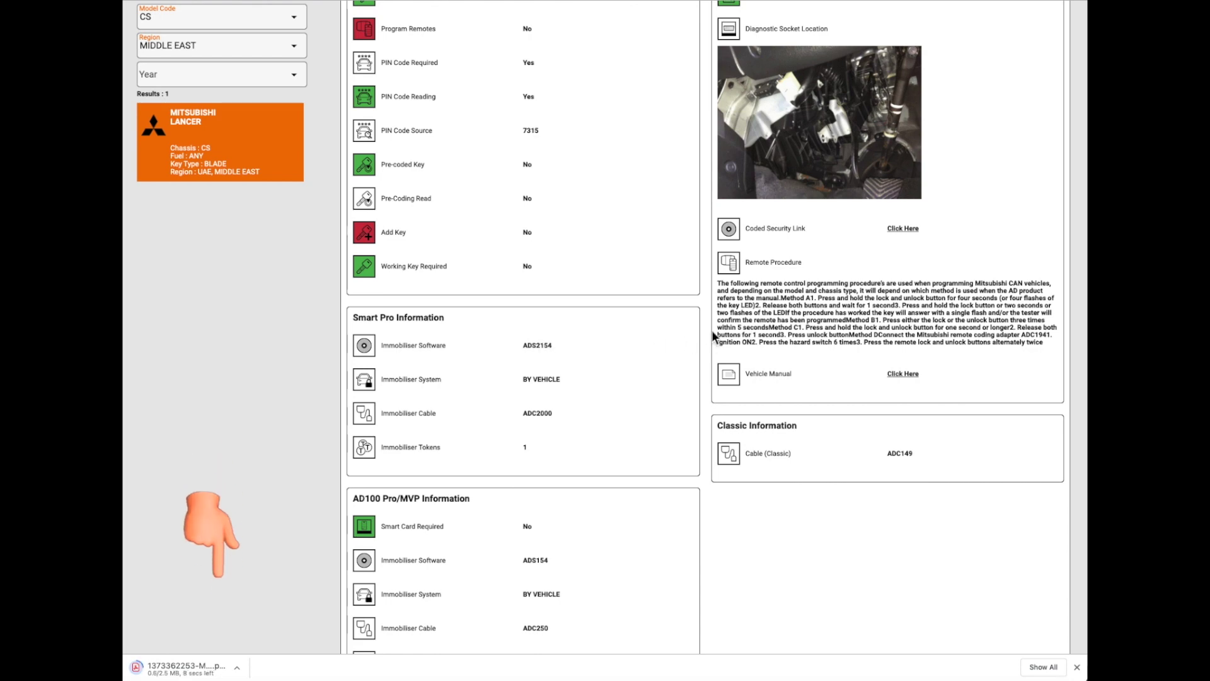
pyautogui.scroll(1, 652, 326)
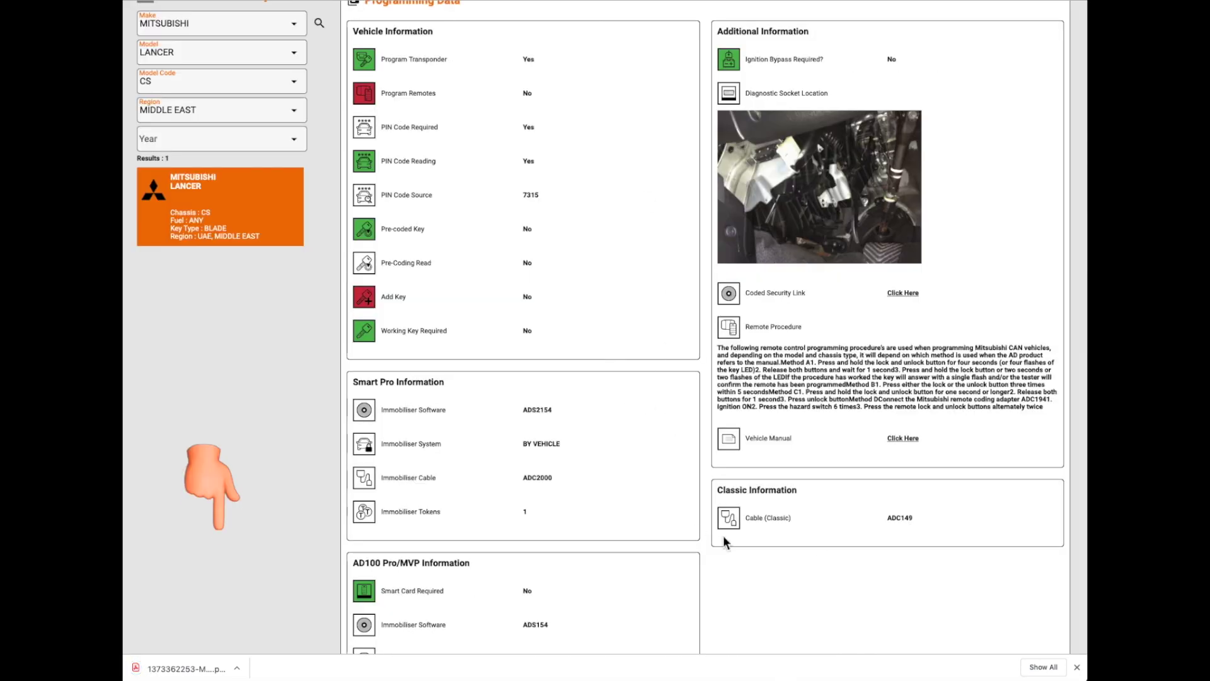
# - Open the form for adding a new note to the Lancer record
pyautogui.scroll(-1, 809, 539)
pyautogui.scroll(-5, 807, 536)
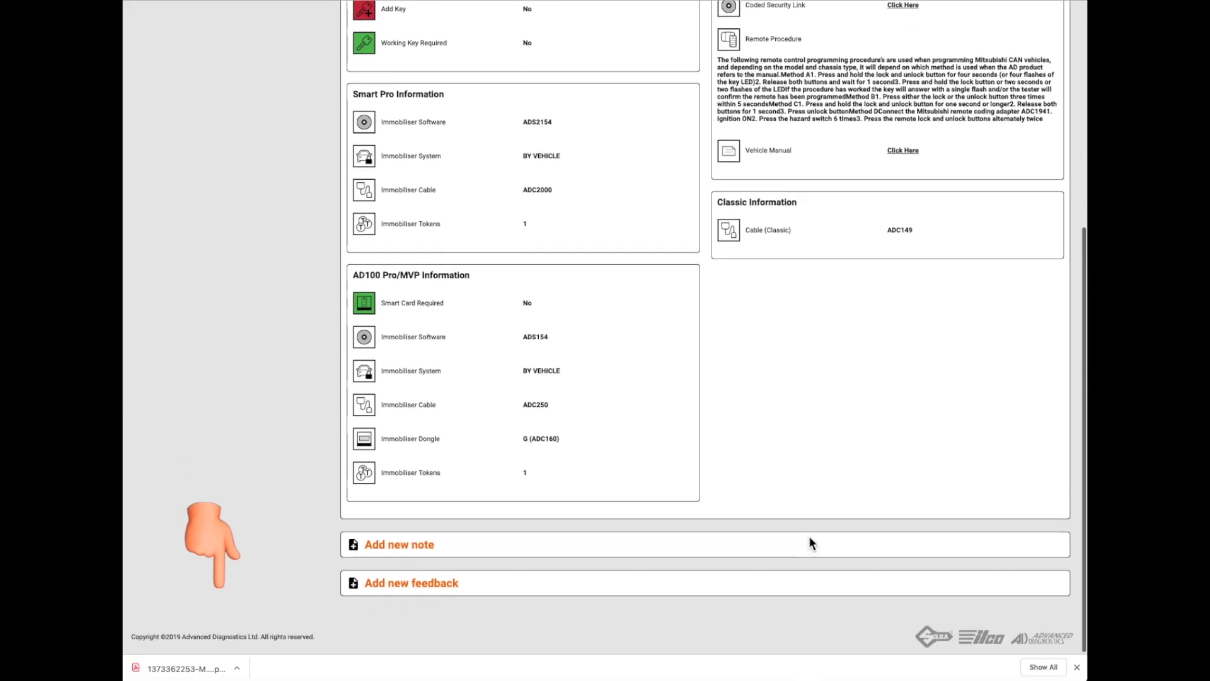
pyautogui.click(393, 555)
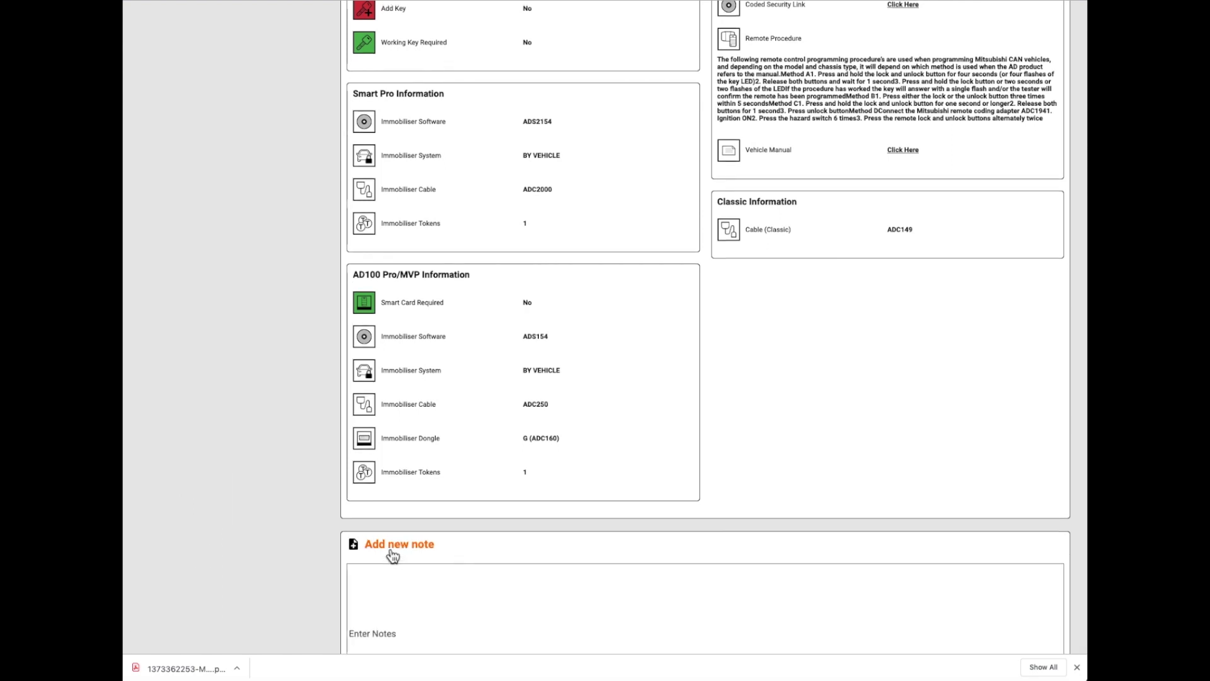
# - Open the new feedback form on the Lancer record and set its category to Vehicle
pyautogui.scroll(-5, 502, 555)
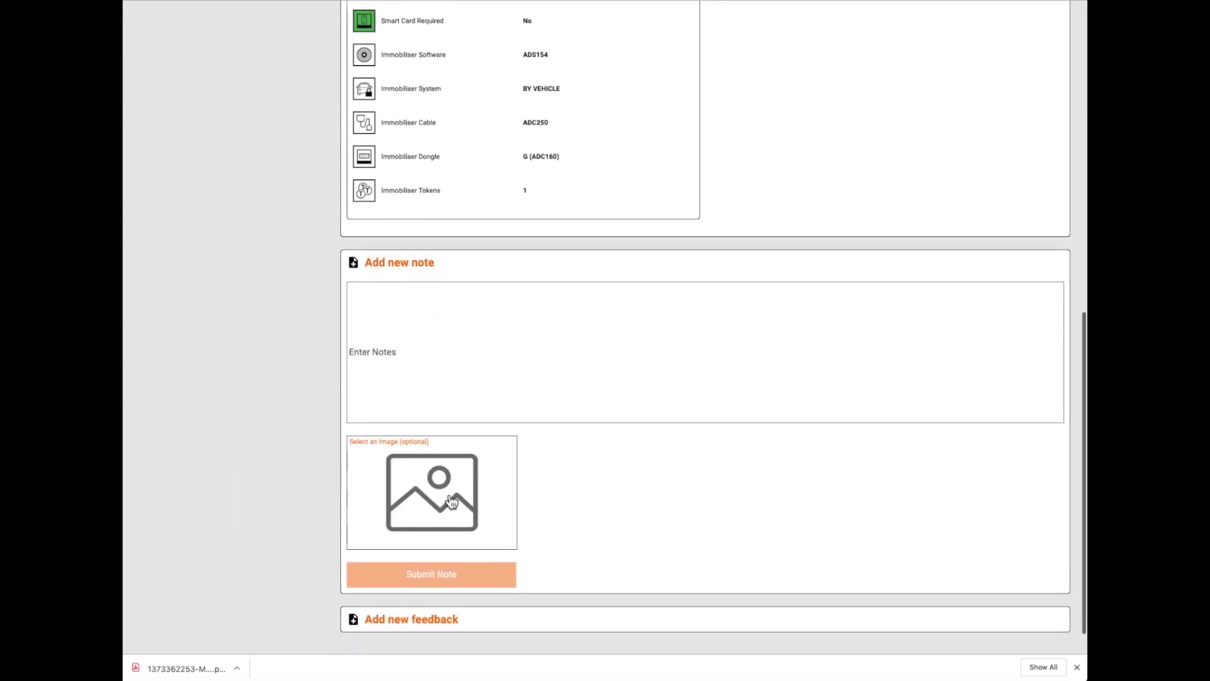
pyautogui.scroll(-1, 434, 509)
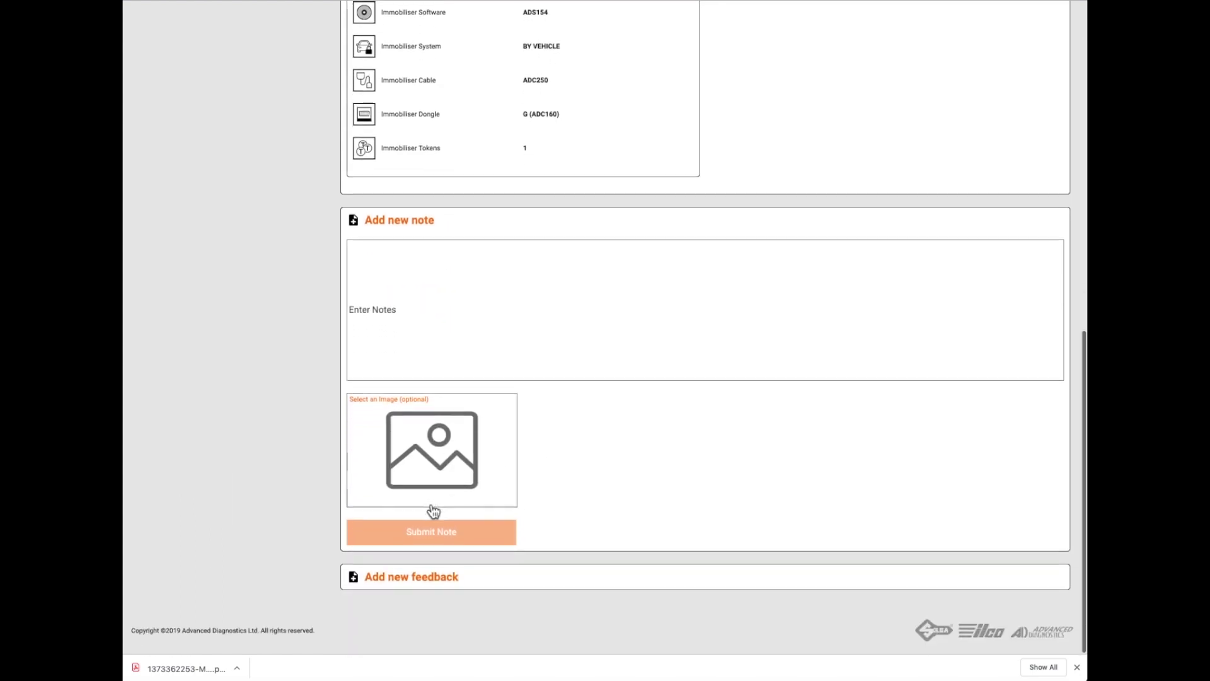
pyautogui.click(412, 589)
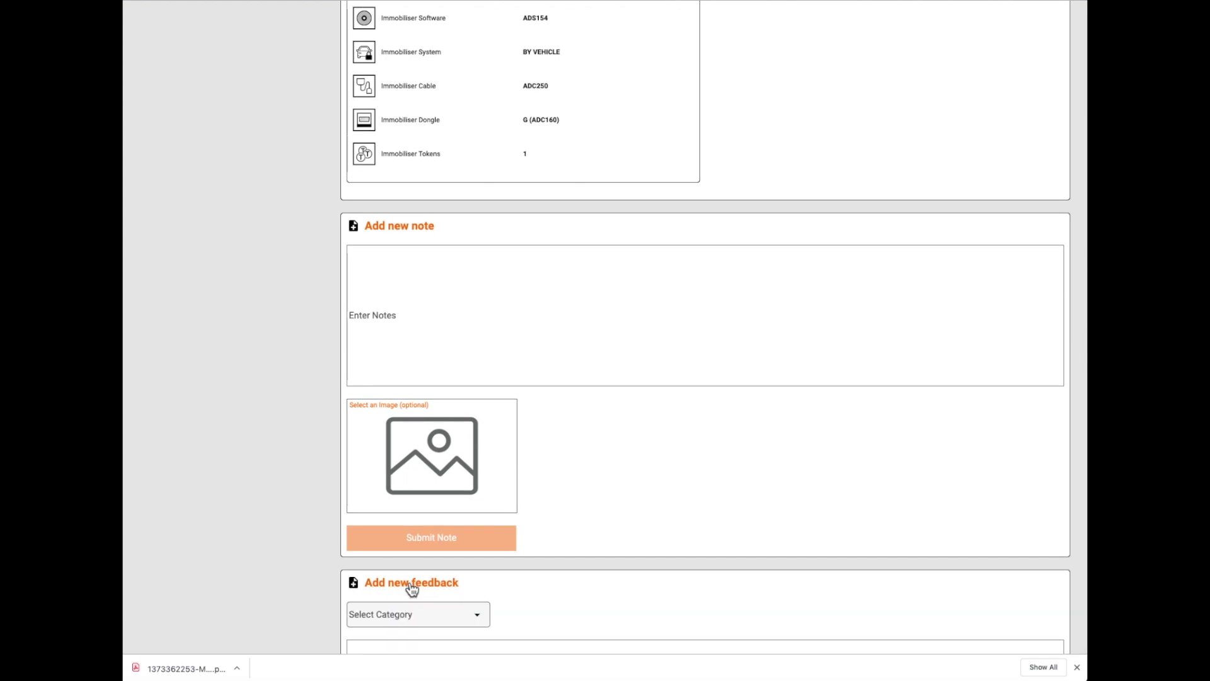
pyautogui.scroll(-5, 411, 588)
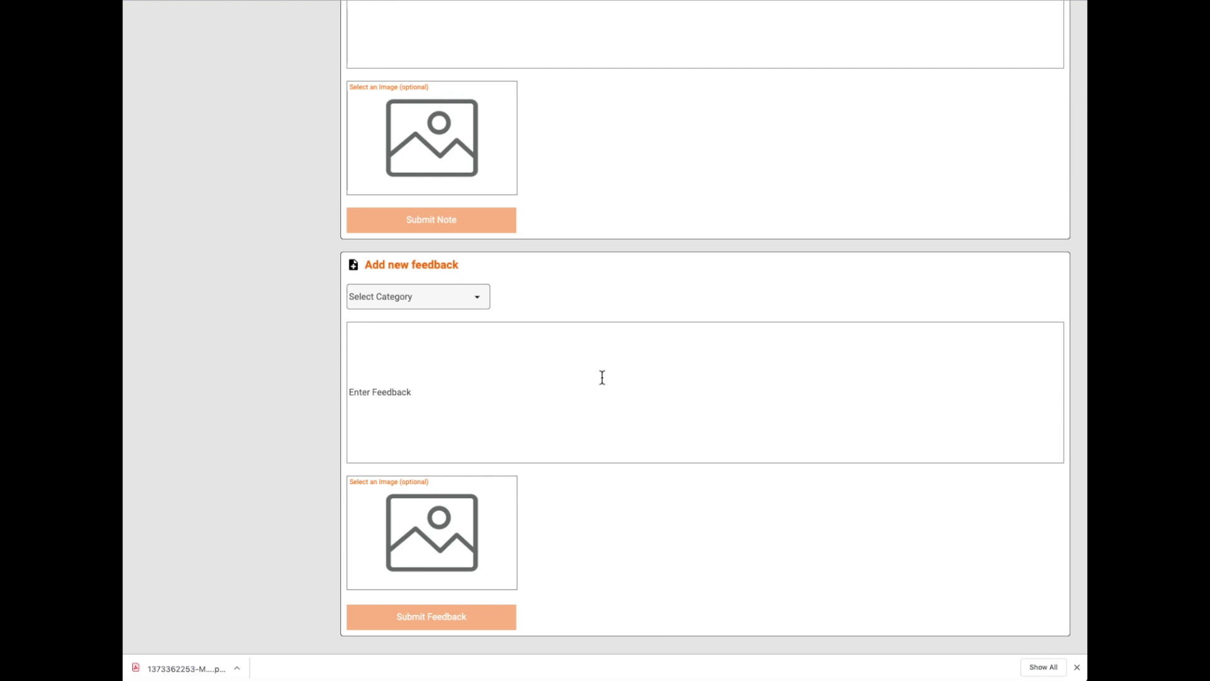
pyautogui.click(466, 302)
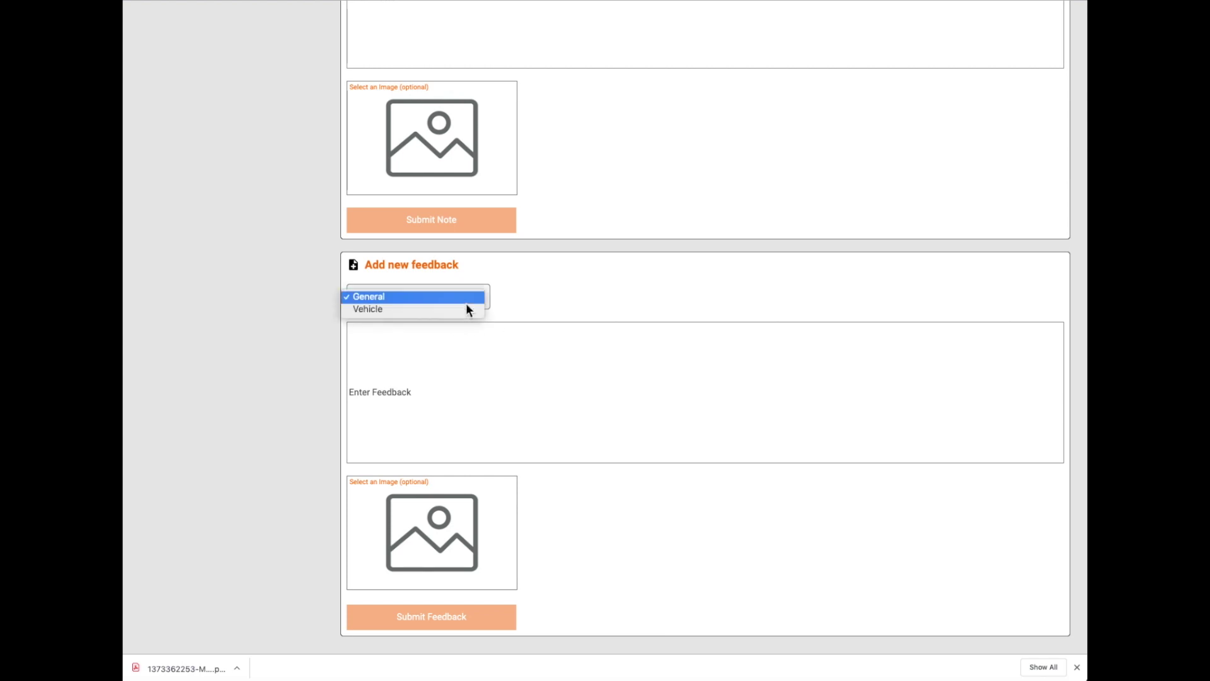
pyautogui.click(466, 305)
pyautogui.click(424, 347)
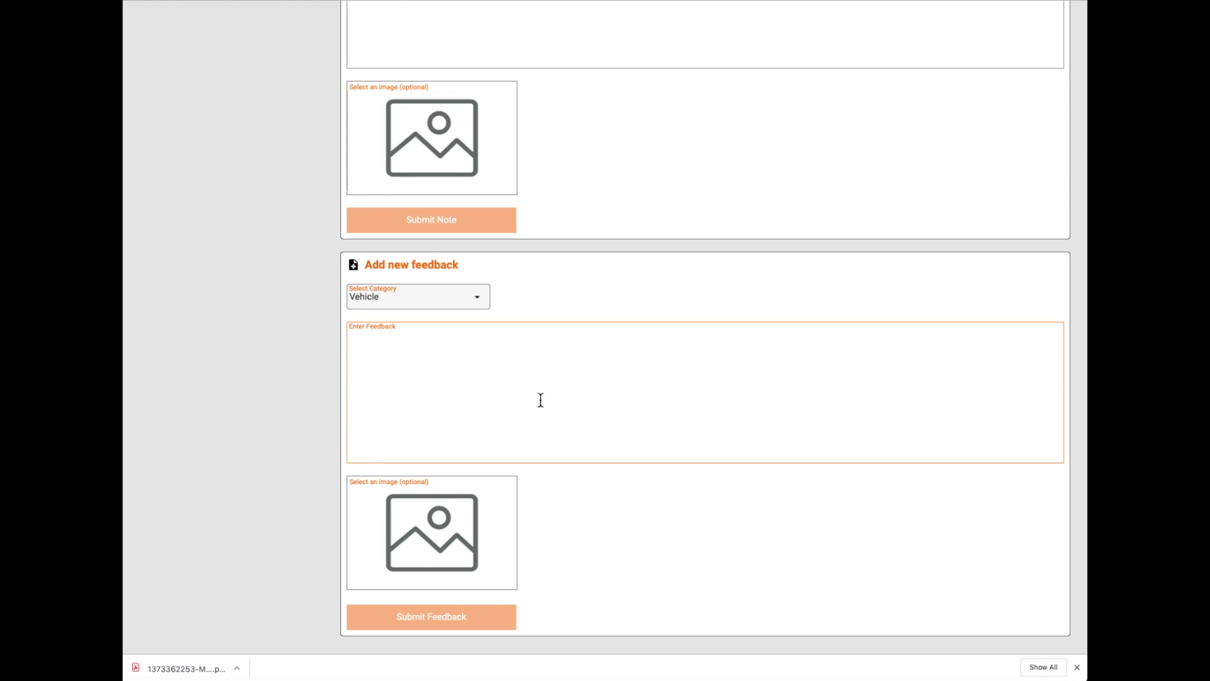
# - Review the Lancer record from its programming data to the note and feedback forms
pyautogui.scroll(10, 540, 399)
pyautogui.scroll(-8, 540, 399)
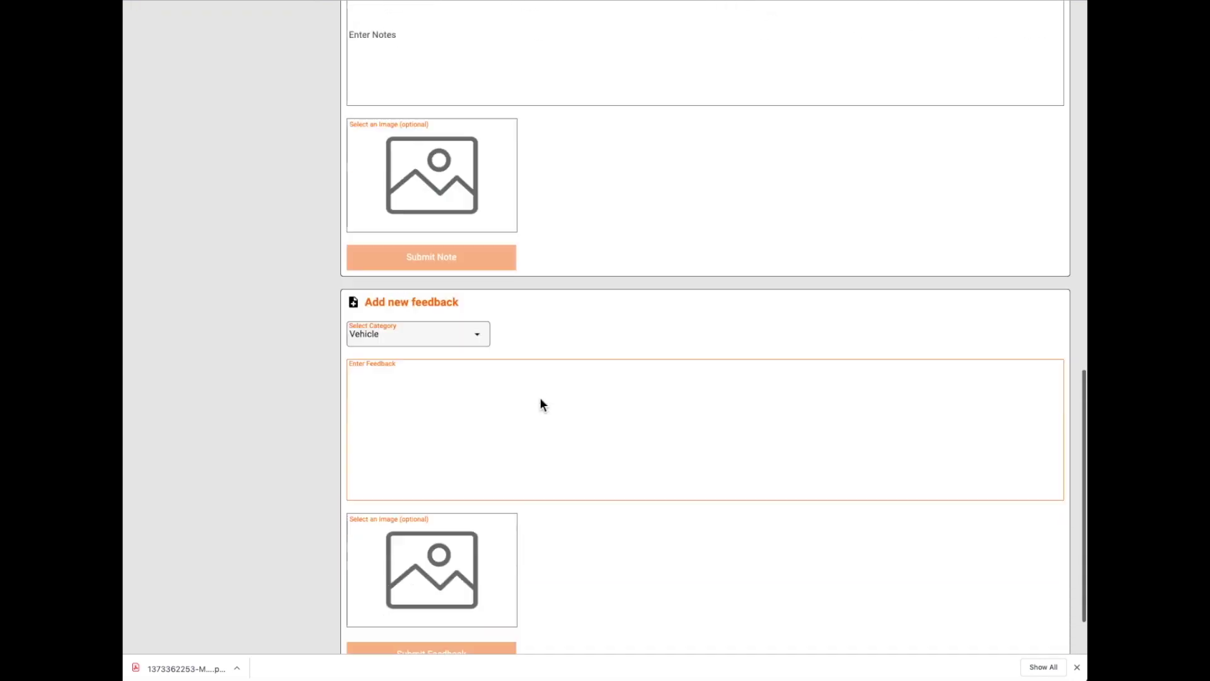
pyautogui.scroll(-2, 540, 400)
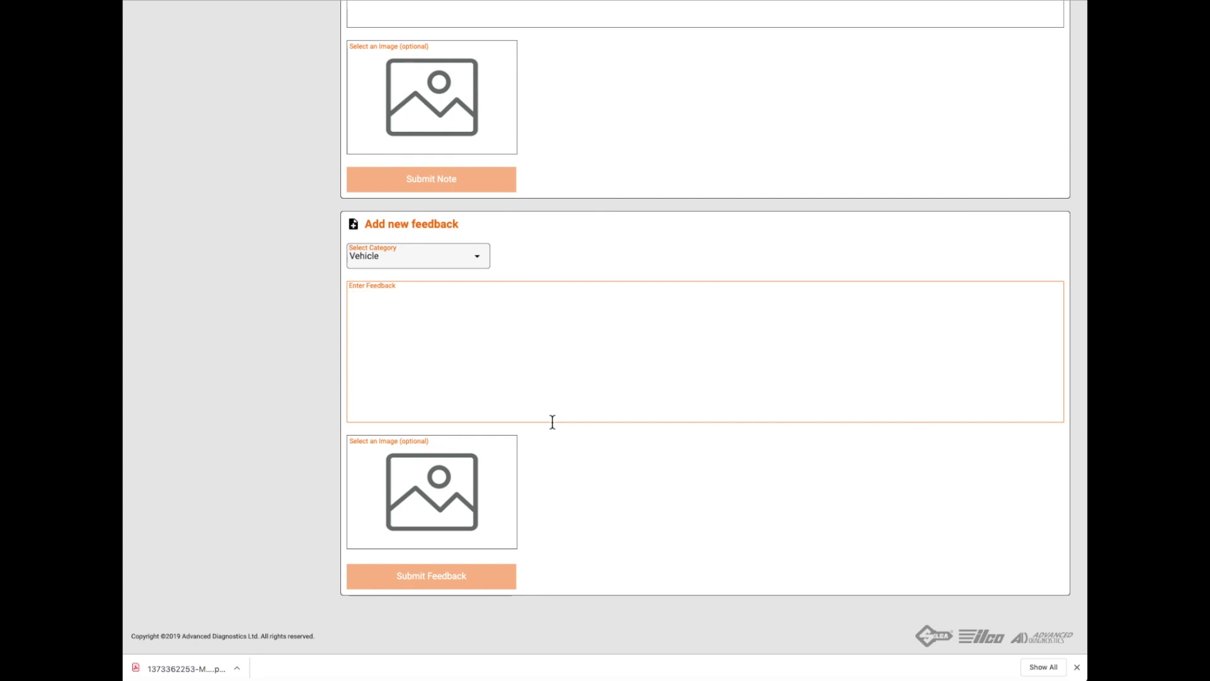
pyautogui.scroll(7, 552, 421)
pyautogui.scroll(9, 552, 421)
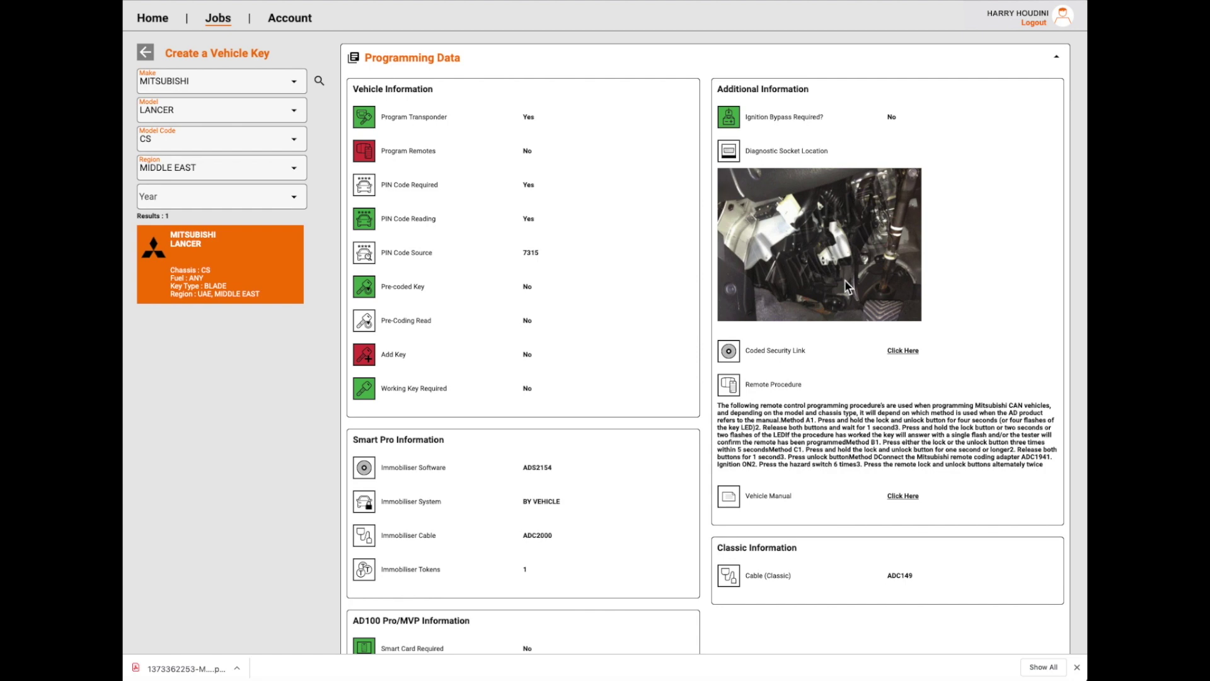
pyautogui.scroll(-4, 622, 374)
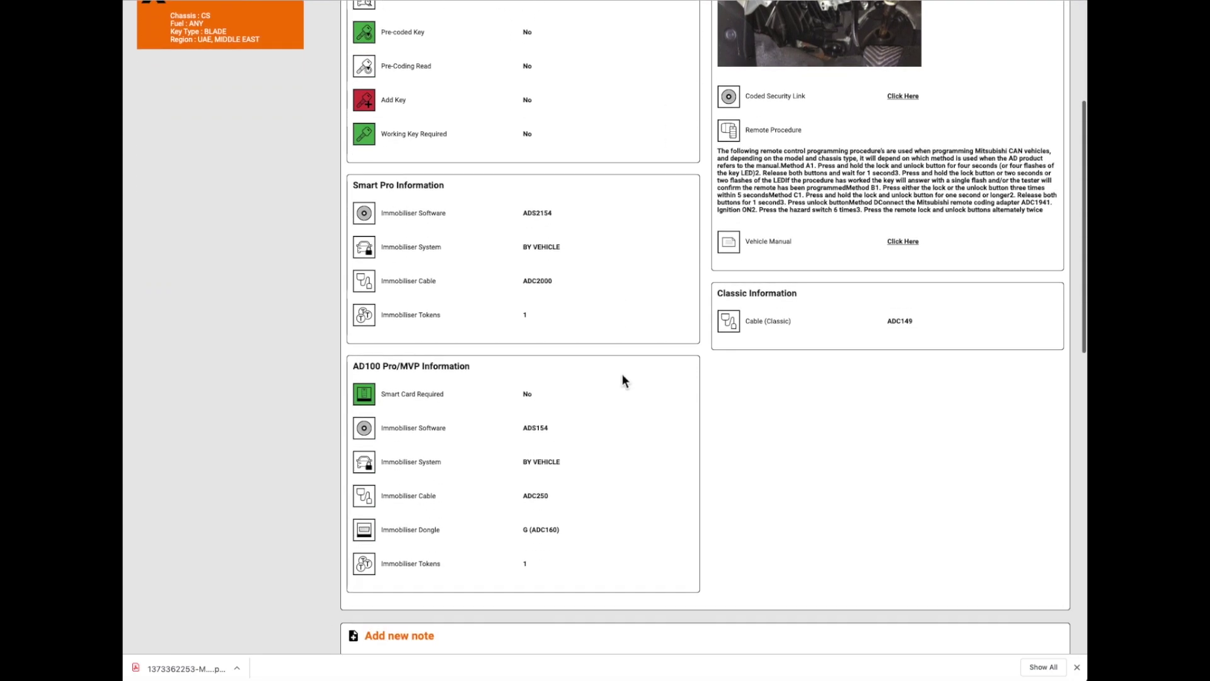
pyautogui.scroll(4, 622, 375)
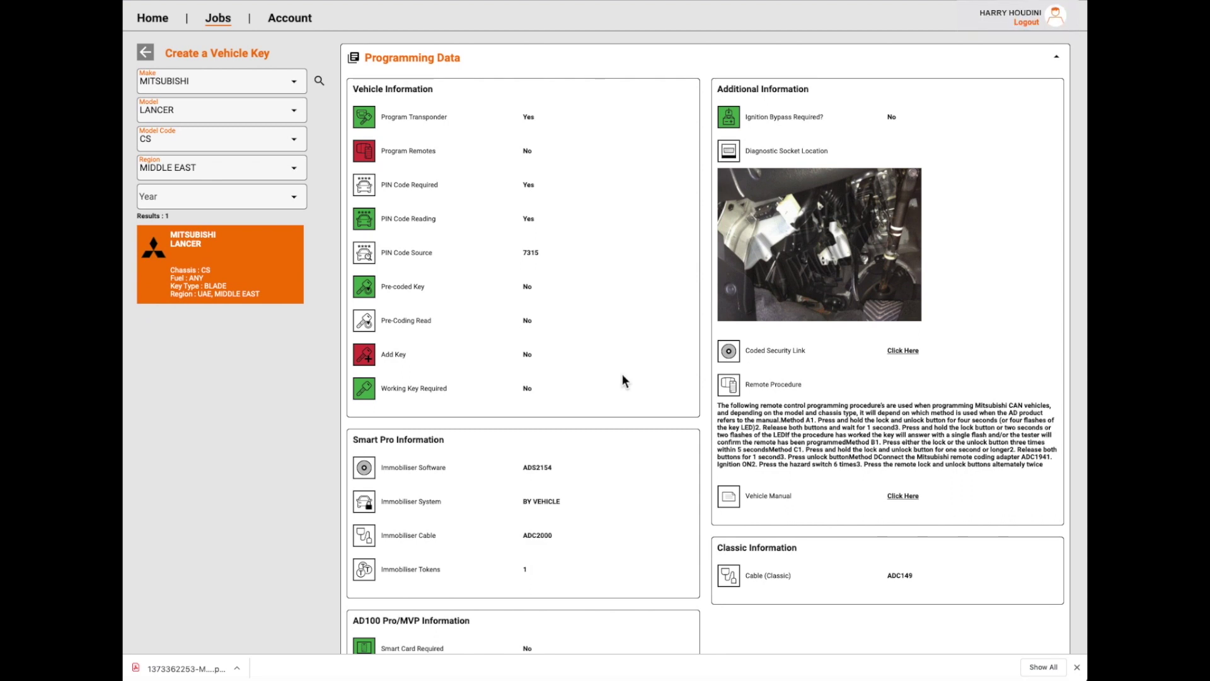
pyautogui.scroll(-6, 622, 375)
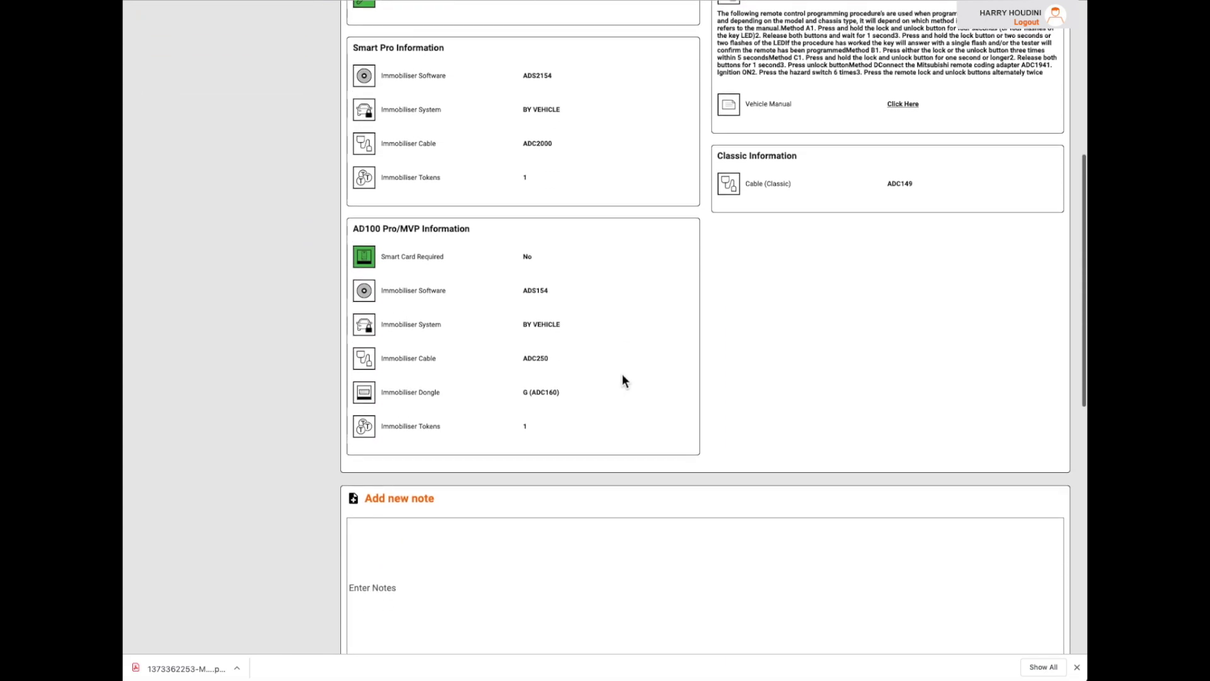
pyautogui.scroll(6, 621, 378)
pyautogui.scroll(1, 622, 373)
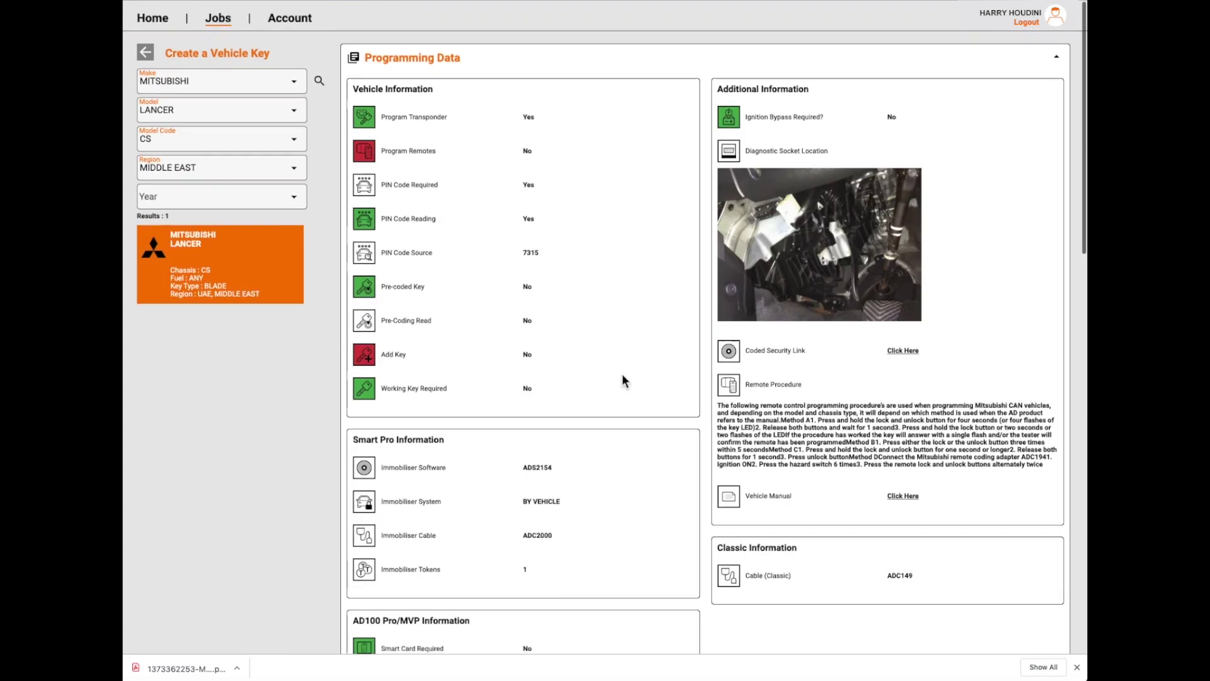
# - Leave the Lancer record, view the Notes page and return to the job options
pyautogui.click(152, 56)
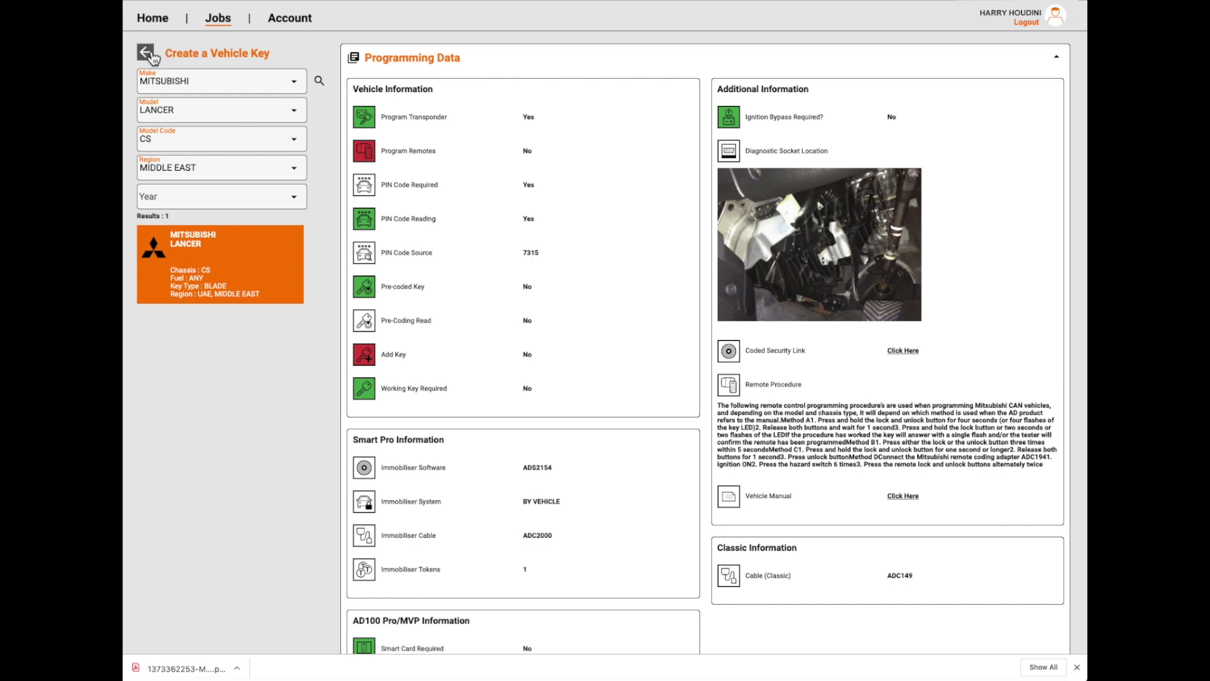
pyautogui.click(407, 99)
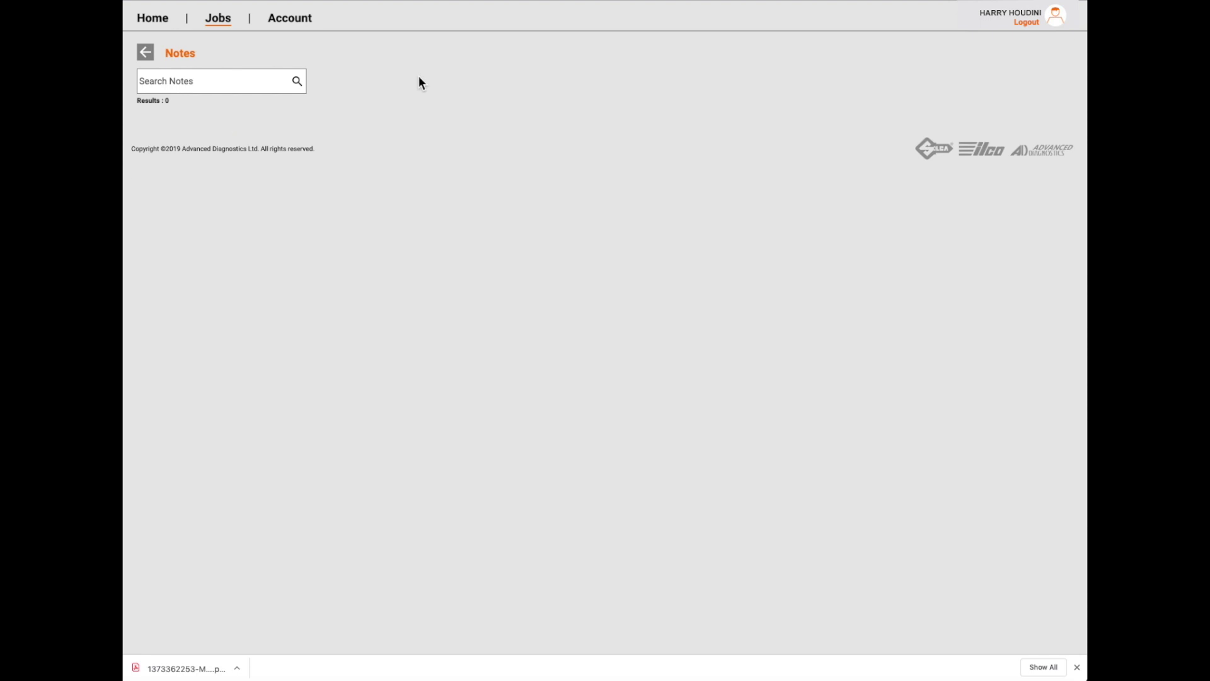
pyautogui.click(149, 55)
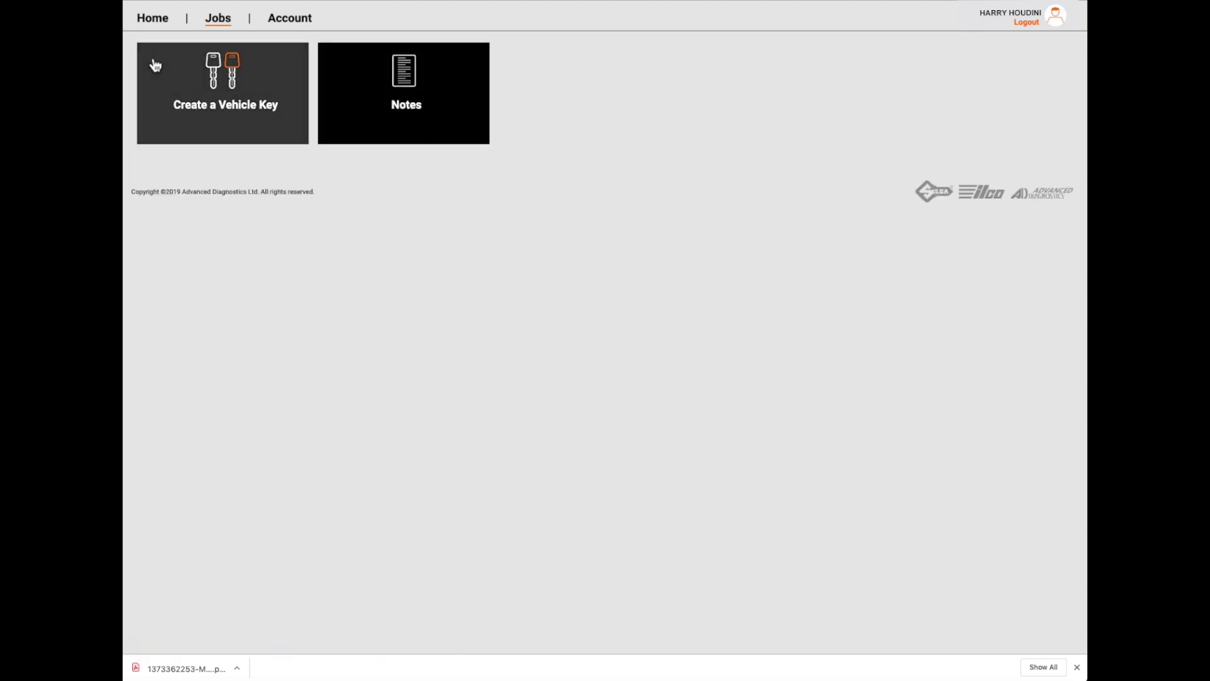
# - Start a vehicle key lookup for the BMW X5 with model code E53 (WBAFB) and open the matching result
pyautogui.click(238, 93)
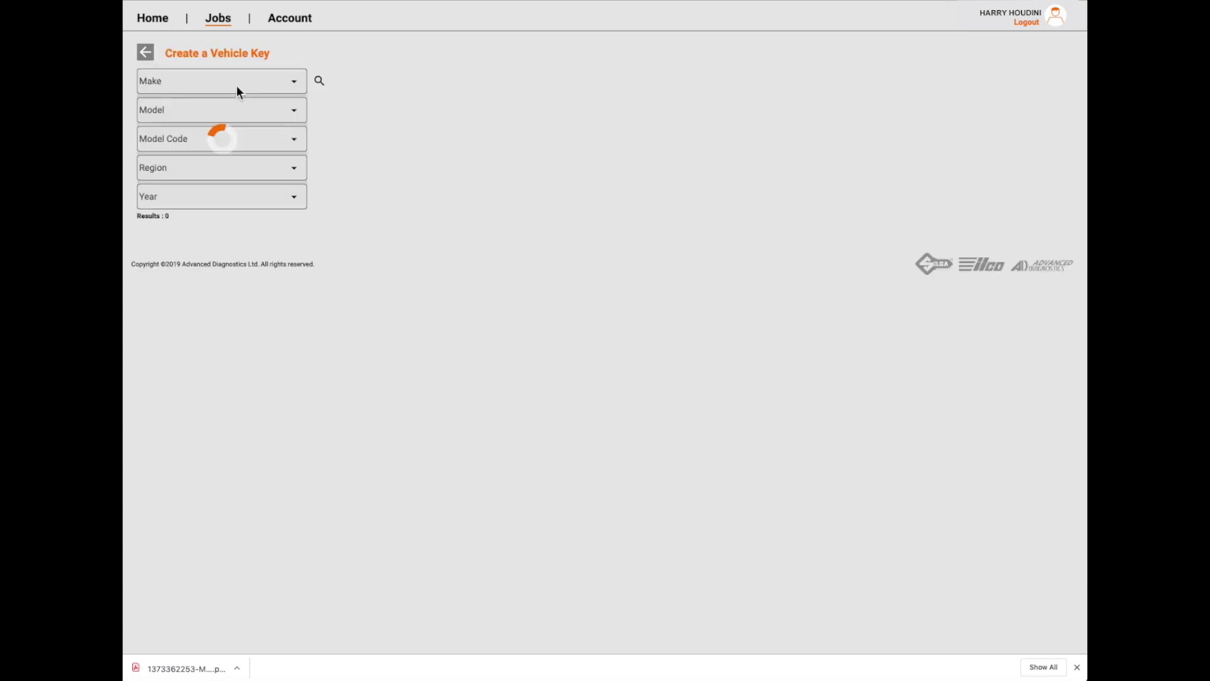
pyautogui.click(281, 84)
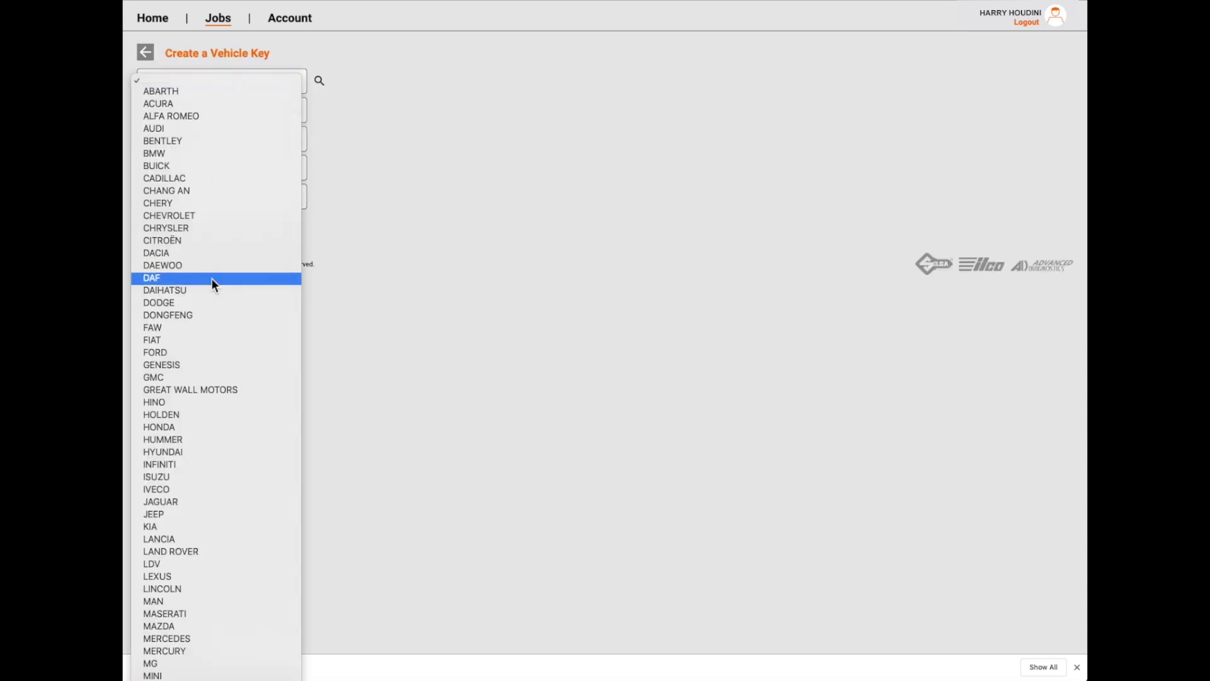
pyautogui.click(190, 156)
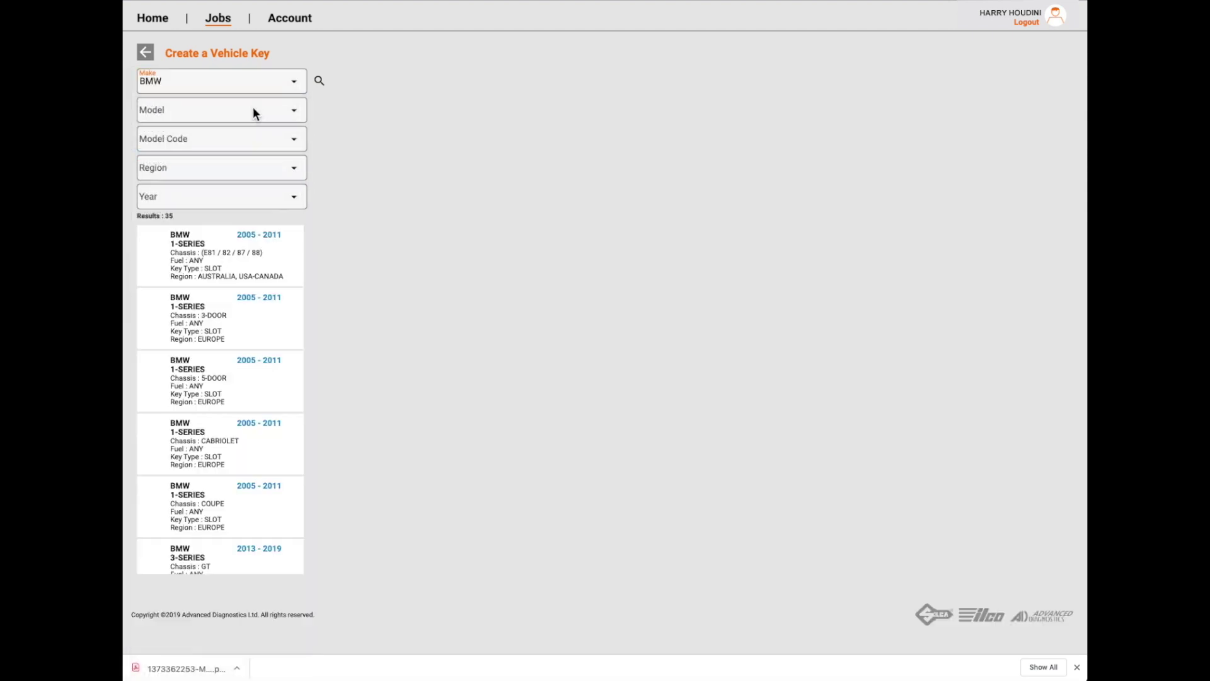
pyautogui.click(253, 111)
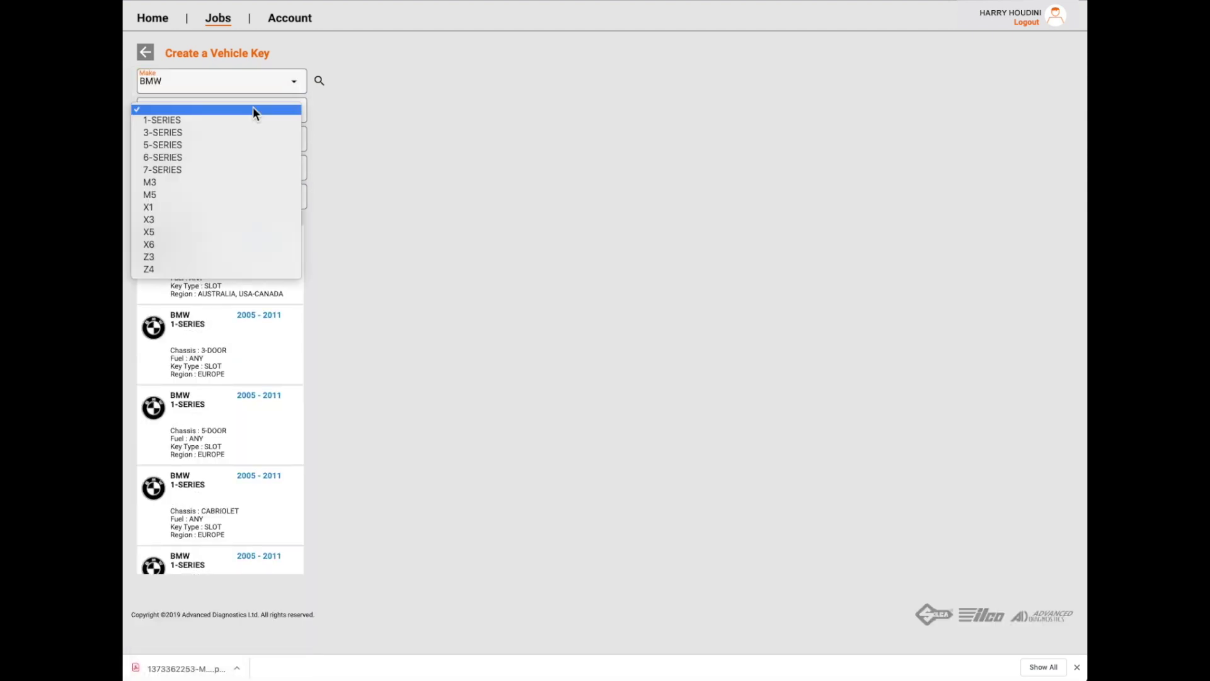
pyautogui.click(180, 232)
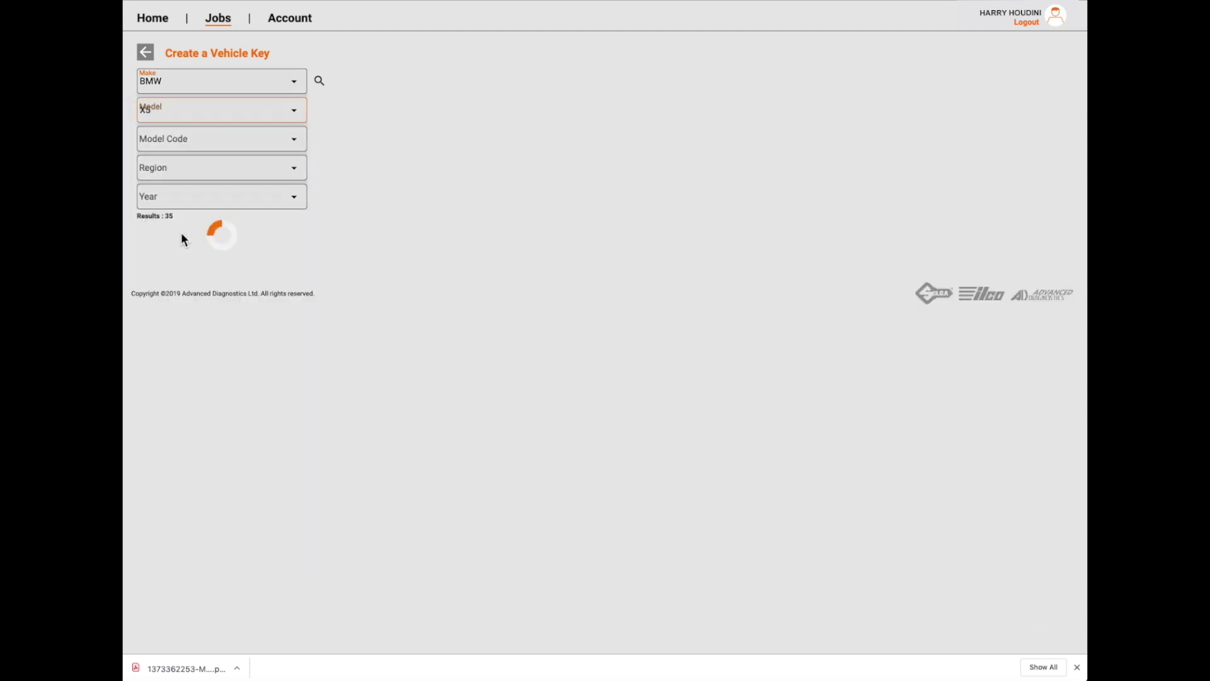
pyautogui.click(294, 142)
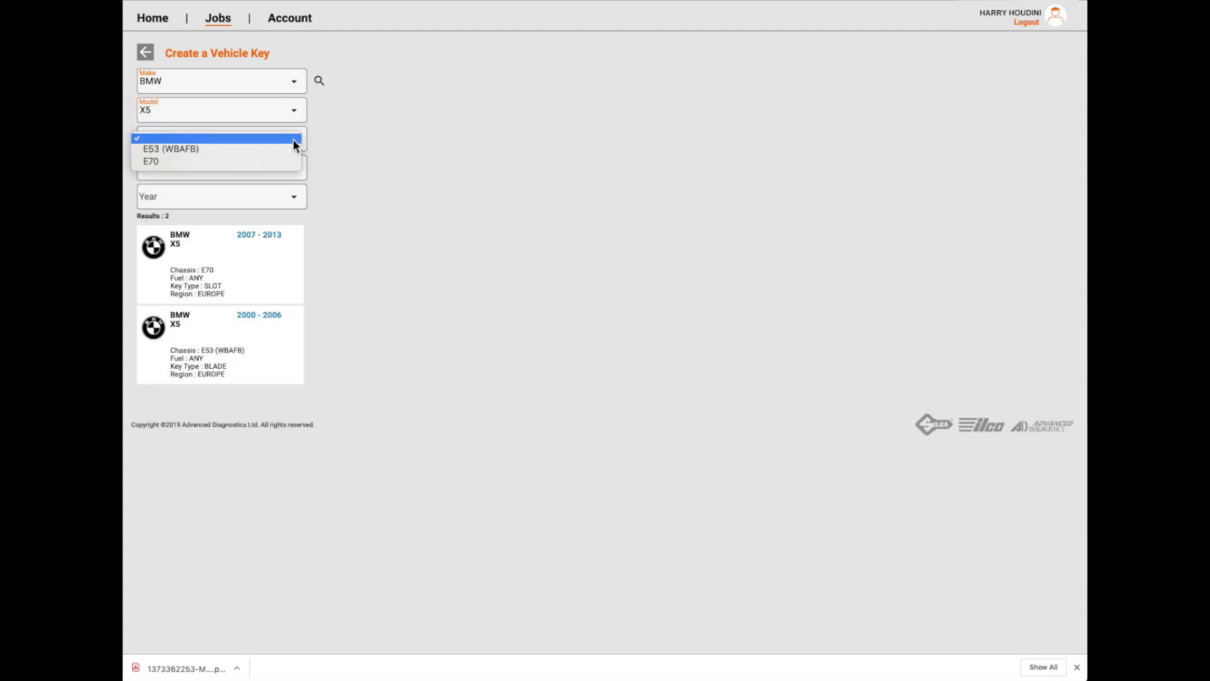
pyautogui.click(247, 151)
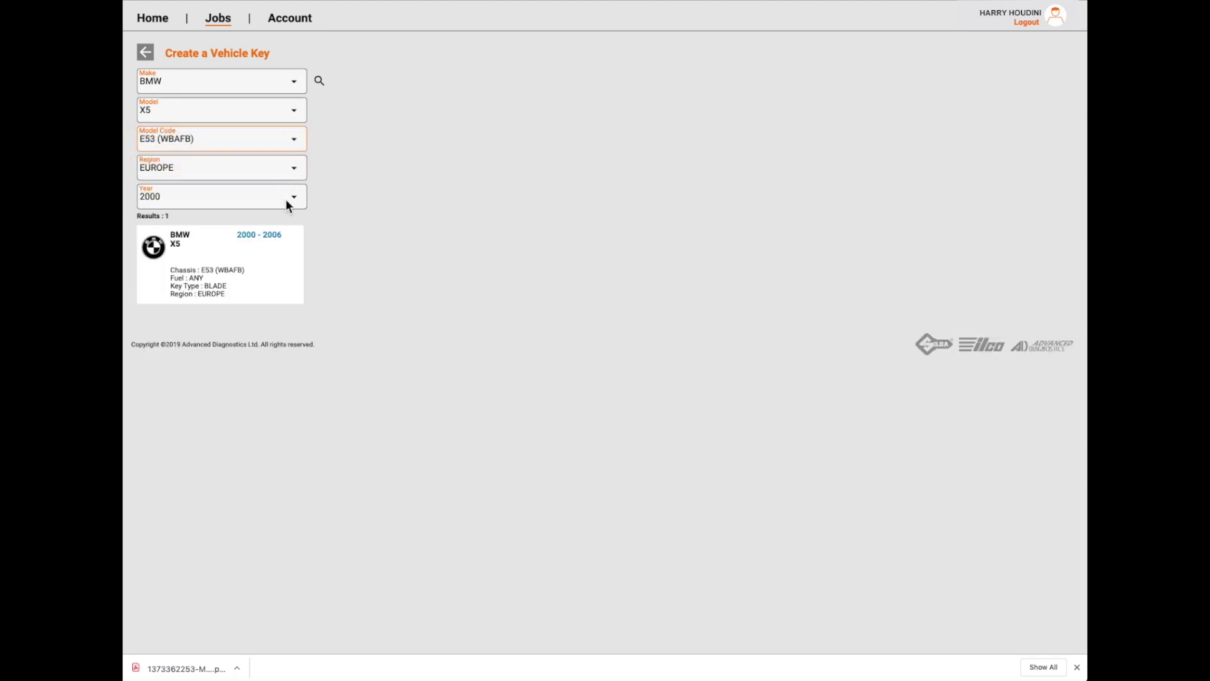
pyautogui.click(221, 272)
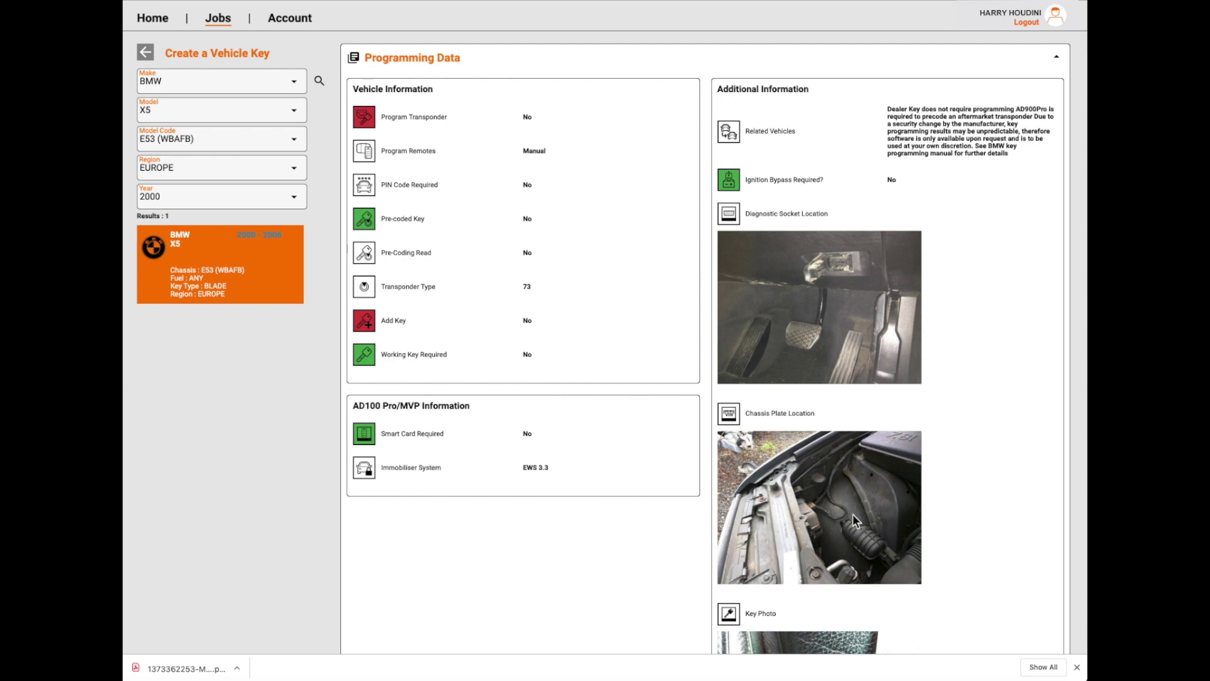
# - Examine the X5's programming data, including the diagnostic socket, chassis plate location and key photos
pyautogui.scroll(-1, 852, 516)
pyautogui.scroll(-1, 852, 513)
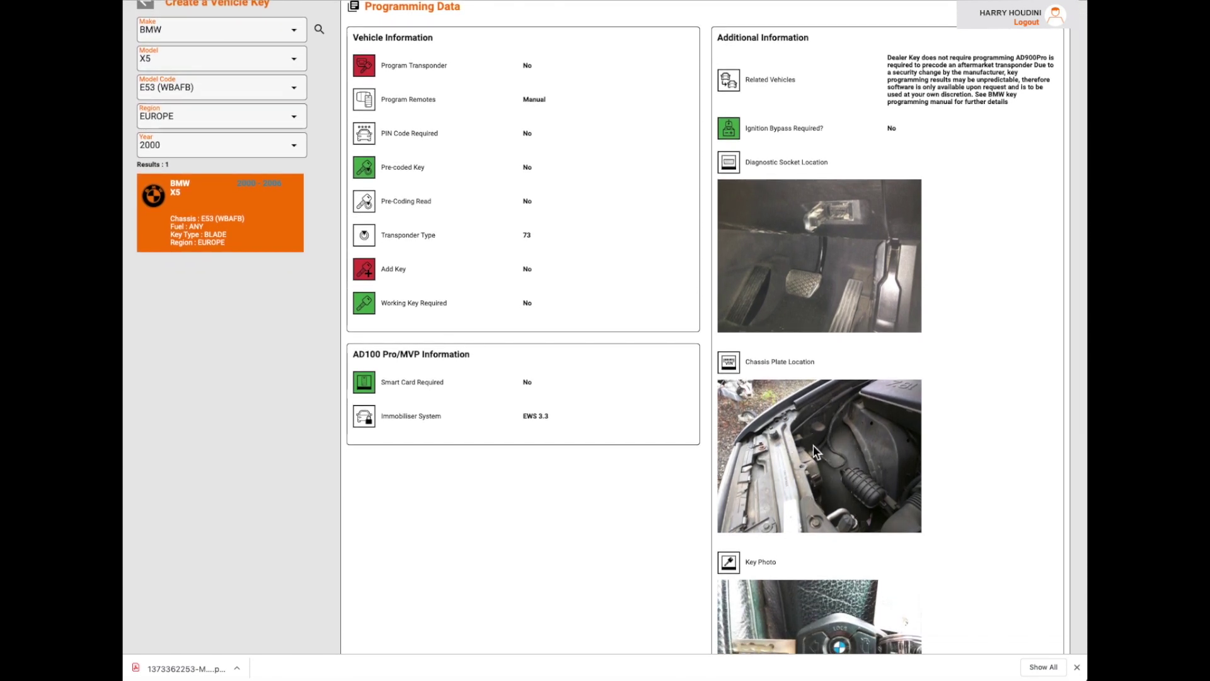
pyautogui.scroll(-3, 814, 445)
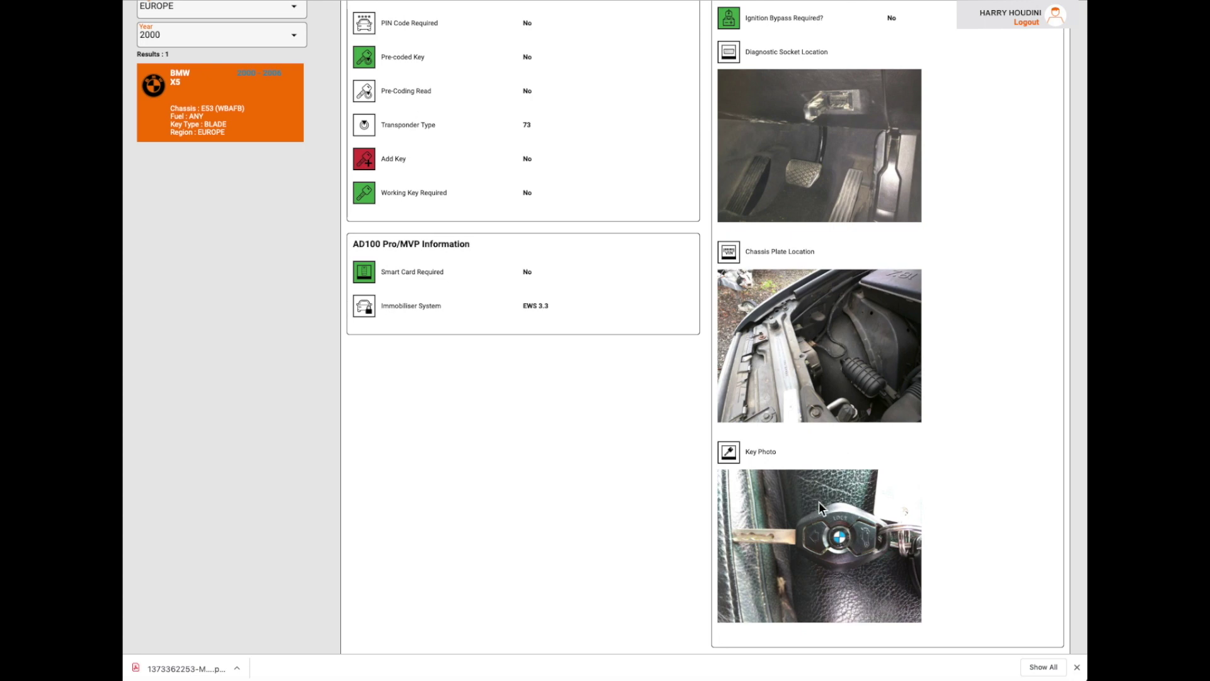
pyautogui.scroll(-6, 818, 501)
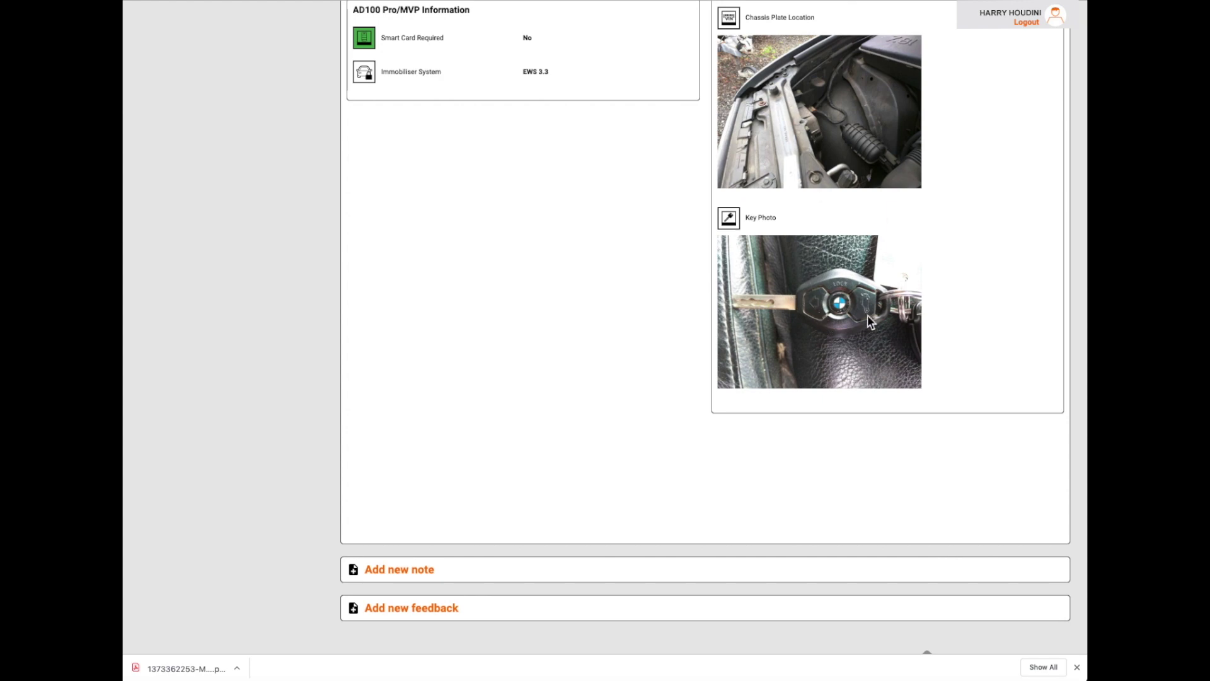
pyautogui.scroll(6, 643, 261)
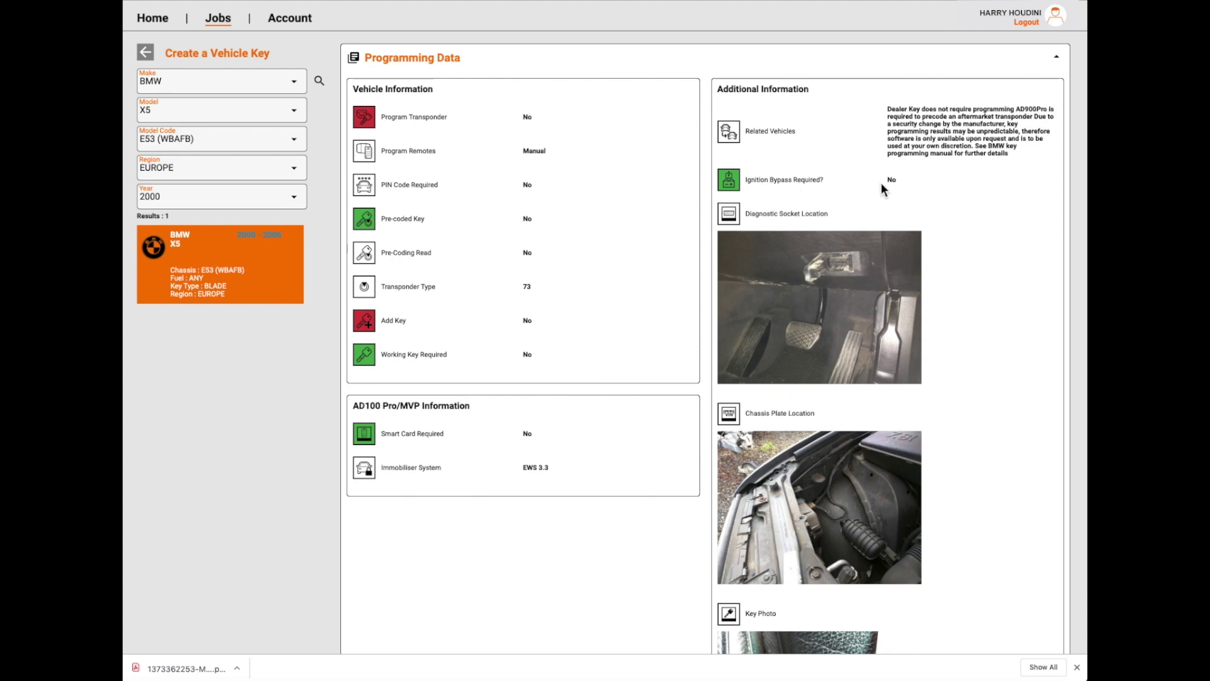
# - Open the new note and new feedback forms on the X5 record and look over their fields
pyautogui.scroll(-5, 846, 221)
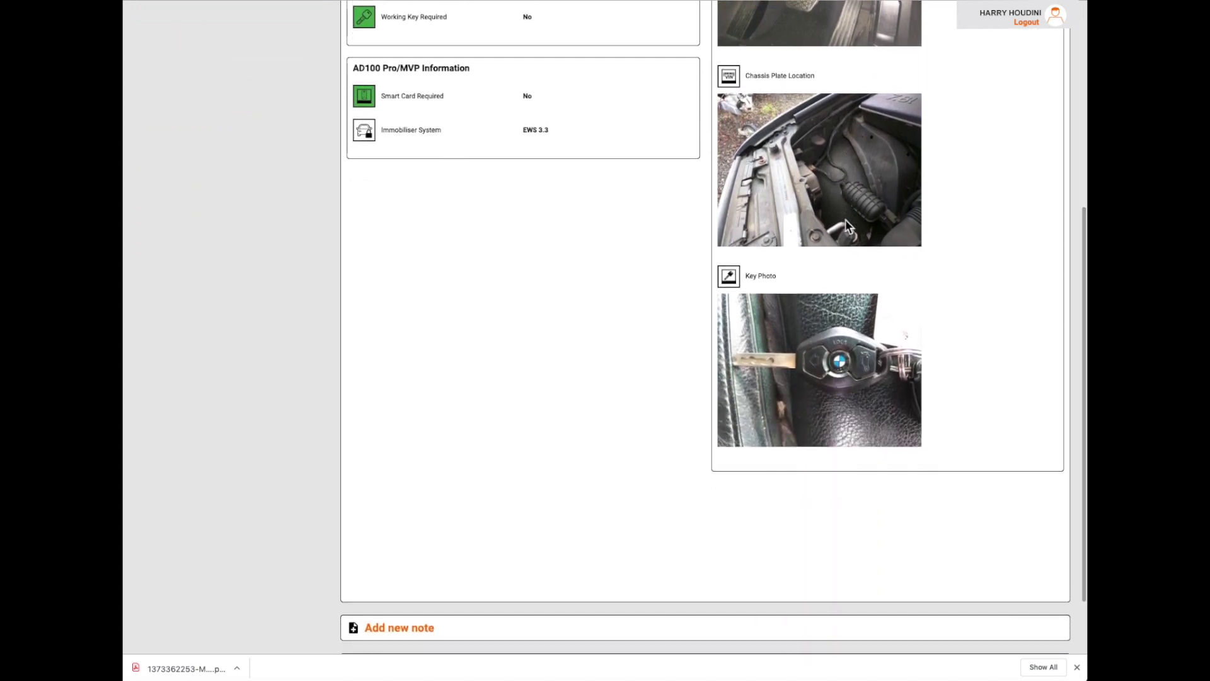
pyautogui.scroll(-2, 845, 220)
pyautogui.click(373, 545)
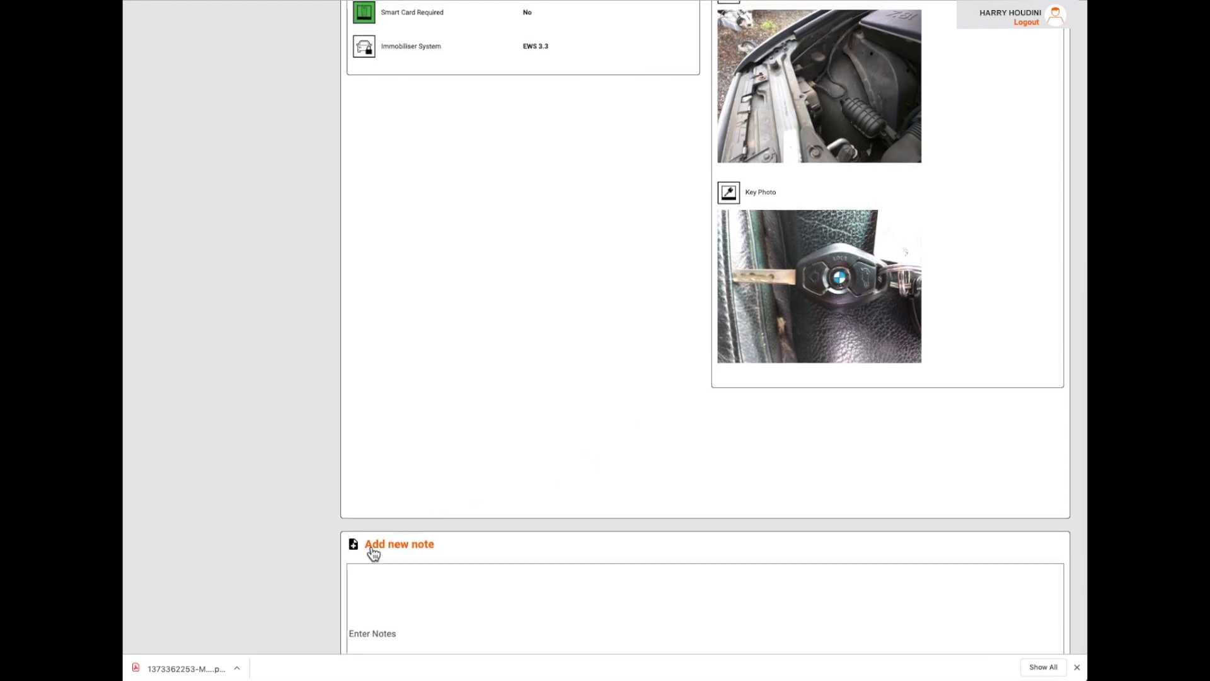
pyautogui.scroll(-5, 429, 517)
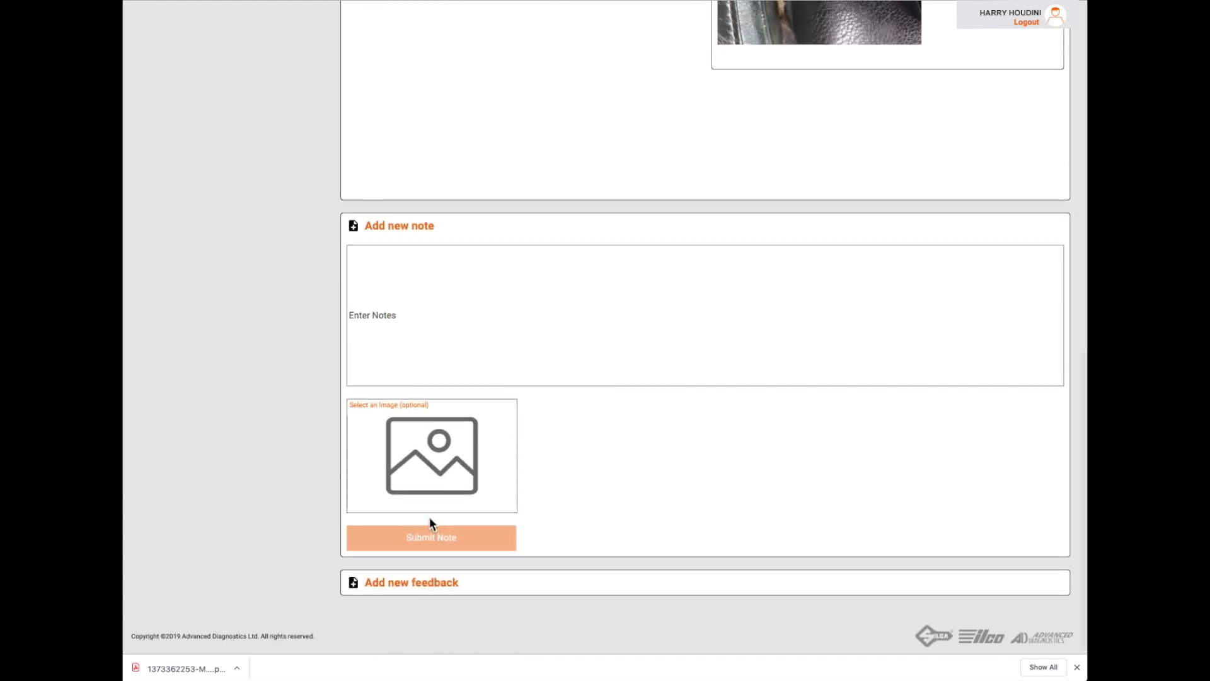
pyautogui.click(397, 586)
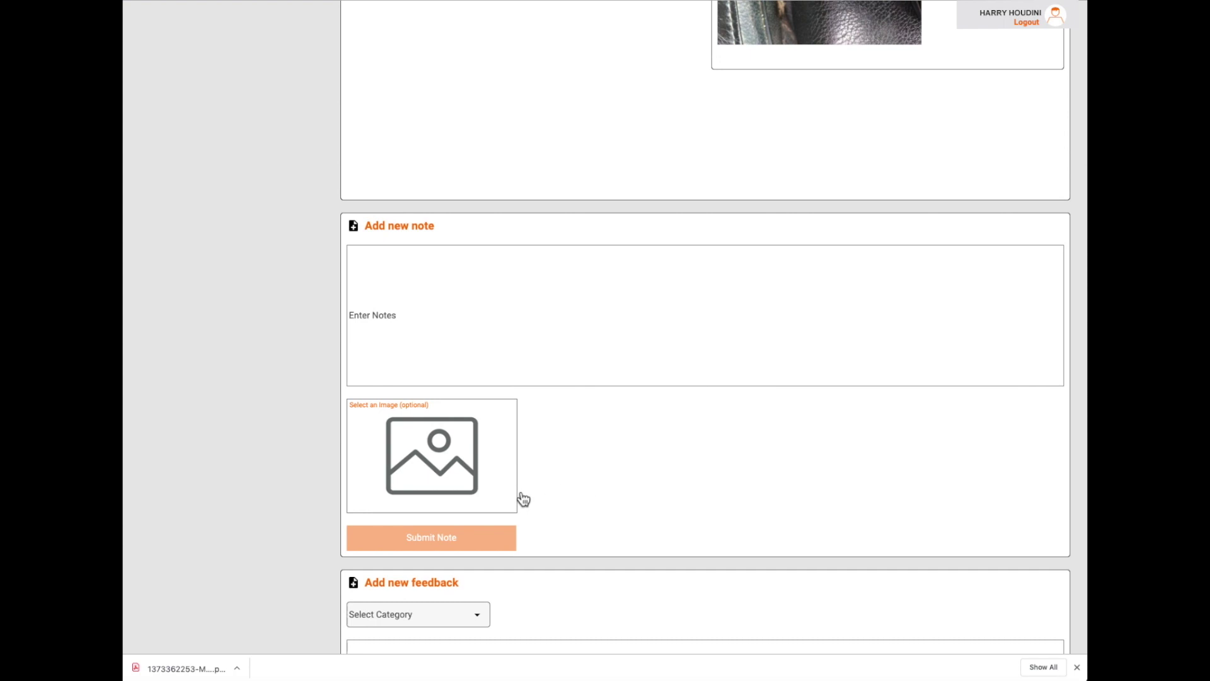
pyautogui.scroll(-6, 523, 499)
pyautogui.scroll(6, 523, 499)
pyautogui.scroll(10, 523, 499)
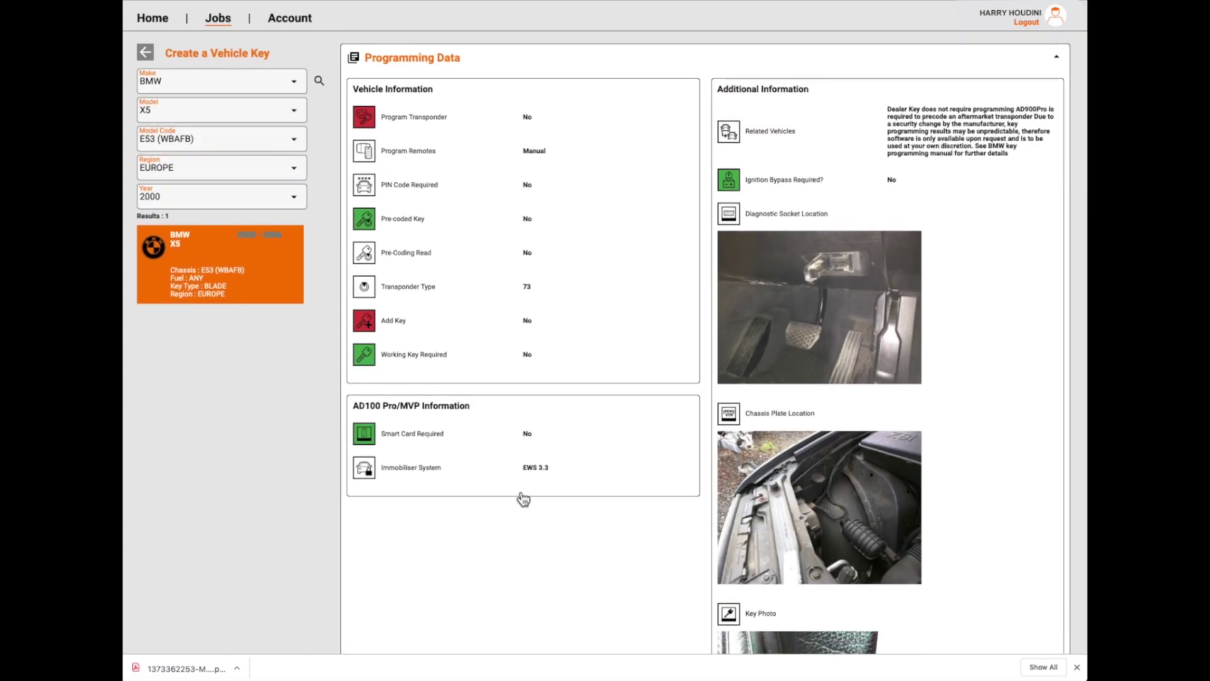
# - View the account section and return to the home page
pyautogui.click(293, 29)
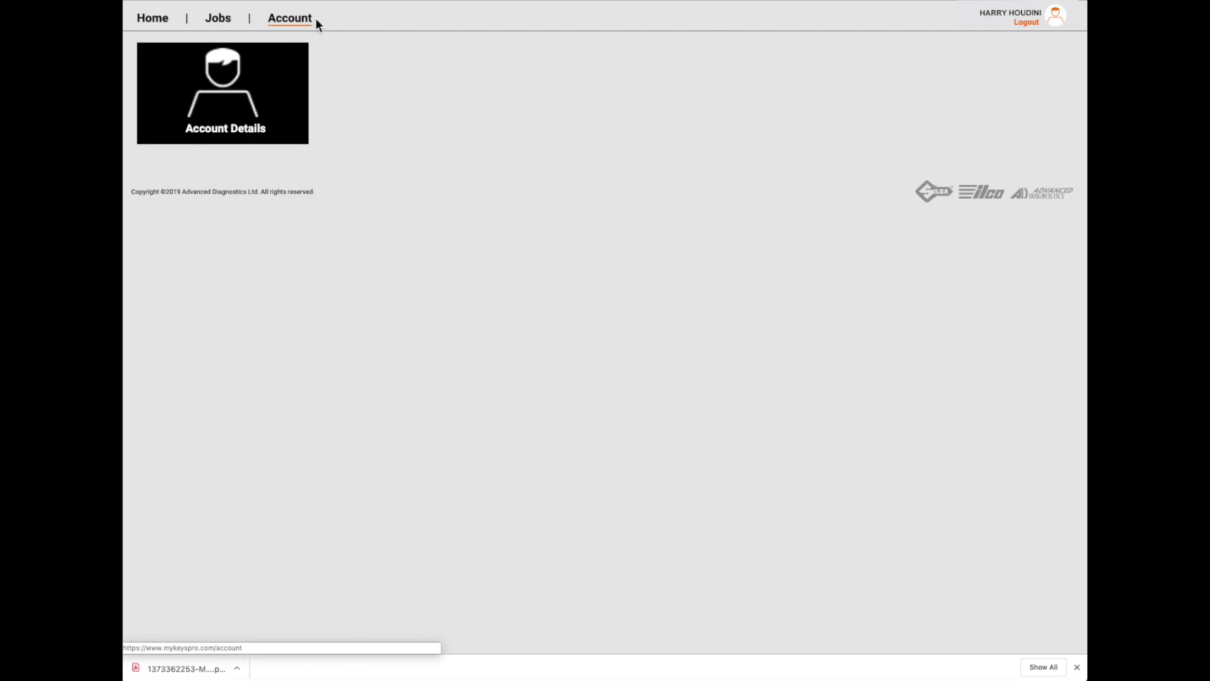
pyautogui.click(150, 19)
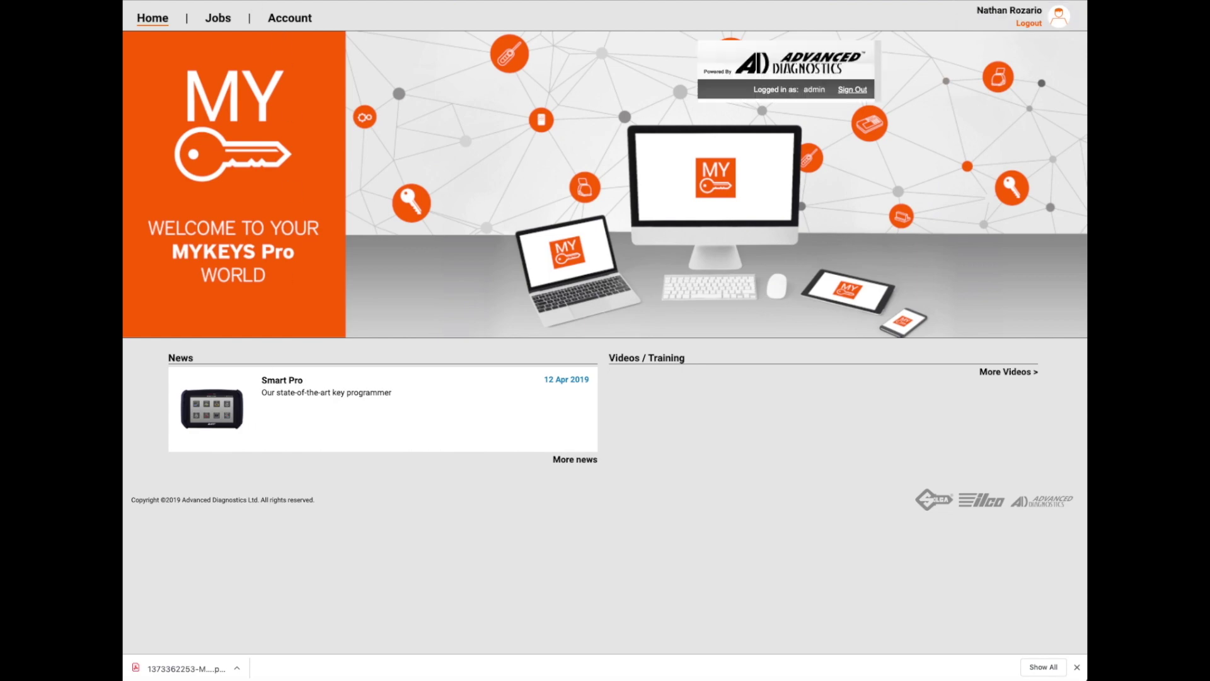
# - Switch back to the InfoQuest record for the Mitsubishi Lancer sedan
pyautogui.hotkey('ctrl', 'Tab')
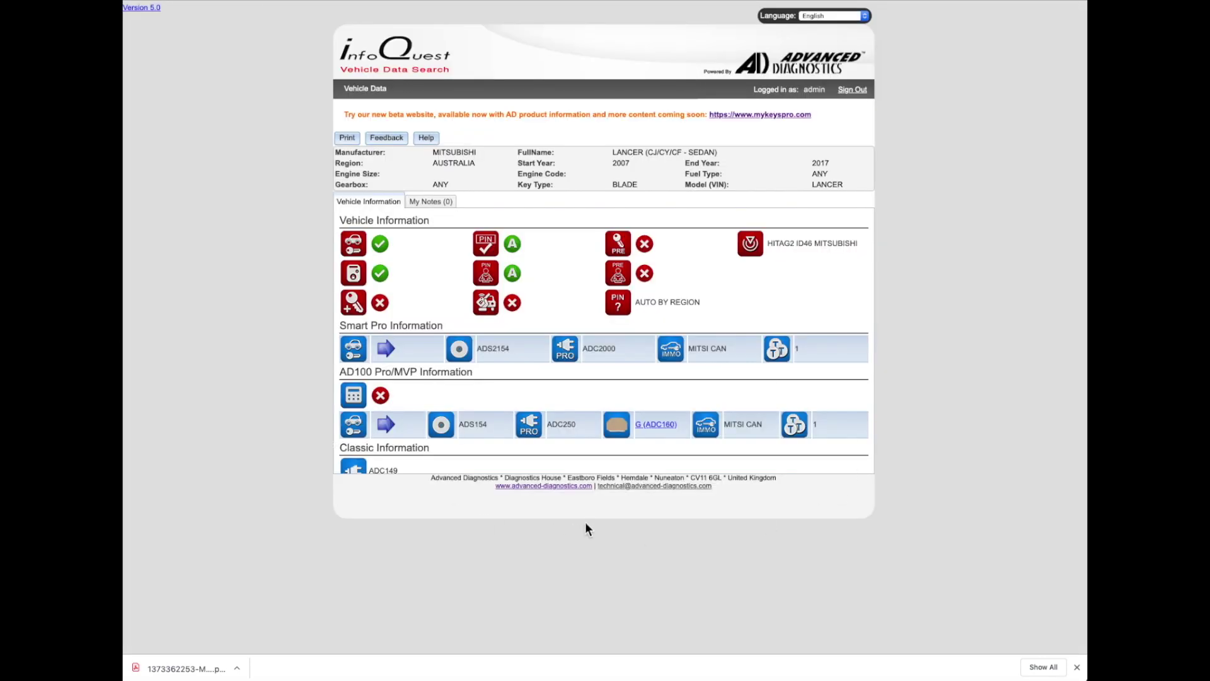
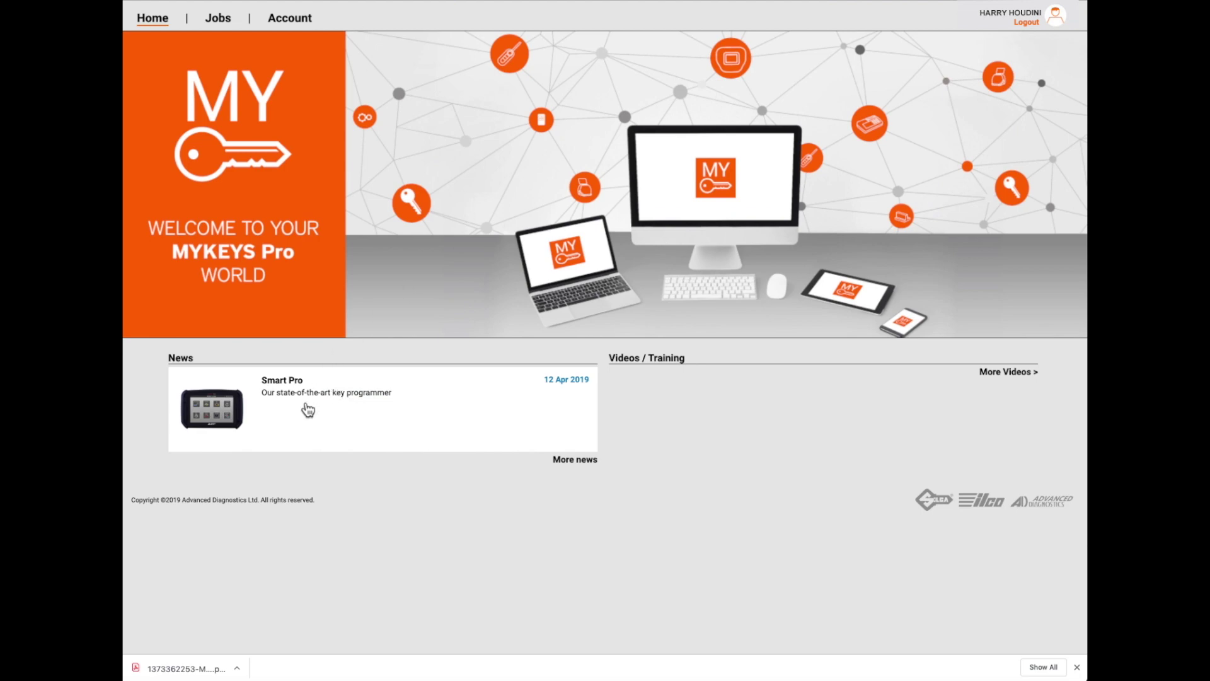
# - Read through the Smart Pro news article in MyKeys Pro and return to the home page
pyautogui.click(238, 420)
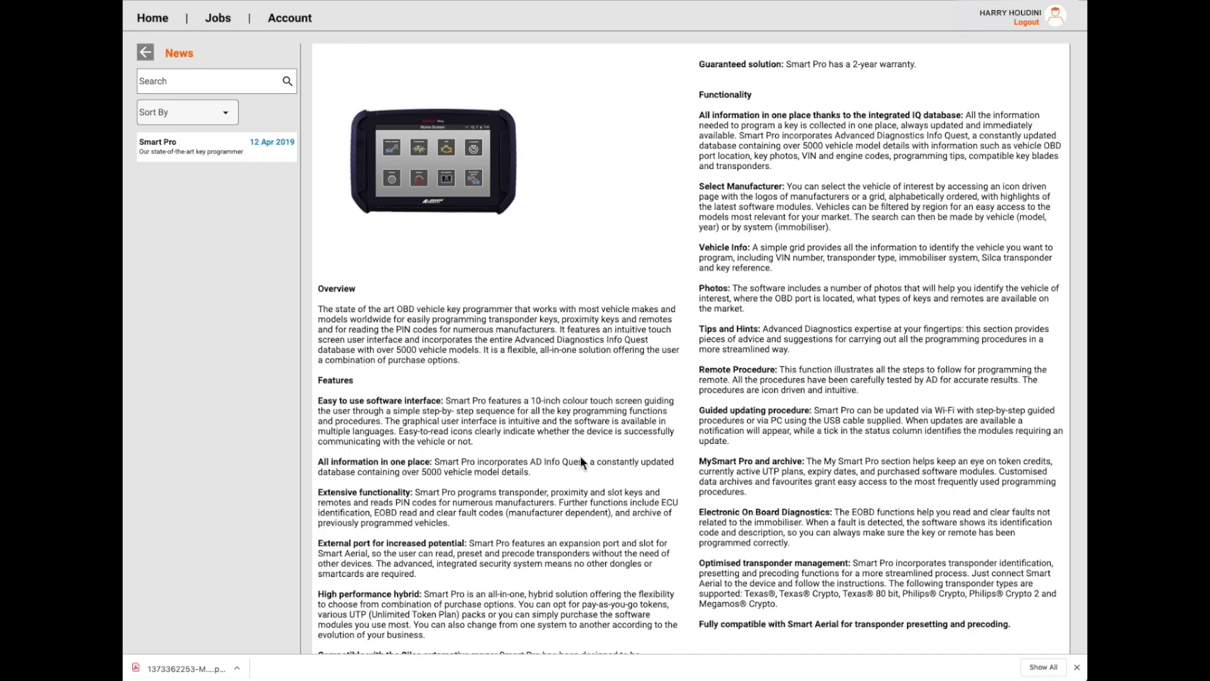
pyautogui.scroll(-3, 581, 459)
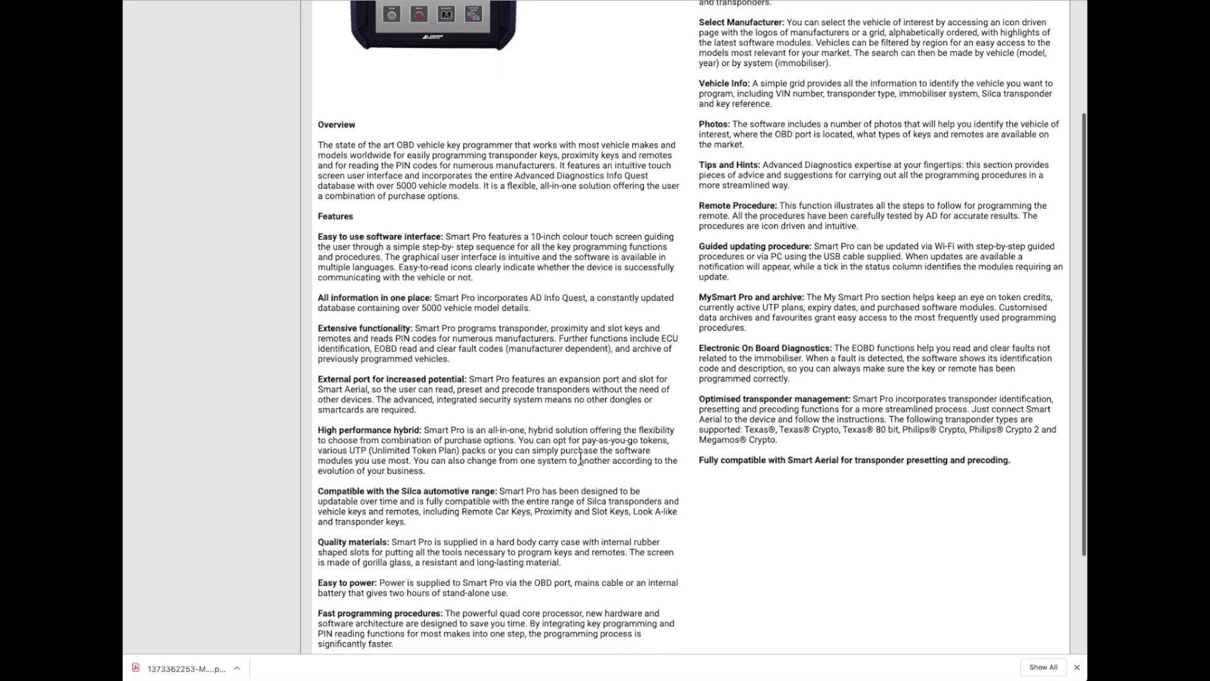
pyautogui.scroll(-3, 581, 459)
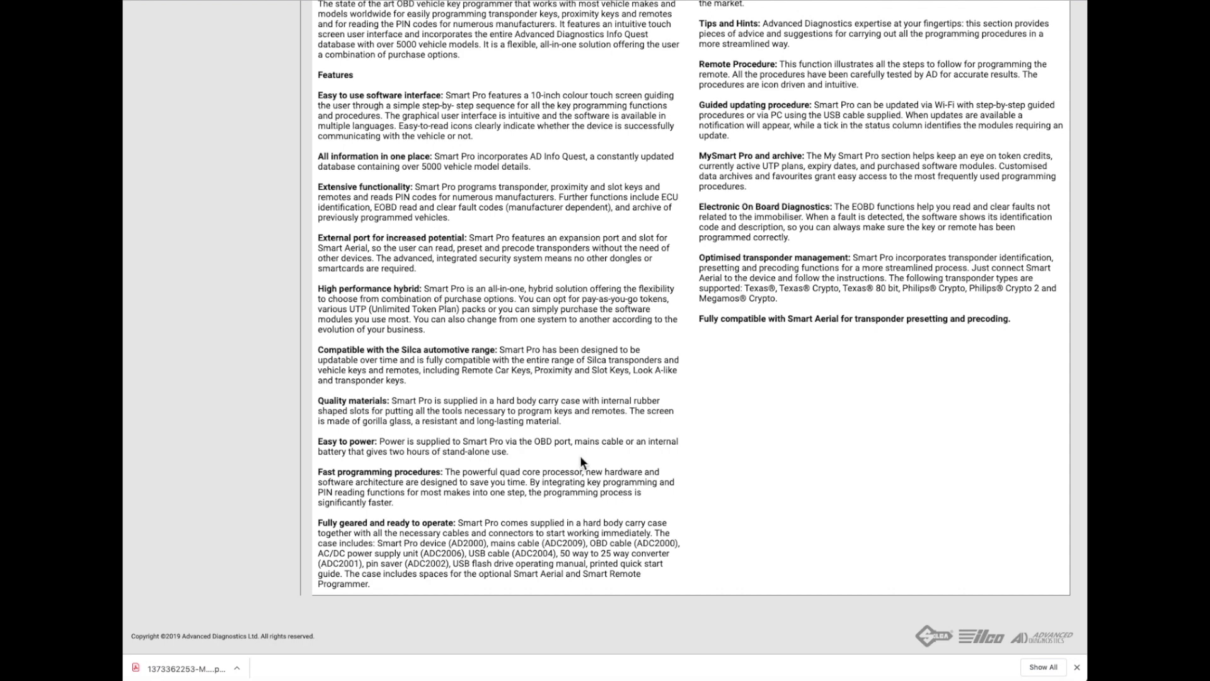
pyautogui.scroll(5, 580, 461)
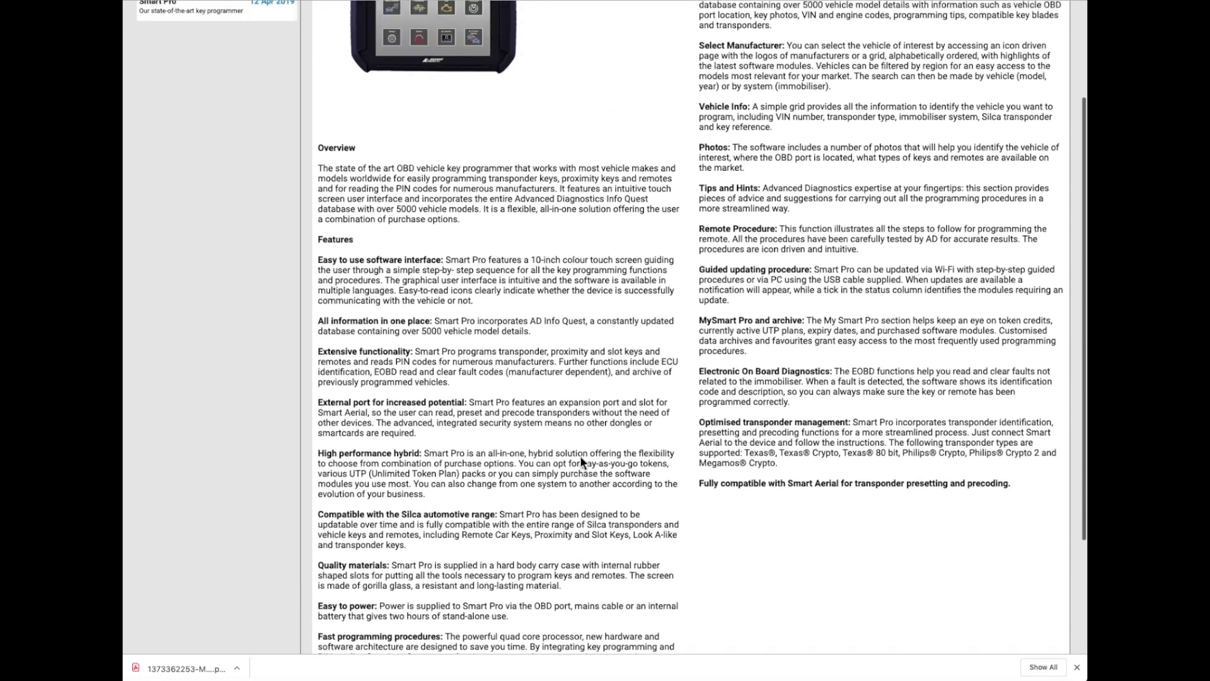
pyautogui.scroll(1, 580, 456)
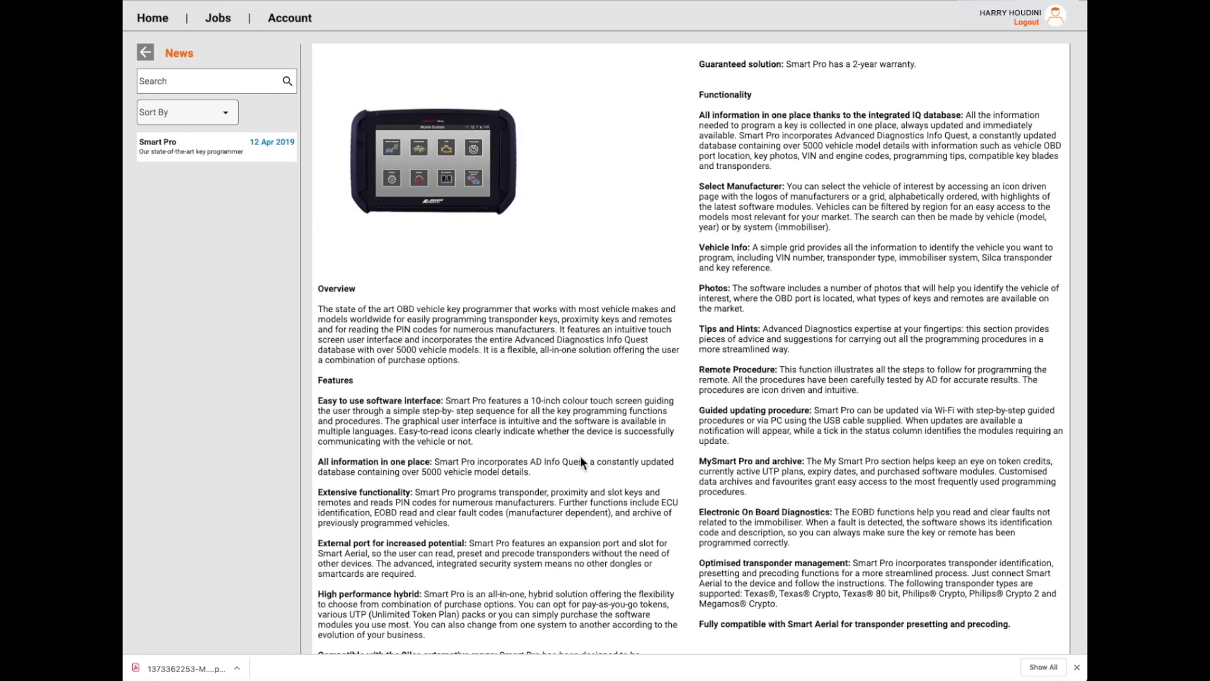
pyautogui.click(152, 24)
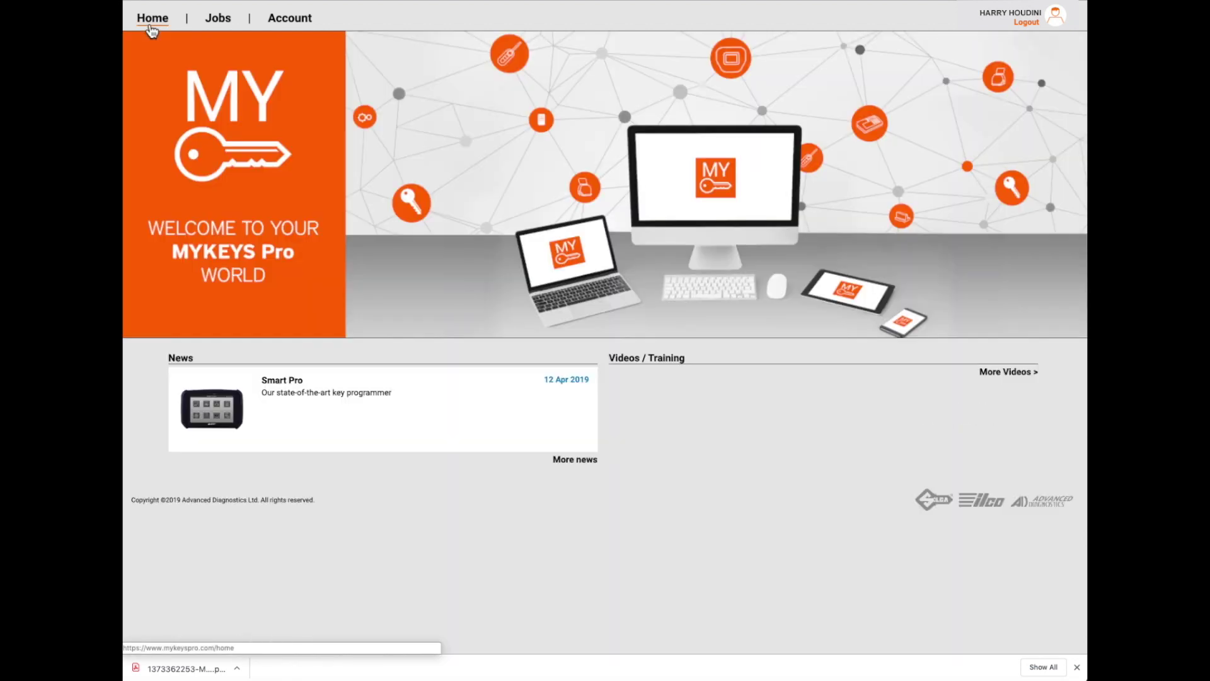
# - Start a vehicle key lookup for the make DAF and open the CF Series result with chassis TYPE 1 for Europe
pyautogui.click(221, 19)
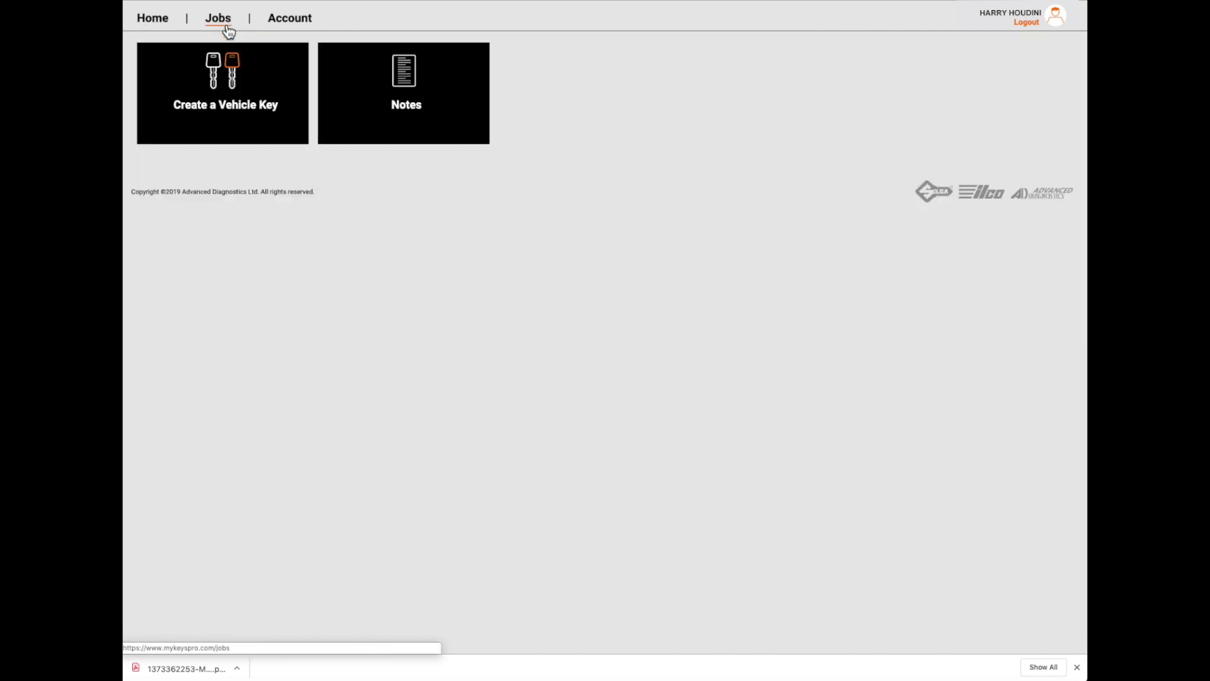
pyautogui.click(228, 102)
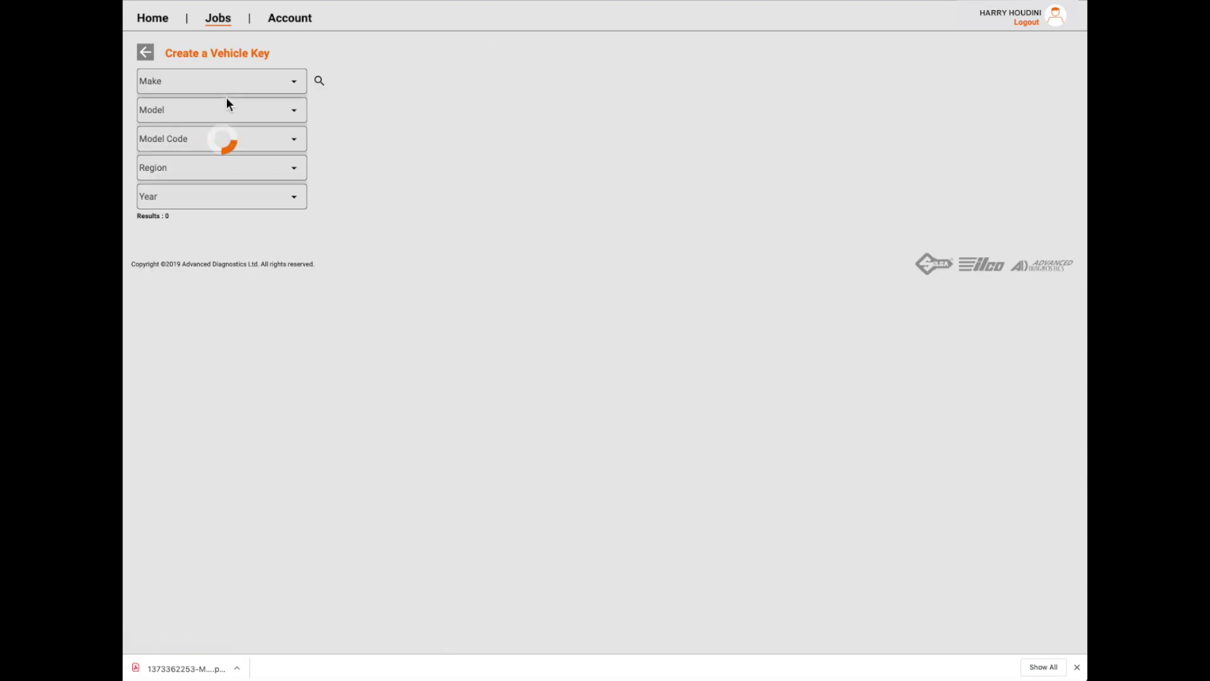
pyautogui.click(275, 81)
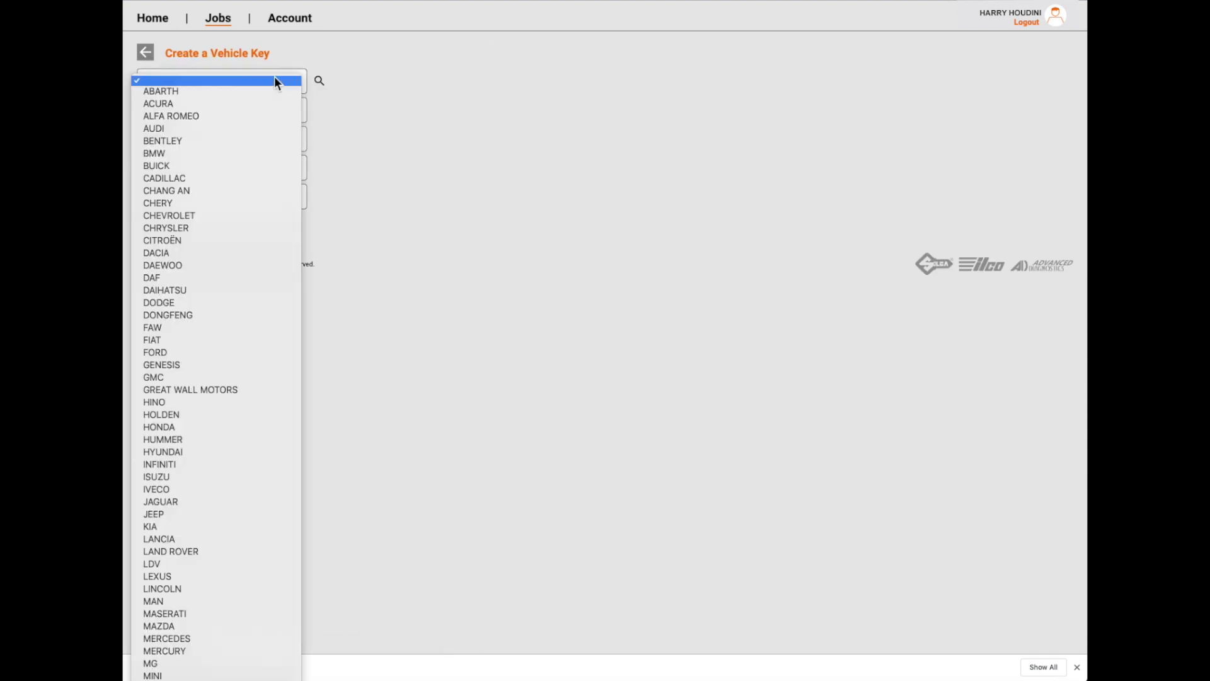
pyautogui.click(186, 279)
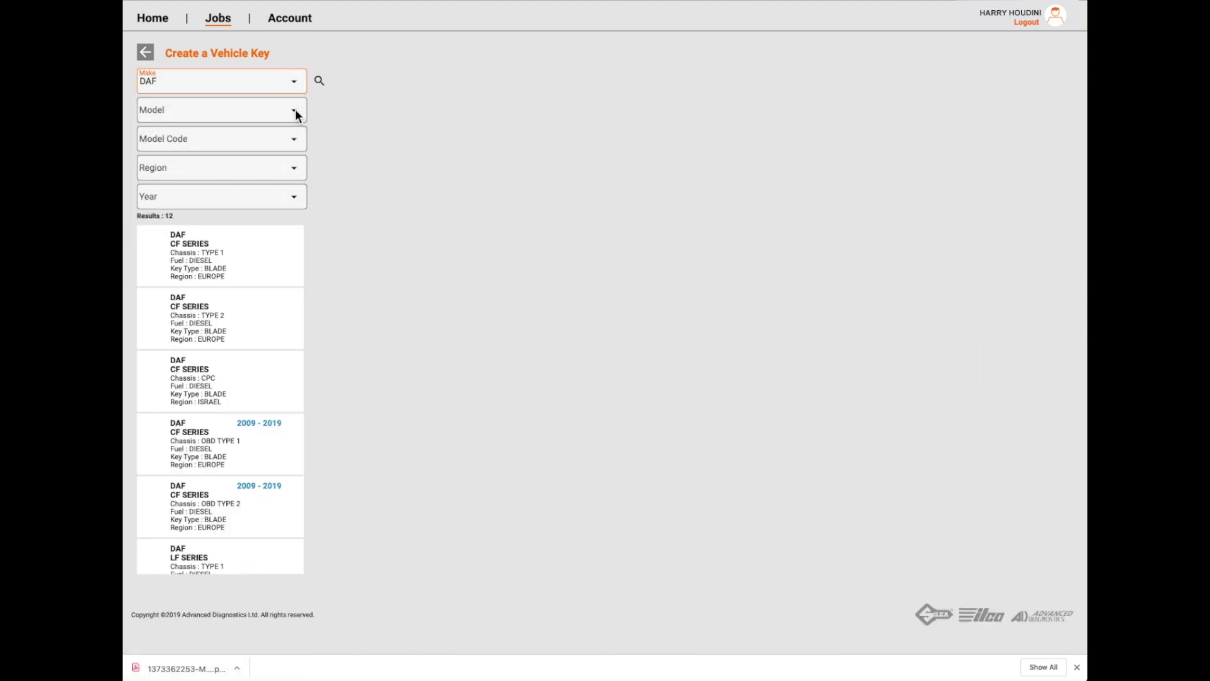
pyautogui.click(205, 275)
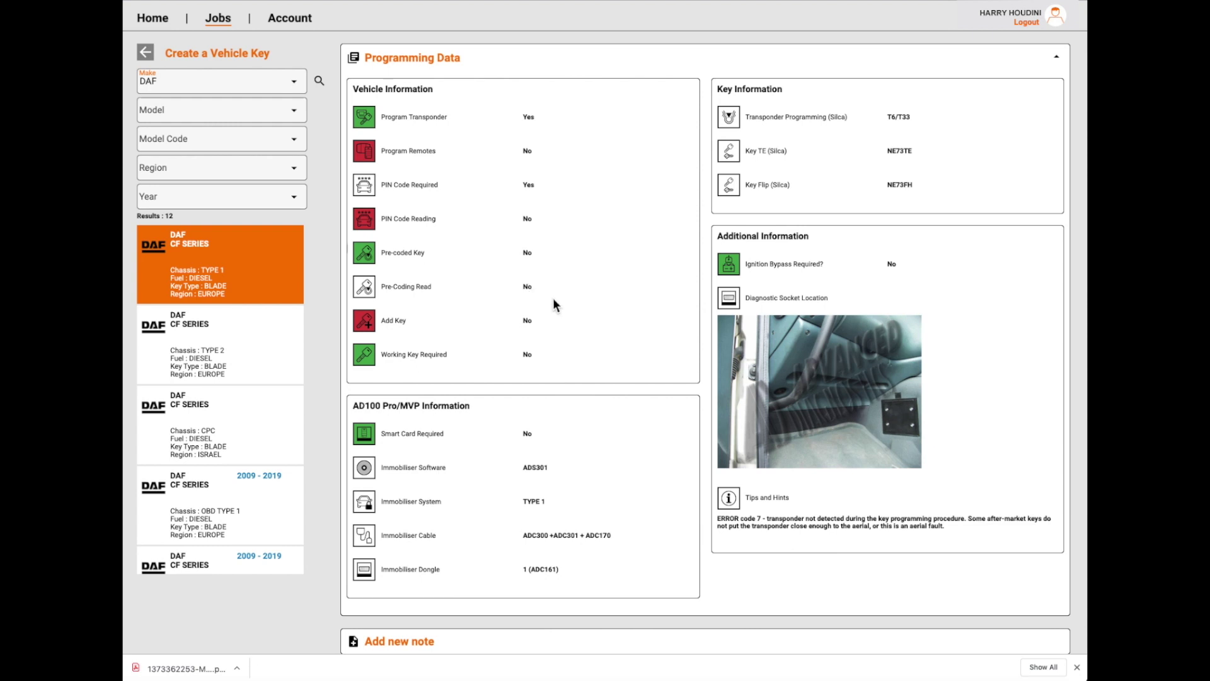
# - Examine the DAF CF Series programming data, including the AD100 Pro/MVP information, diagnostic socket location, and tips and hints
pyautogui.scroll(-3, 554, 296)
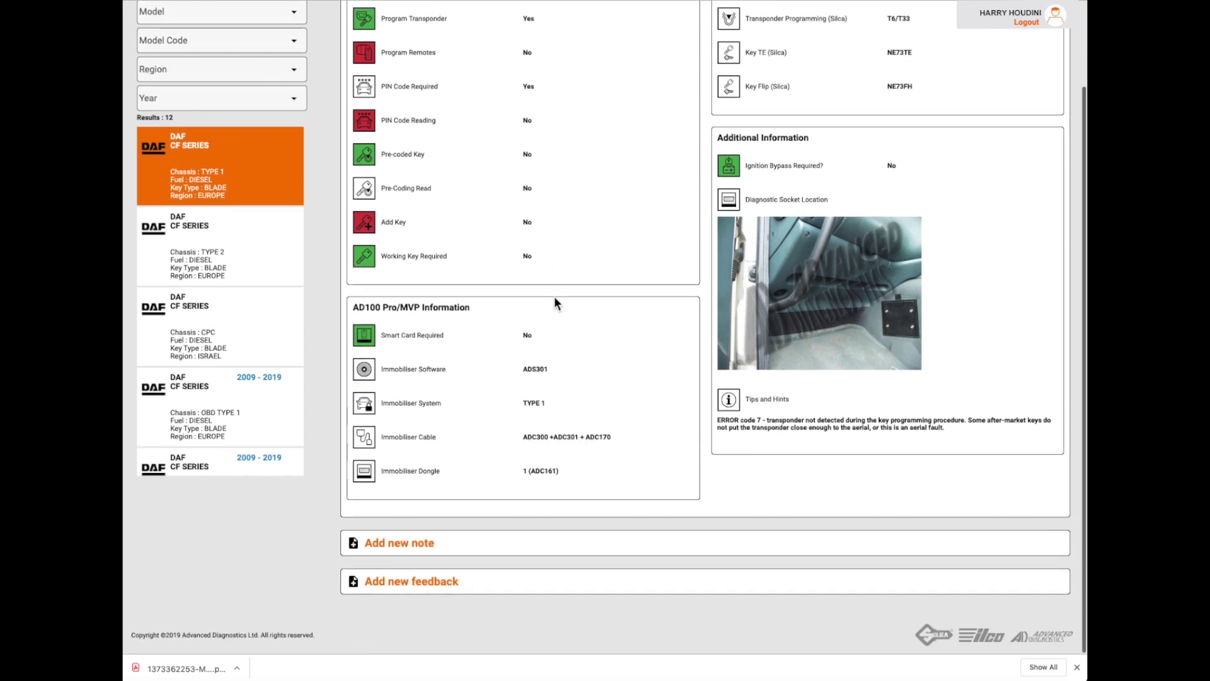
pyautogui.scroll(3, 554, 296)
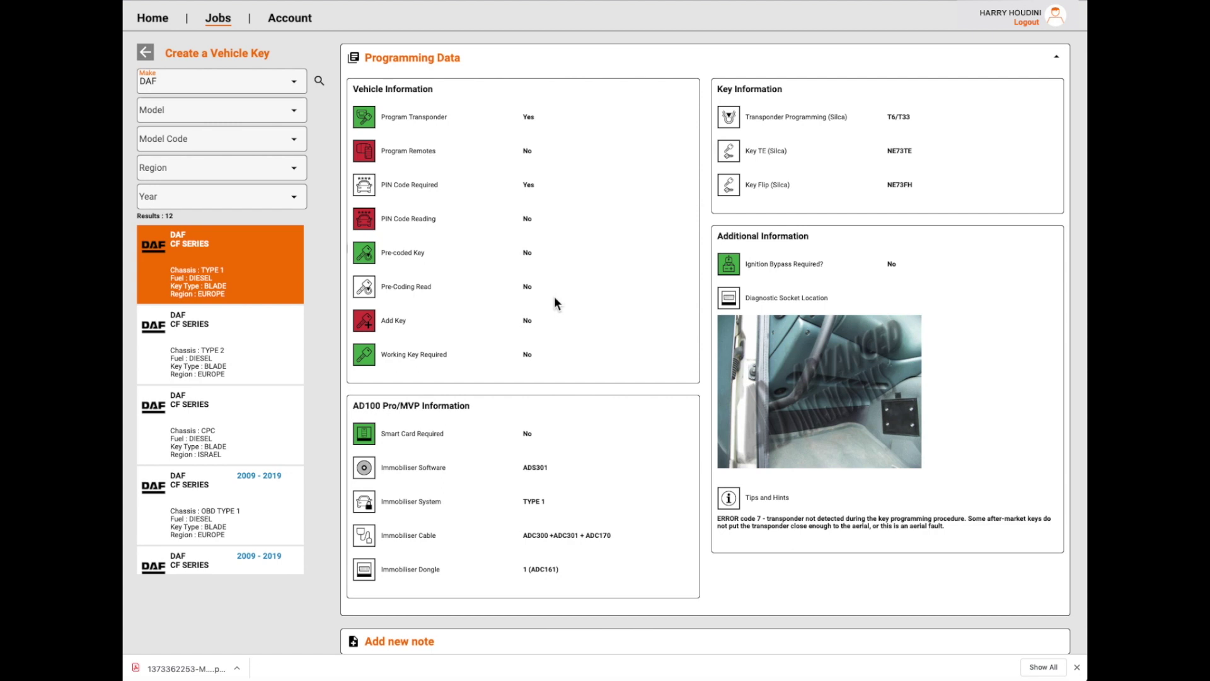
pyautogui.scroll(-3, 554, 303)
pyautogui.scroll(3, 554, 303)
pyautogui.scroll(-2, 797, 370)
pyautogui.scroll(1, 797, 369)
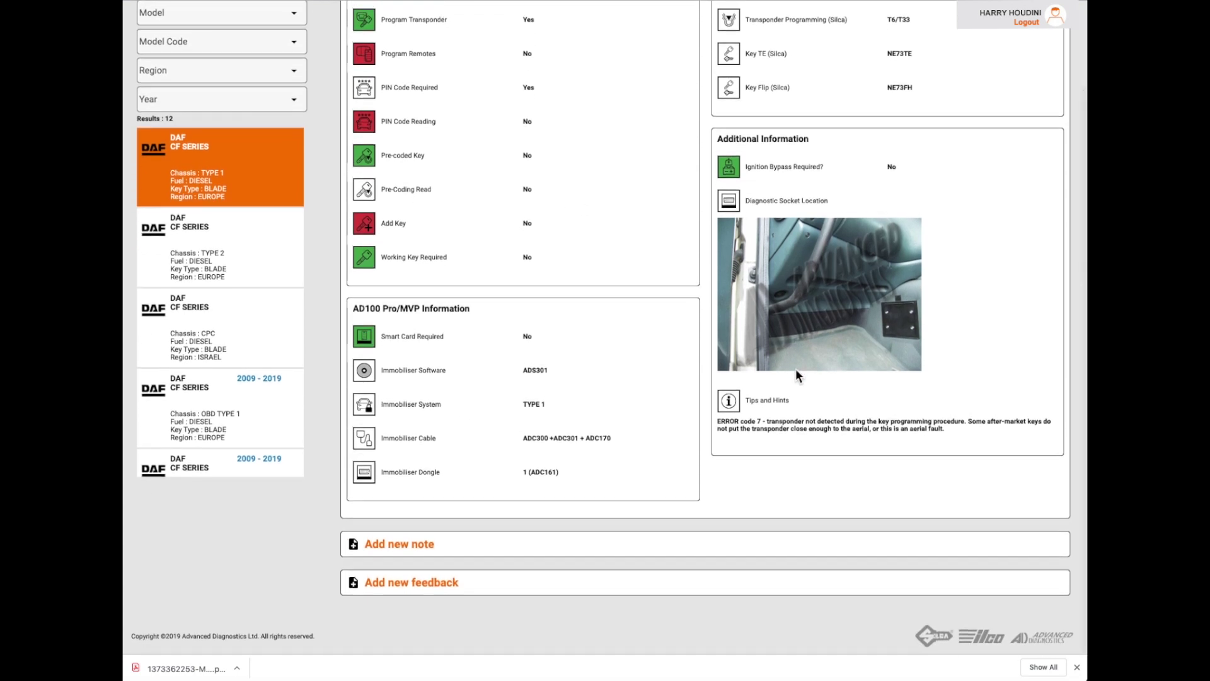
pyautogui.scroll(2, 596, 322)
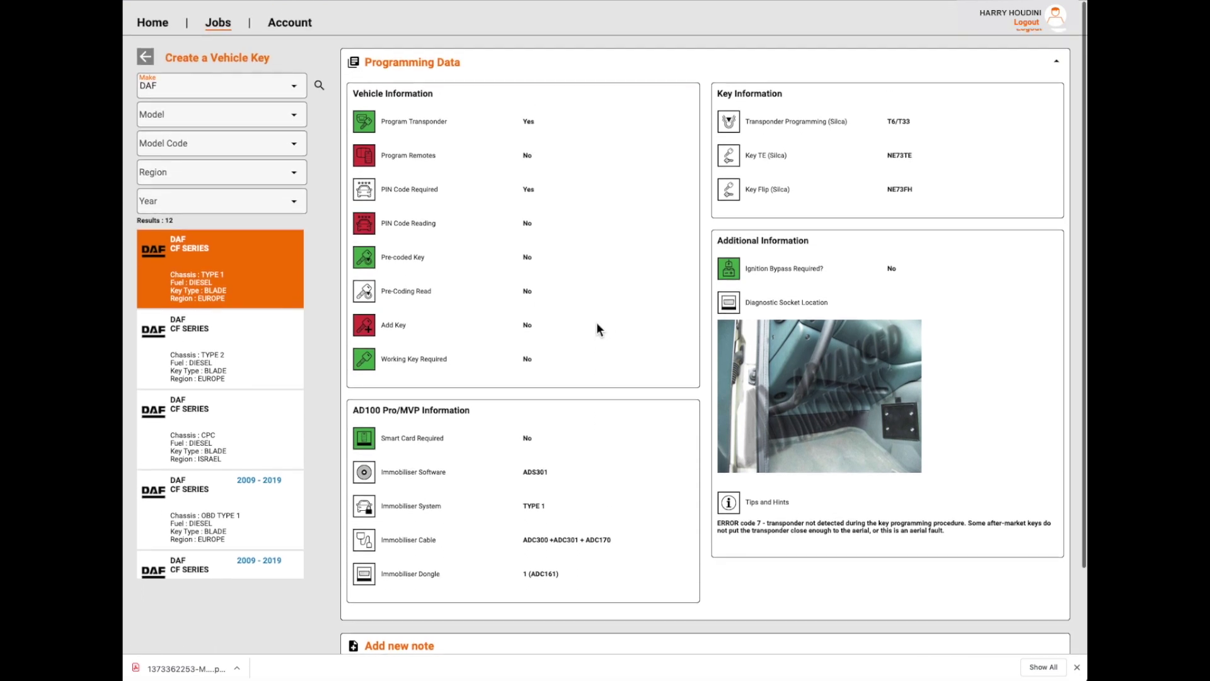